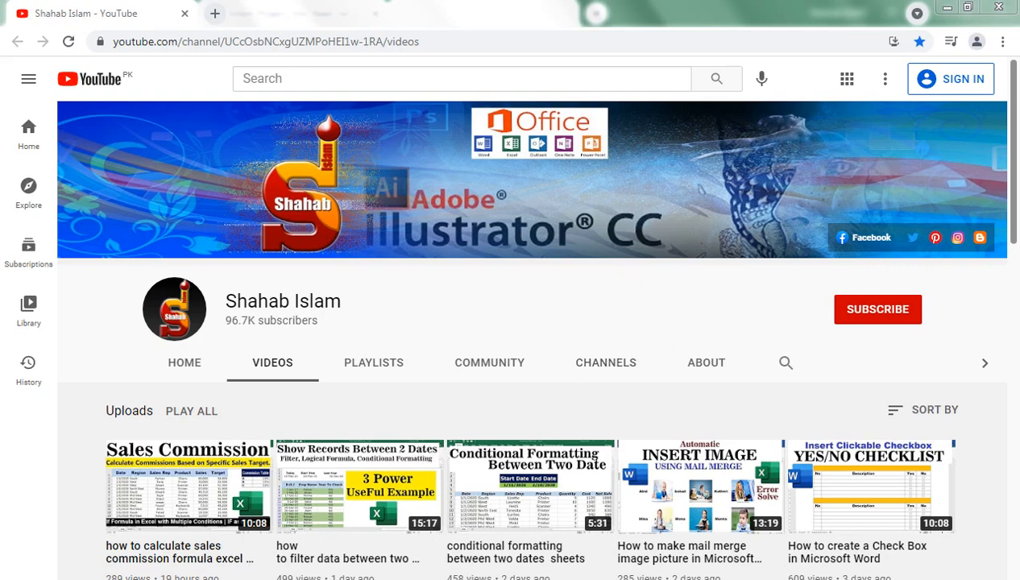
pyautogui.click(290, 573)
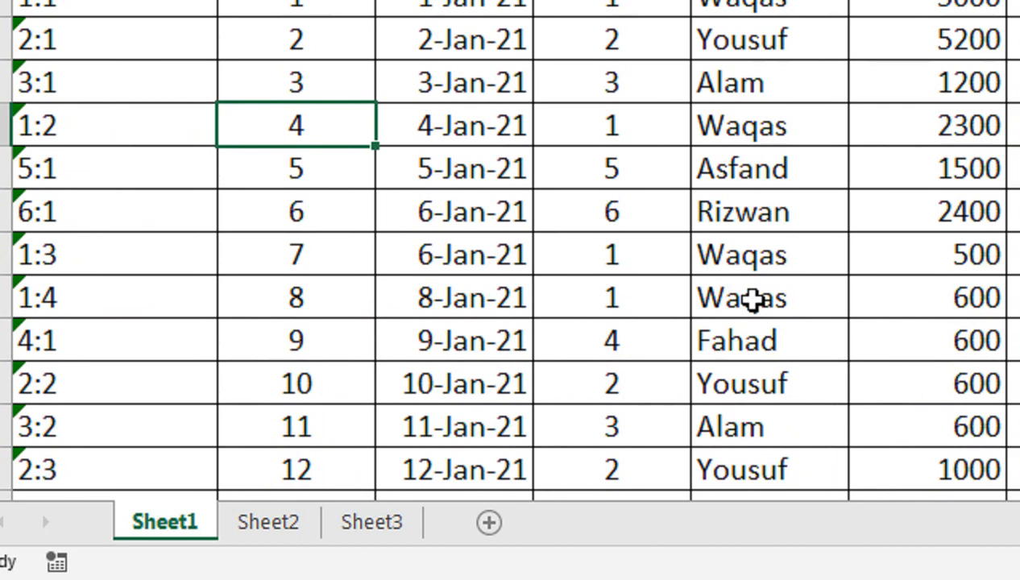
# Fill in the transaction for item 14 on Sheet1 with ID 1 and an amount of 500.
pyautogui.scroll(-1, 752, 300)
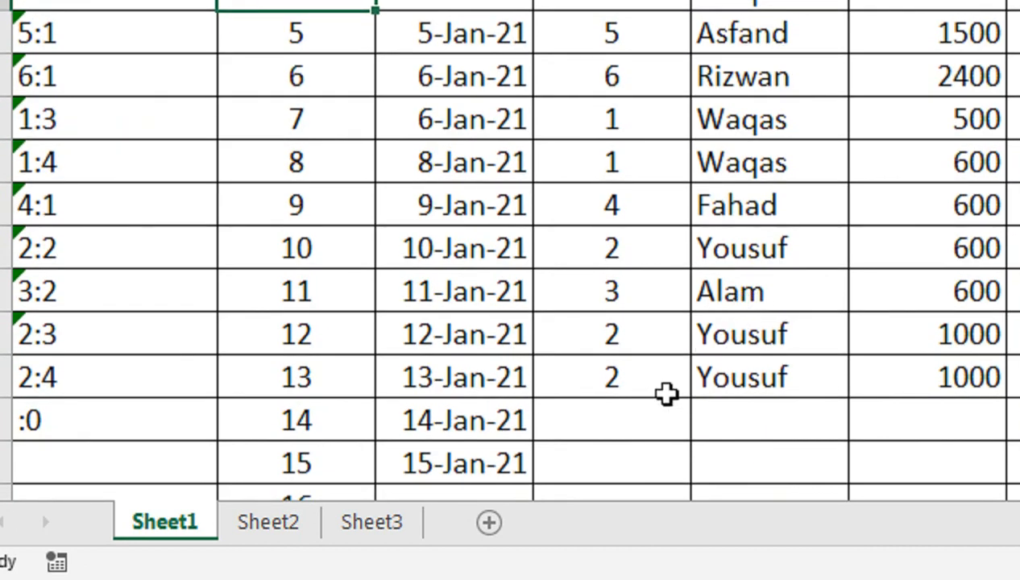
pyautogui.click(653, 429)
pyautogui.write('1')
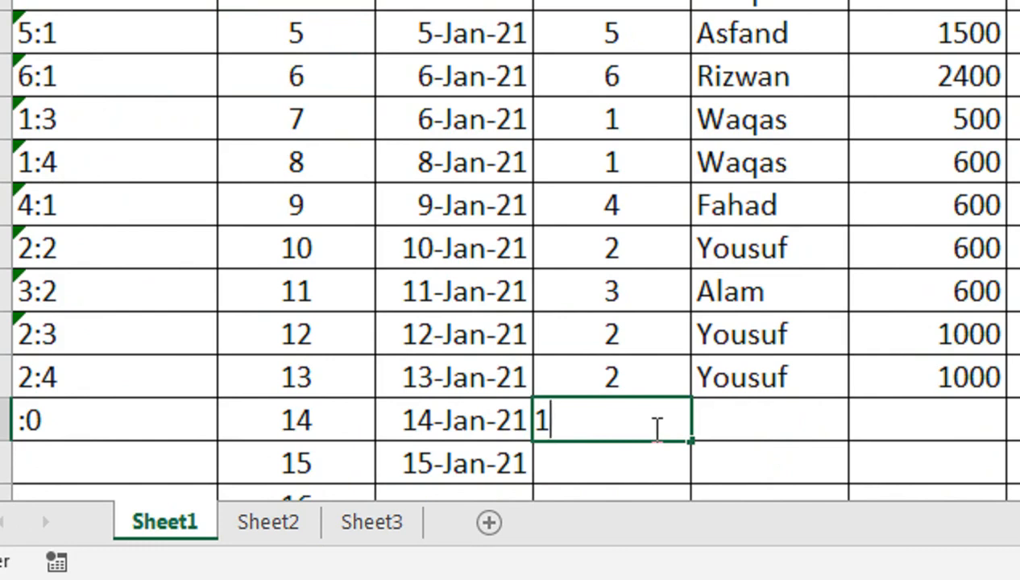
pyautogui.press('Tab')
pyautogui.click(653, 429)
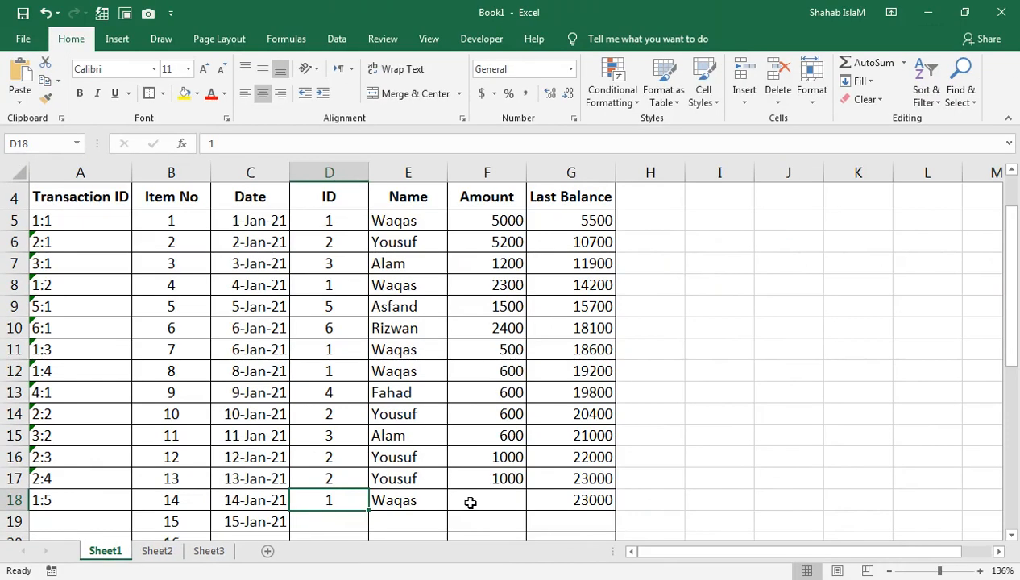
pyautogui.click(503, 495)
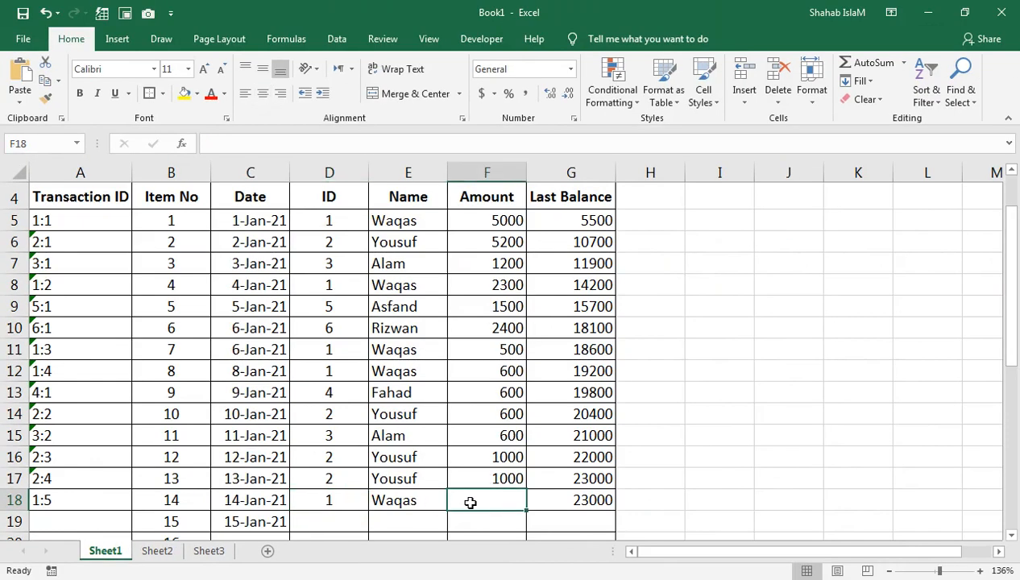
pyautogui.write('500')
pyautogui.press('Return')
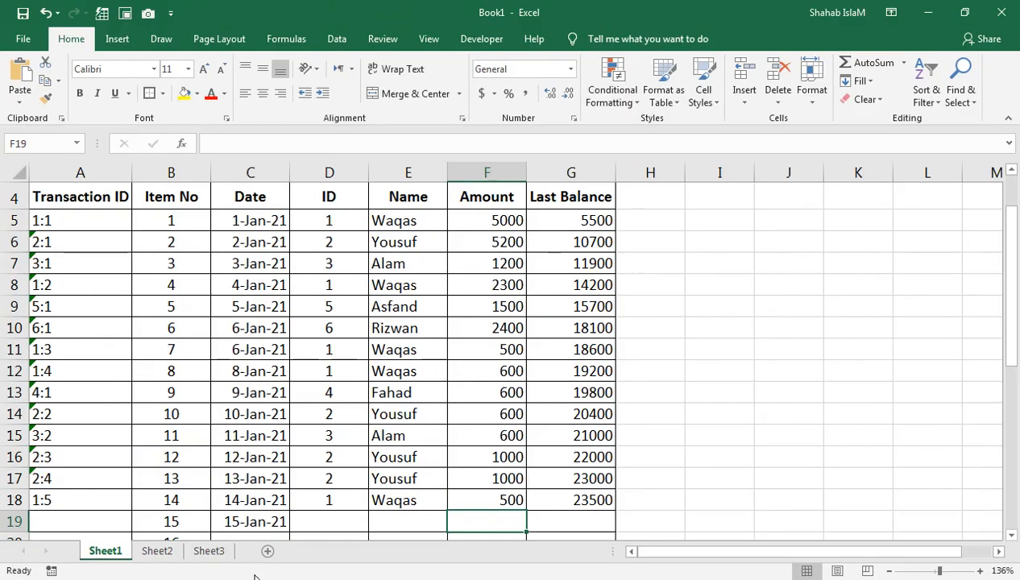
# Set the lookup ID in cell C3 of Sheet3 to 1.
pyautogui.click(209, 551)
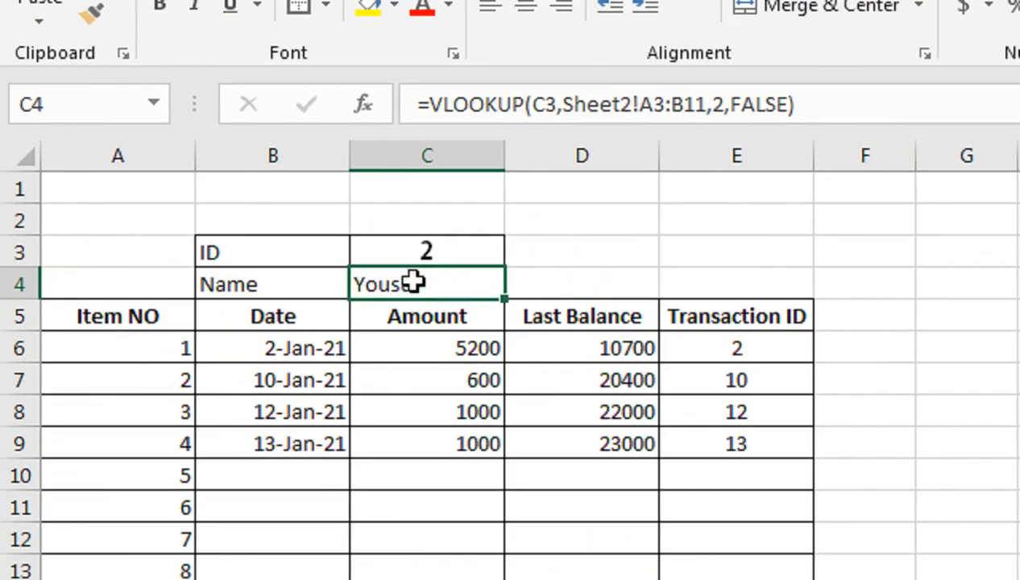
pyautogui.click(213, 220)
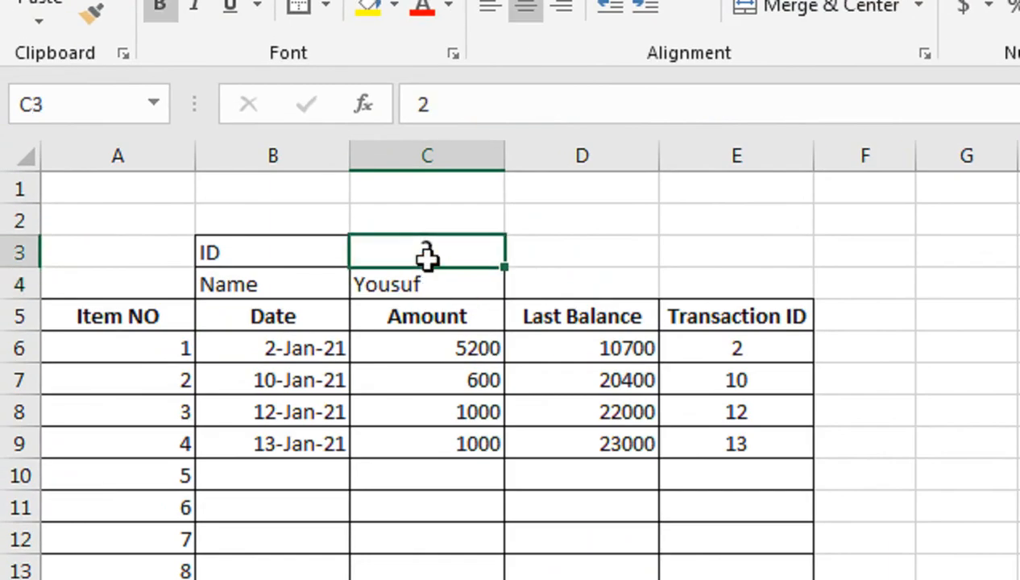
pyautogui.write('1')
pyautogui.press('Return')
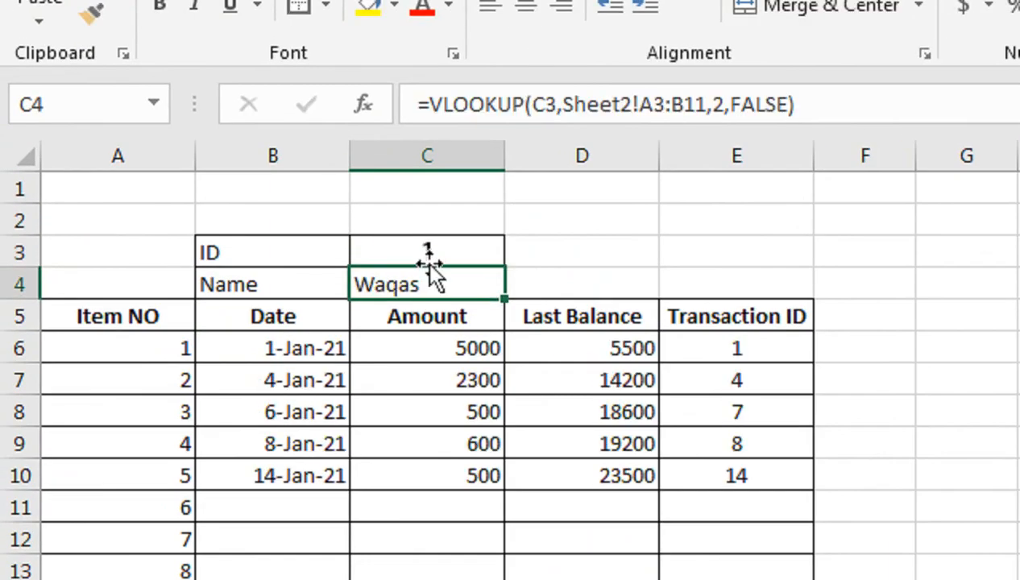
pyautogui.click(429, 250)
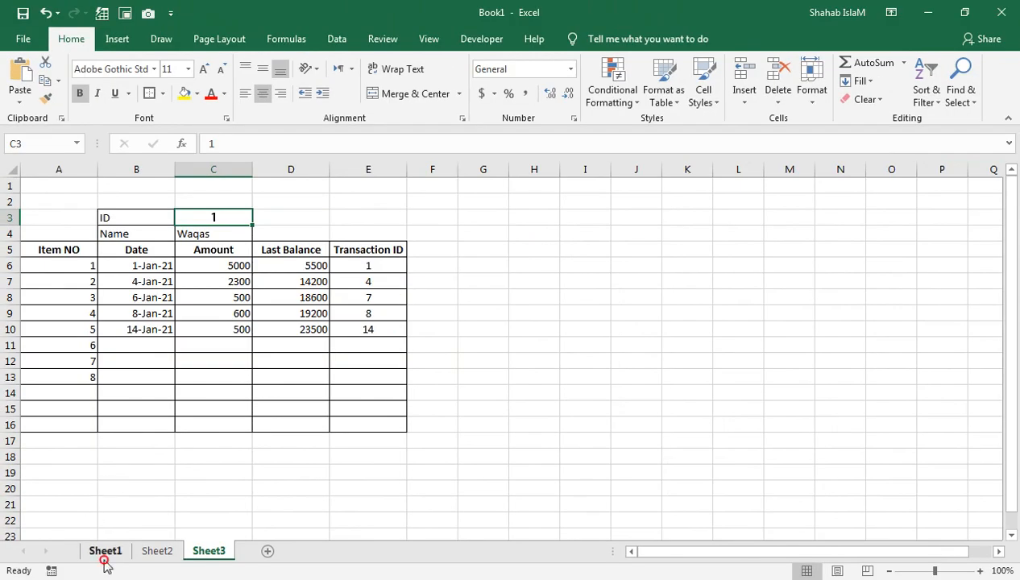
pyautogui.click(104, 551)
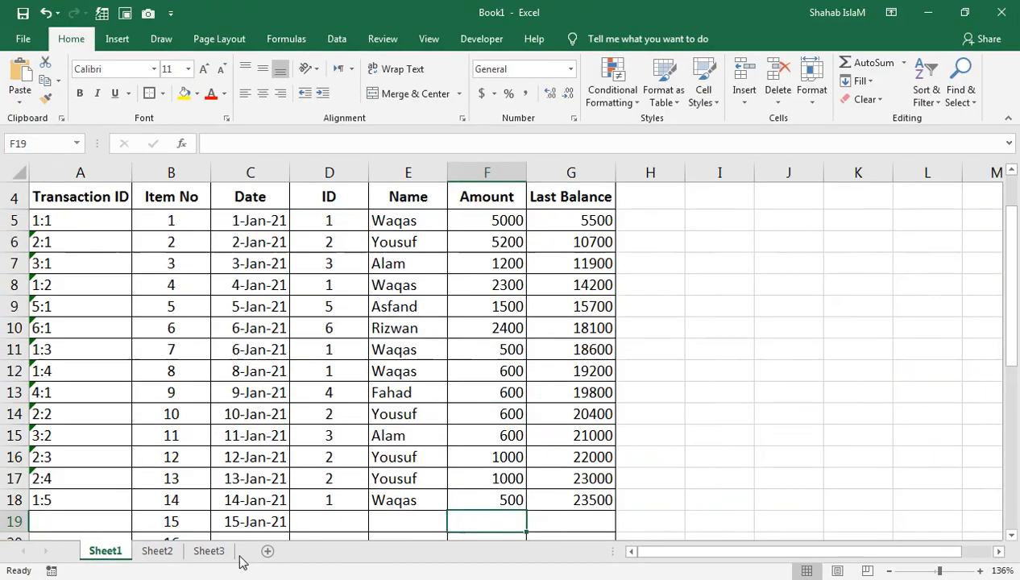
pyautogui.click(244, 521)
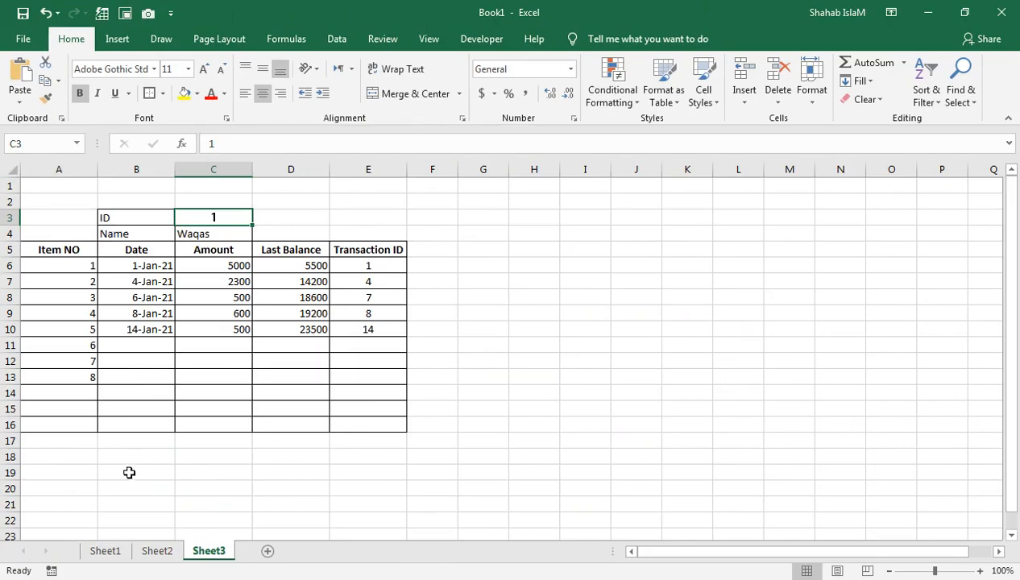
pyautogui.click(107, 553)
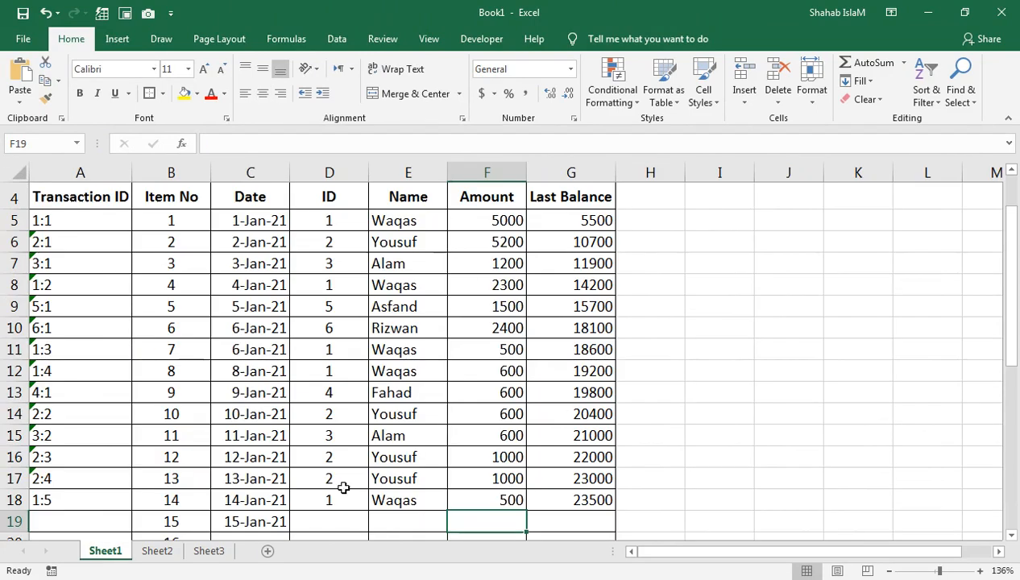
pyautogui.scroll(1, 335, 279)
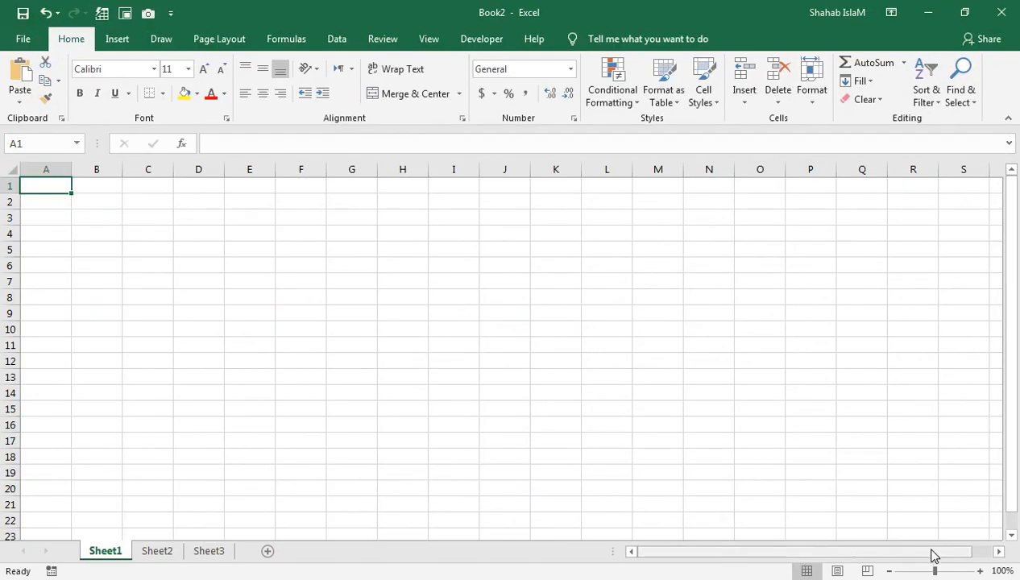
# Enter the title "New Amount Add" in cell B3 of Sheet1 in the blank workbook.
pyautogui.moveTo(936, 571); pyautogui.dragTo(941, 571)
pyautogui.click(76, 270)
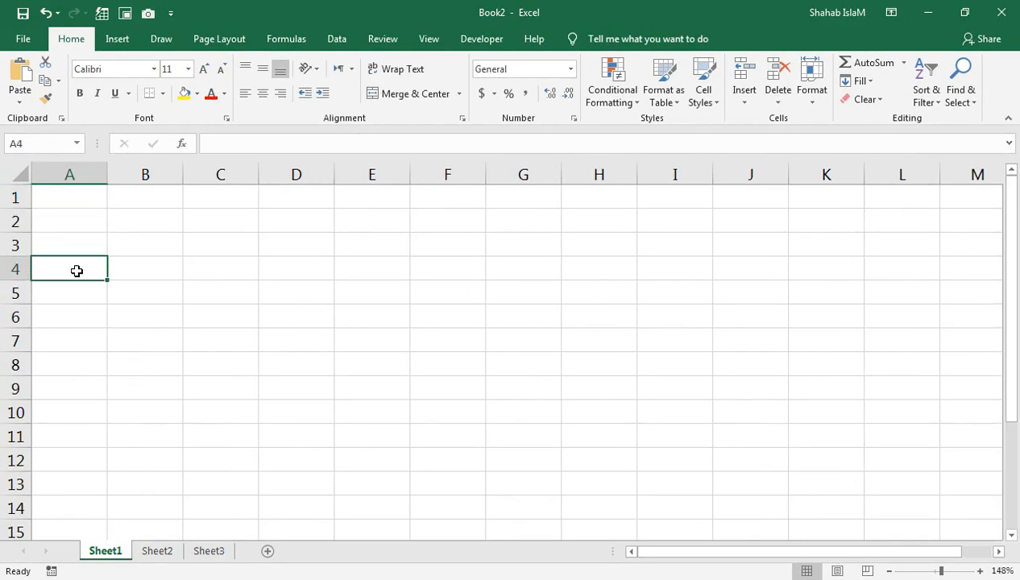
pyautogui.press('Up')
pyautogui.press('Right')
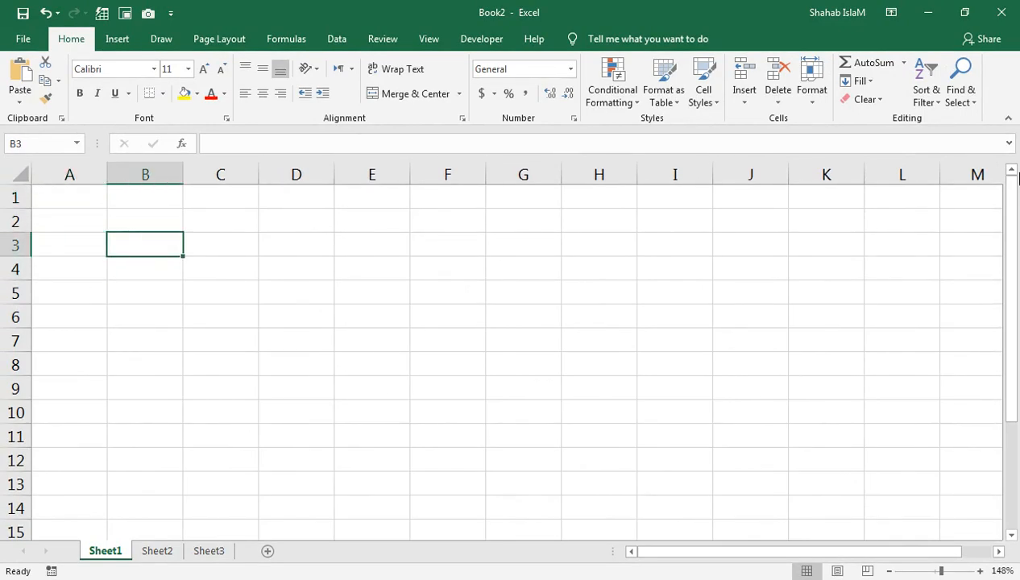
pyautogui.write('New Amount')
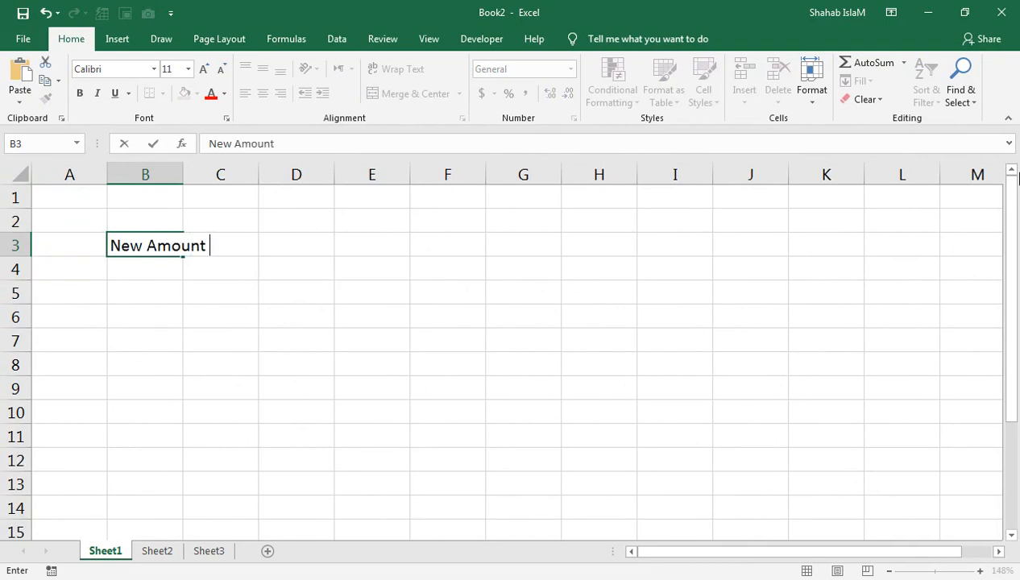
pyautogui.write(' Add')
pyautogui.press('Return')
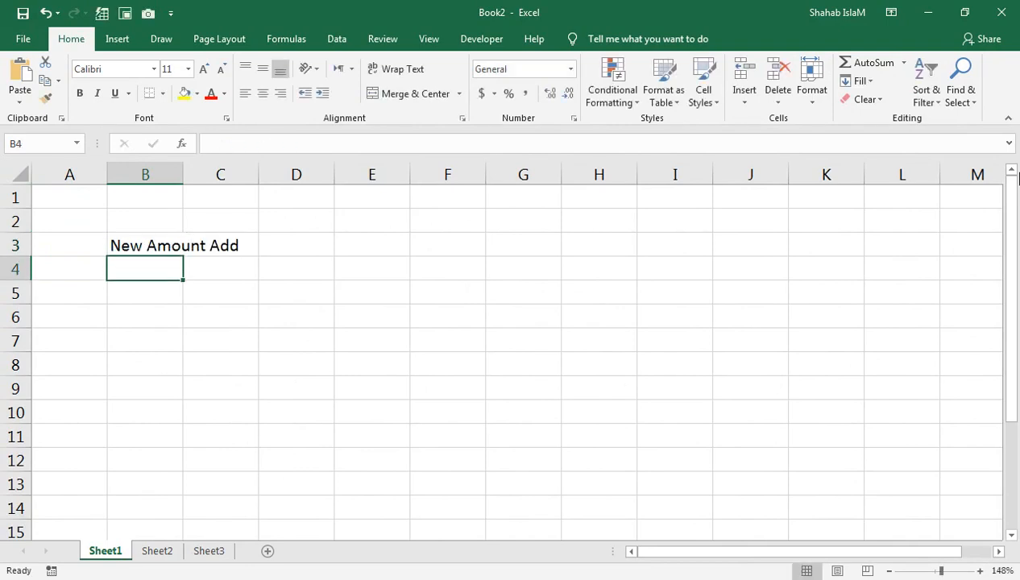
# Enter the header "Transaction ID" in cell A5 and autofit the width of column A.
pyautogui.press('Left')
pyautogui.press('Down')
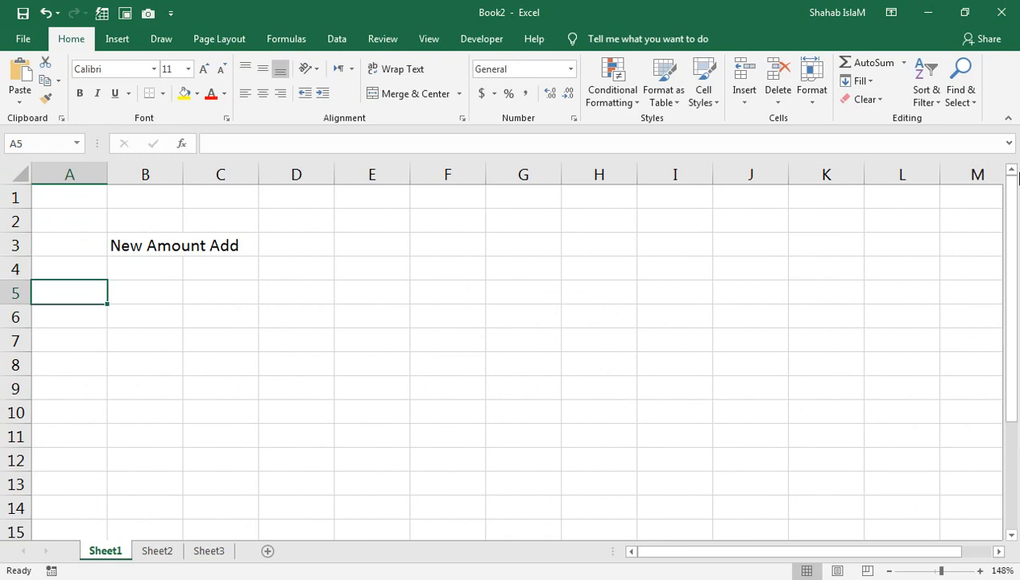
pyautogui.write('Trans')
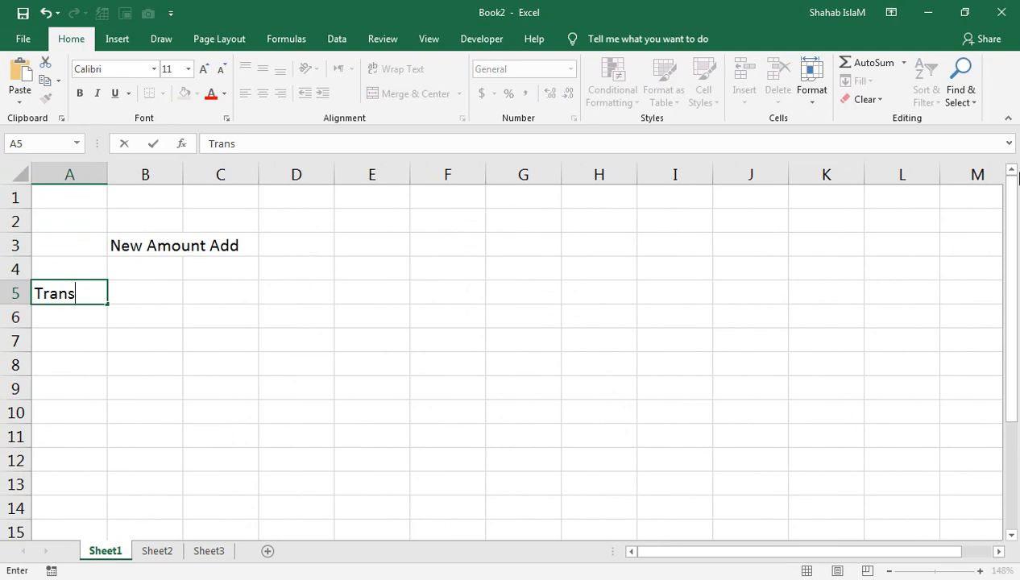
pyautogui.write('action ID')
pyautogui.press('Tab')
pyautogui.press('Left')
pyautogui.hotkey('alt', 'o')
pyautogui.press('c')
pyautogui.press('a')
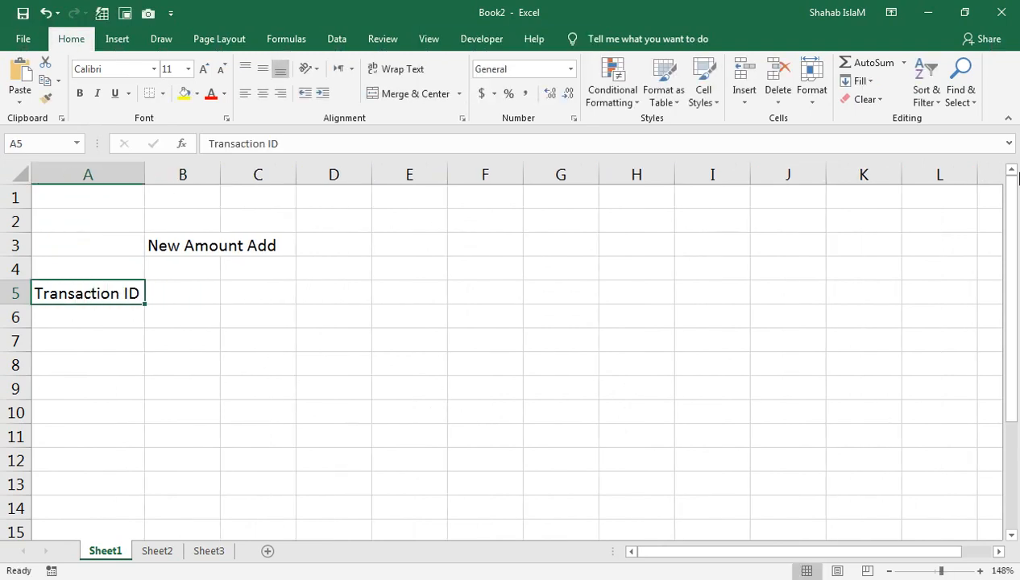
# Enter the headers "Item No", "Date", "ID" and "Name" in cells B5 to E5.
pyautogui.press('Right')
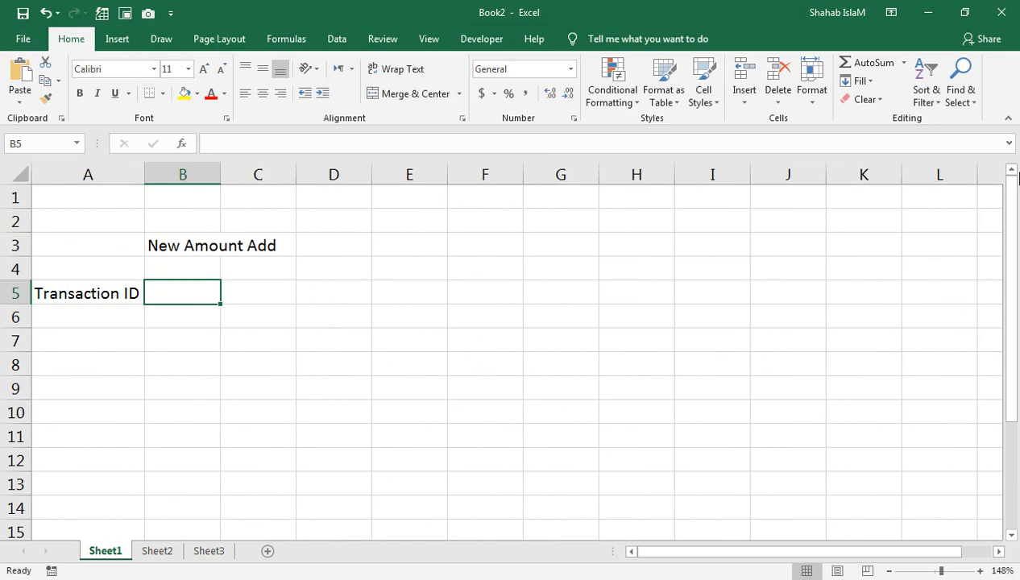
pyautogui.write('Item')
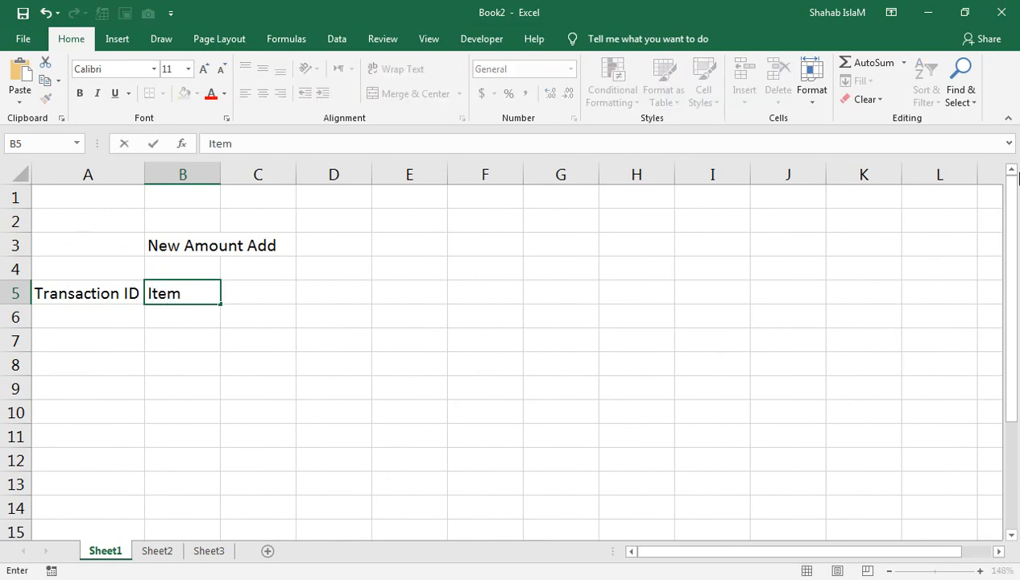
pyautogui.write(' No')
pyautogui.press('Tab')
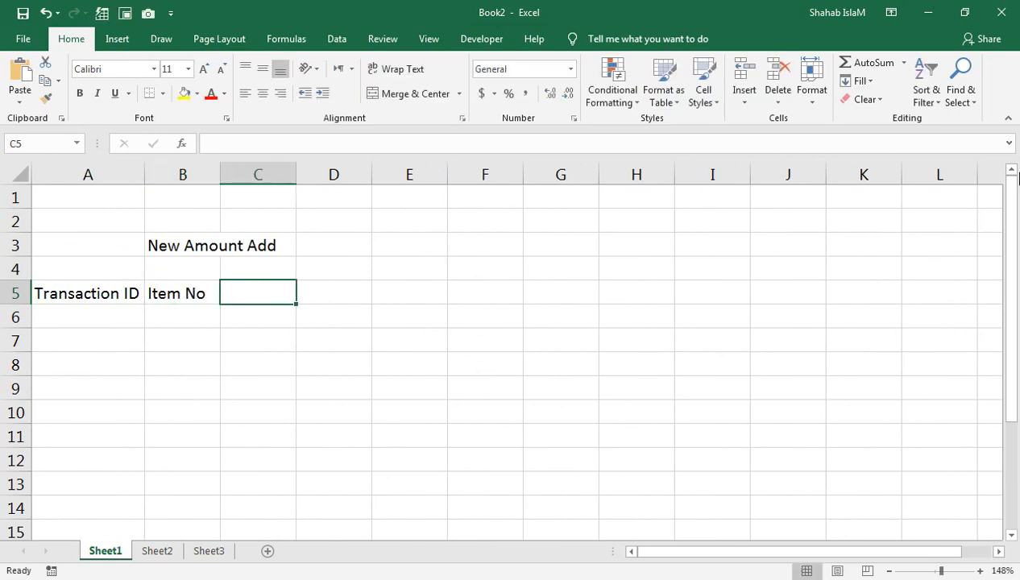
pyautogui.write('Date')
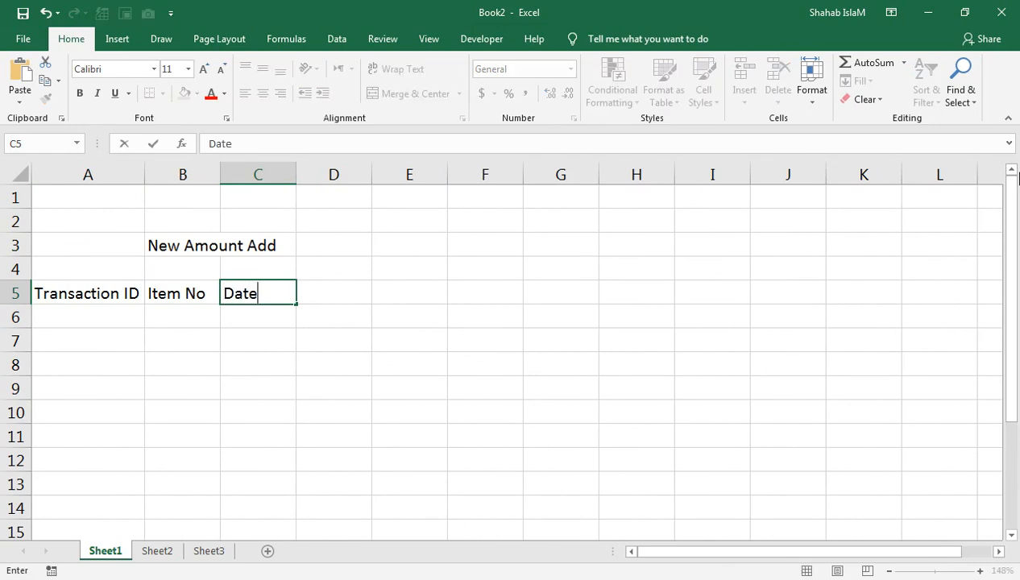
pyautogui.press('Tab')
pyautogui.write('ID')
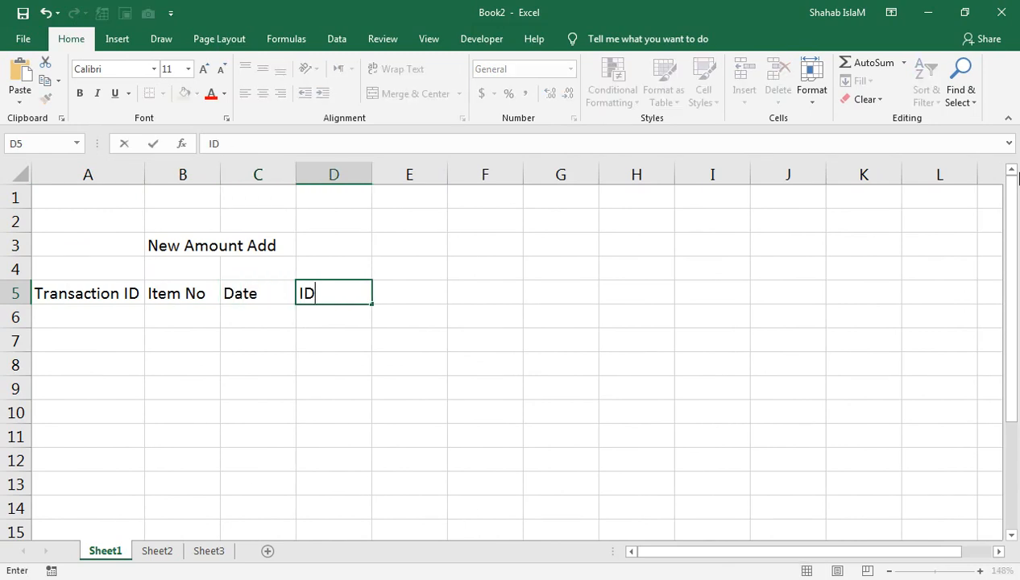
pyautogui.press('Tab')
pyautogui.write('Name')
pyautogui.press('Tab')
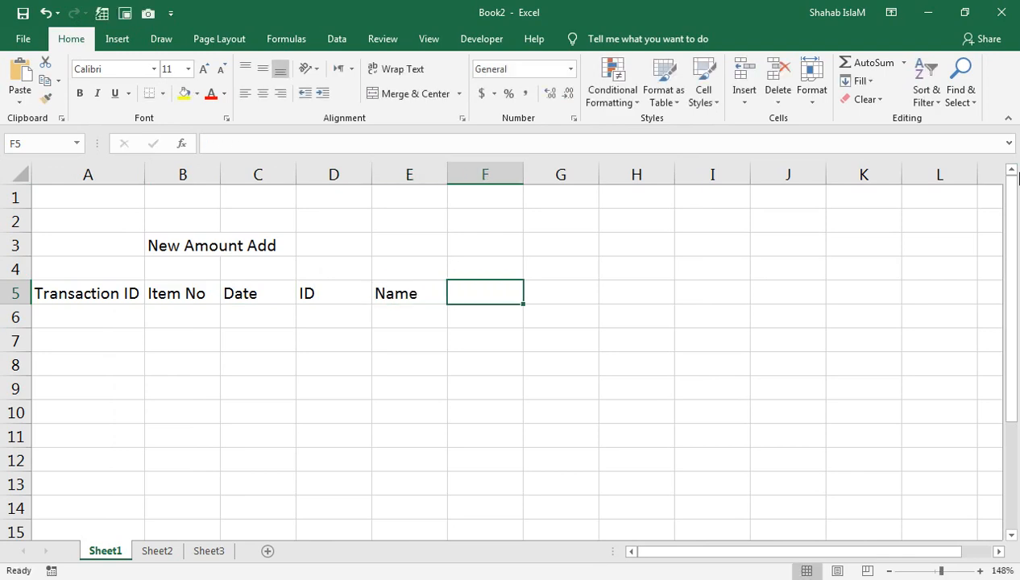
# Enter the headers "Amount" in F5 and "Last Balance" in G5, and autofit the width of column G.
pyautogui.write('Amount')
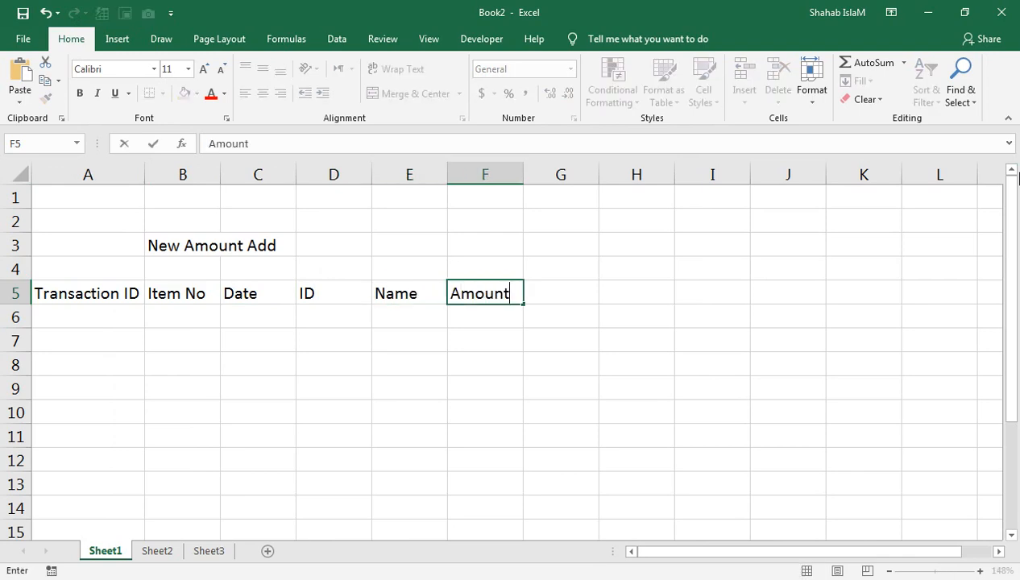
pyautogui.press('Tab')
pyautogui.write('La')
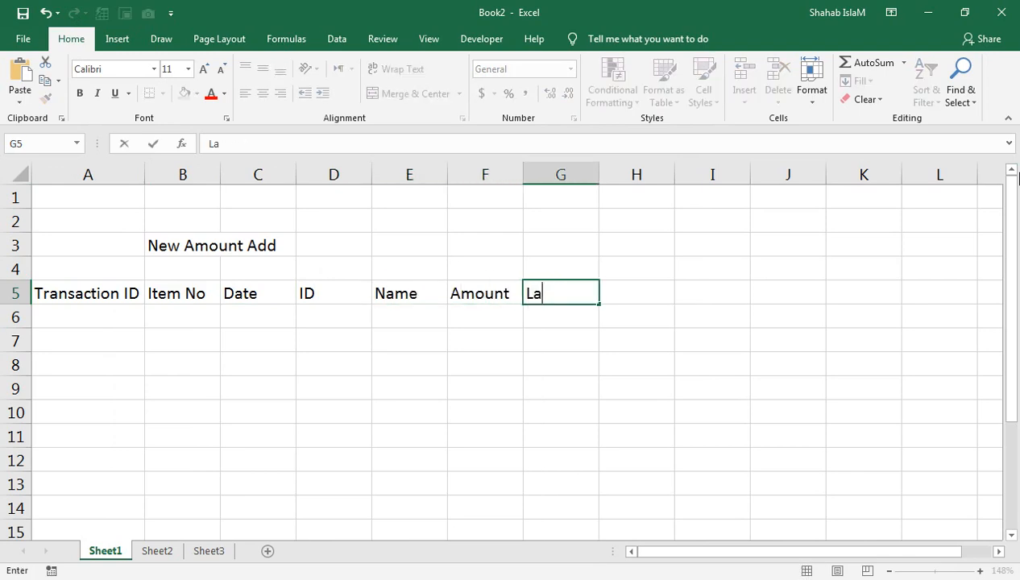
pyautogui.write('st Balance')
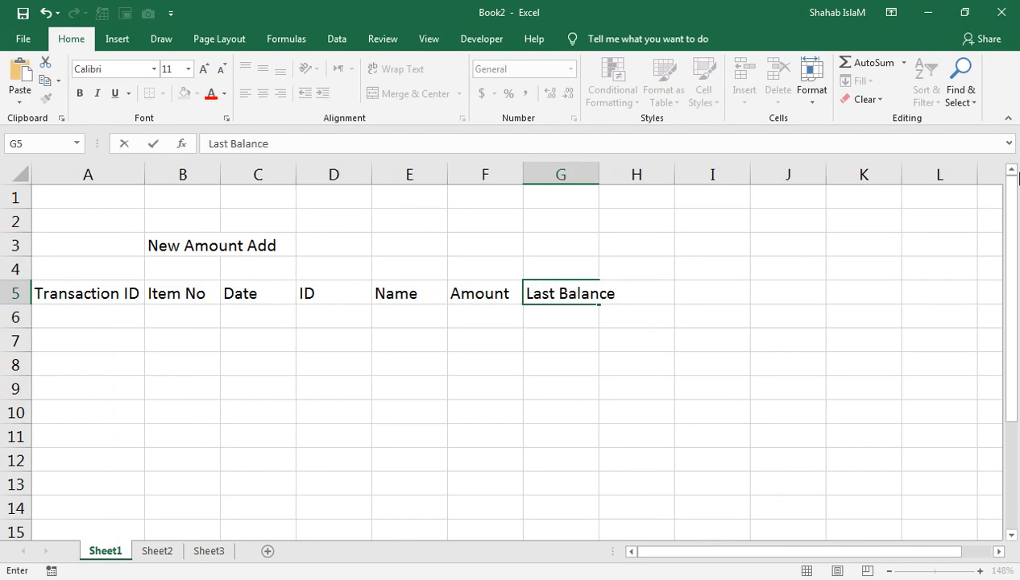
pyautogui.press('Return')
pyautogui.press('Up')
pyautogui.press('Right')
pyautogui.press('Right')
pyautogui.press('Right')
pyautogui.press('Right')
pyautogui.press('Right')
pyautogui.press('alt')
pyautogui.press('o')
pyautogui.press('c')
pyautogui.press('a')
# Enter the label "Opening Balance" in cell F4 above the Amount header.
pyautogui.press('Down')
pyautogui.press('Left')
pyautogui.press('Left')
pyautogui.press('Left')
pyautogui.press('Left')
pyautogui.press('Left')
pyautogui.press('Left')
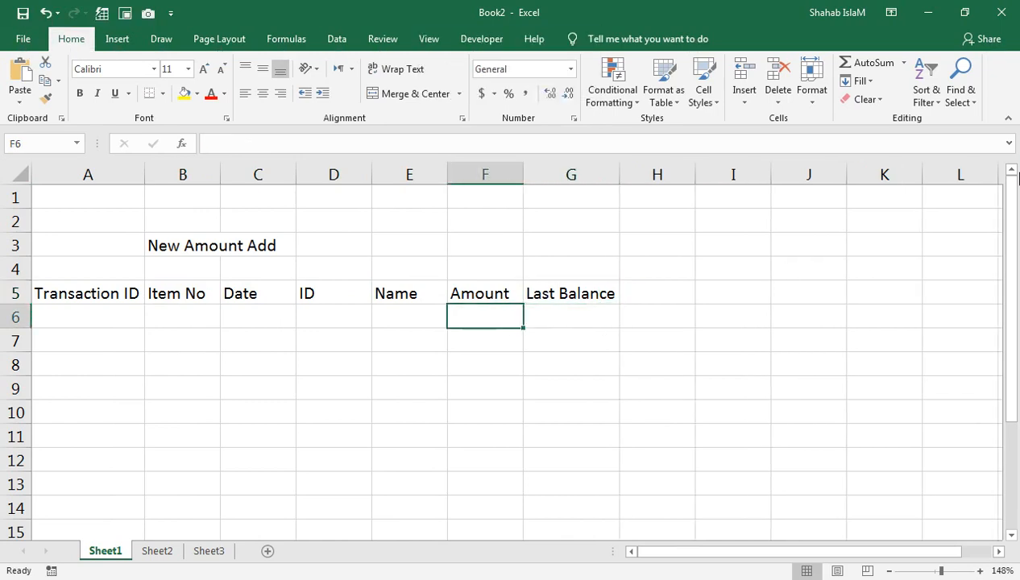
pyautogui.press('Up')
pyautogui.press('Right')
pyautogui.press('Right')
pyautogui.press('Right')
pyautogui.press('Right')
pyautogui.press('Right')
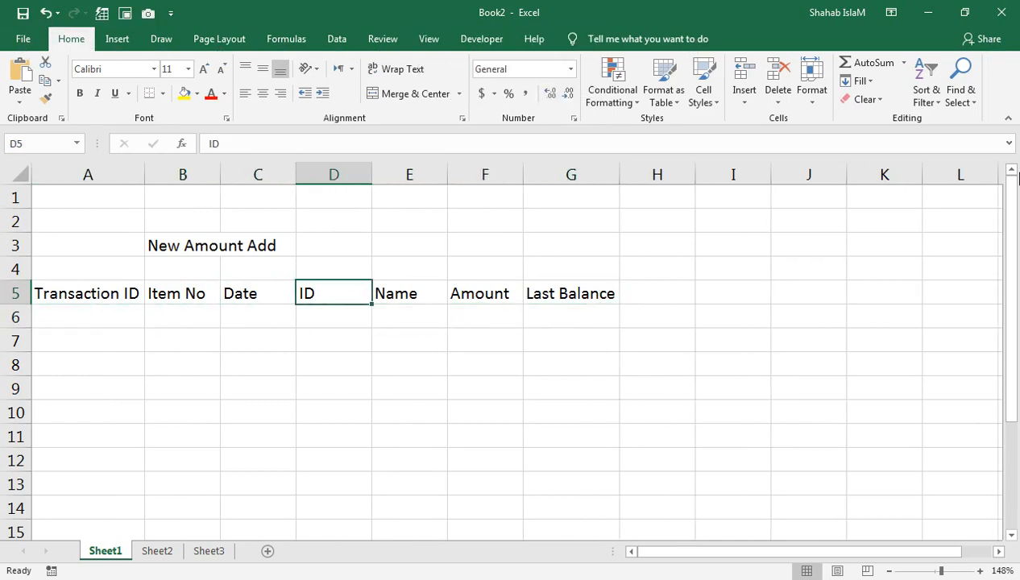
pyautogui.press('Up')
pyautogui.write('OP')
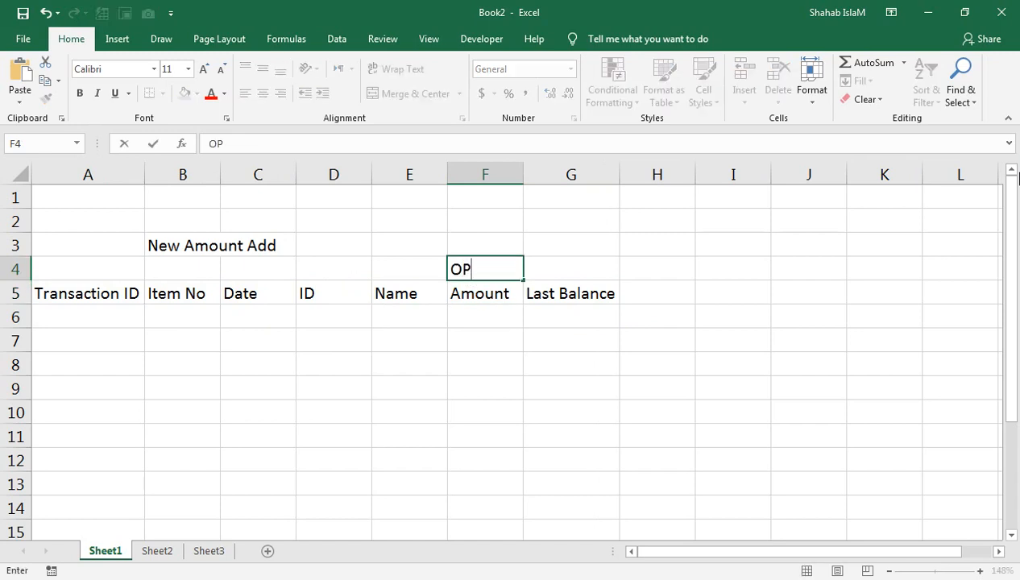
pyautogui.write('ening ')
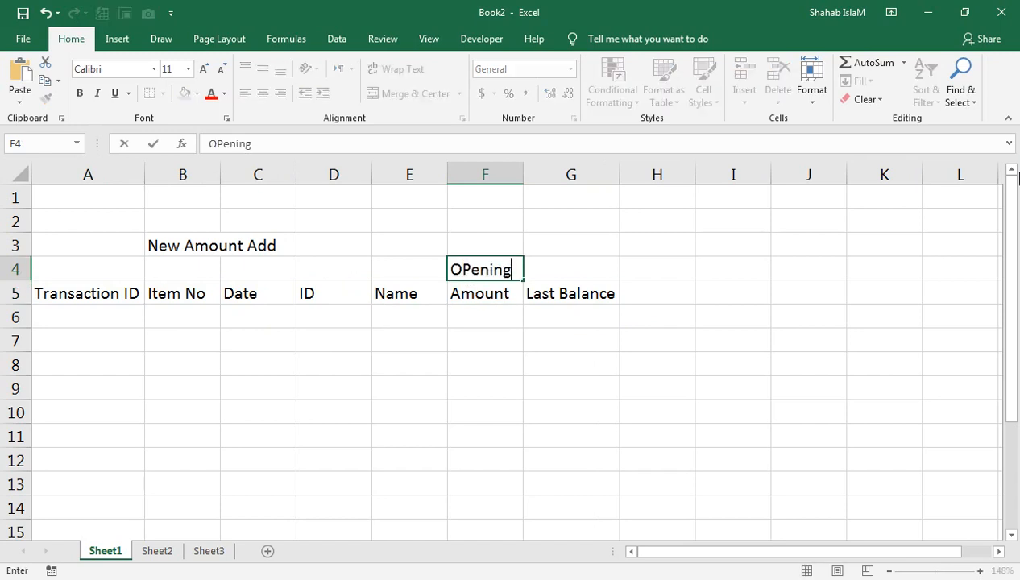
pyautogui.write('Balance')
pyautogui.press('Return')
pyautogui.press('Up')
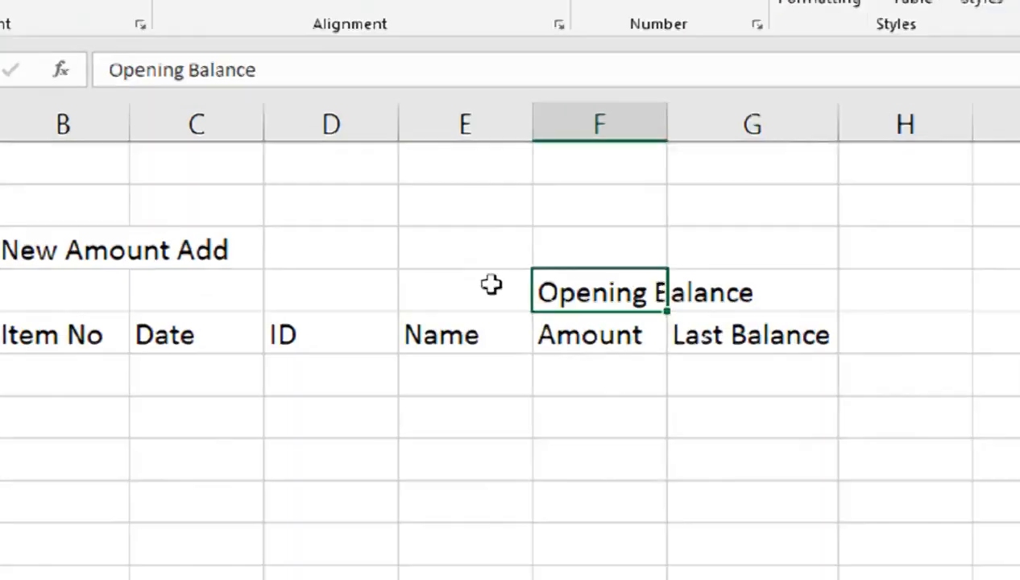
# Merge and center the Opening Balance label across E4:F4 and enter 5000 in G4.
pyautogui.moveTo(422, 265); pyautogui.dragTo(482, 269)
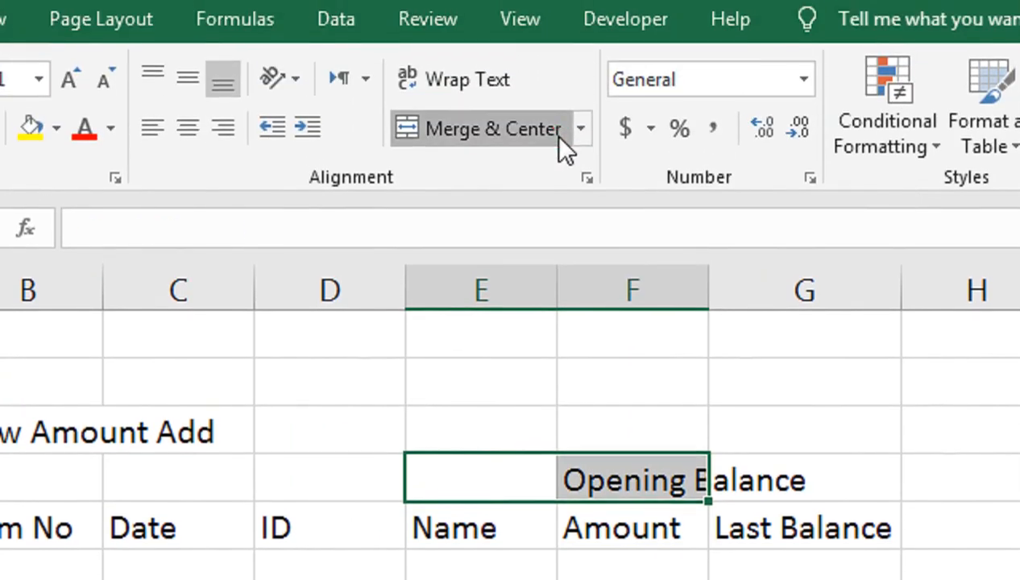
pyautogui.click(562, 135)
pyautogui.click(772, 488)
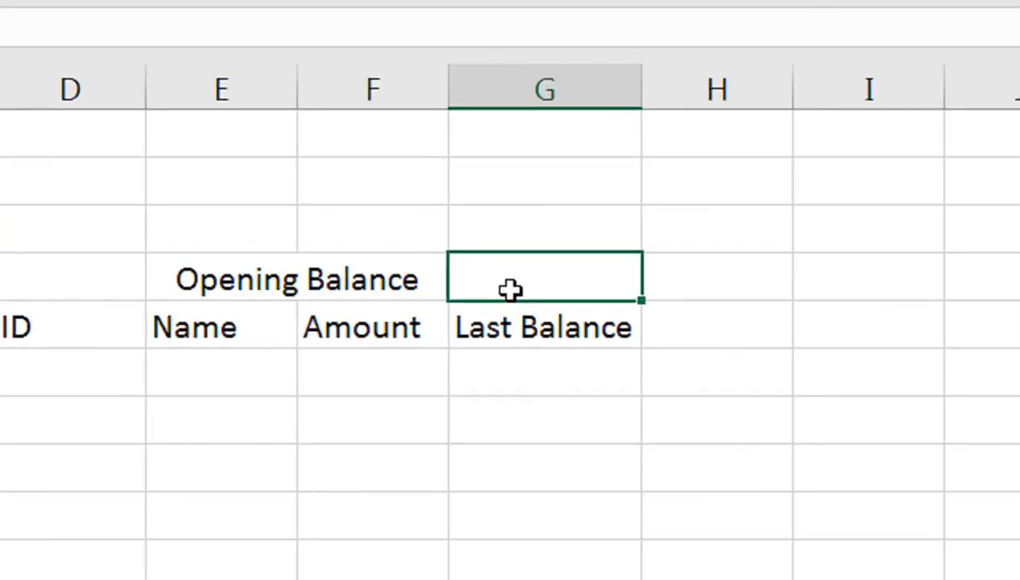
pyautogui.write('50000')
pyautogui.press('BackSpace')
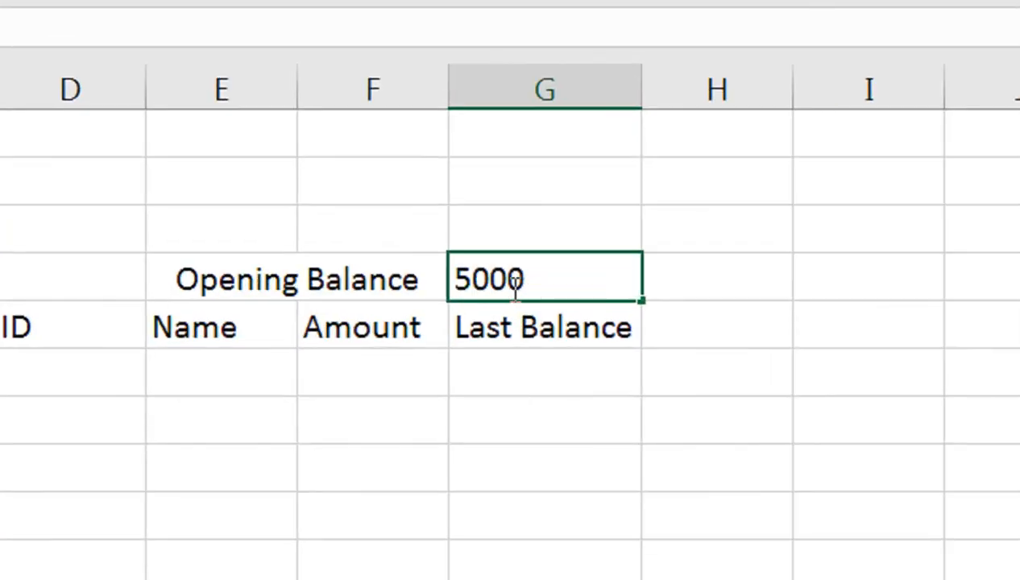
pyautogui.press('Return')
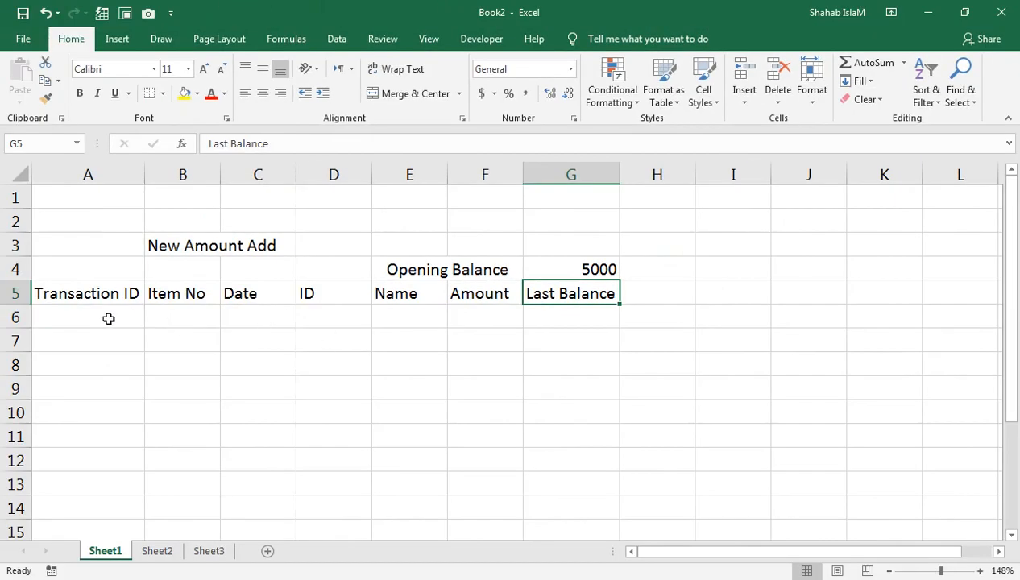
# Apply all borders to the transaction table in columns A to G, from header row 5 down through the empty entry rows.
pyautogui.click(107, 314)
pyautogui.moveTo(115, 300); pyautogui.dragTo(554, 492)
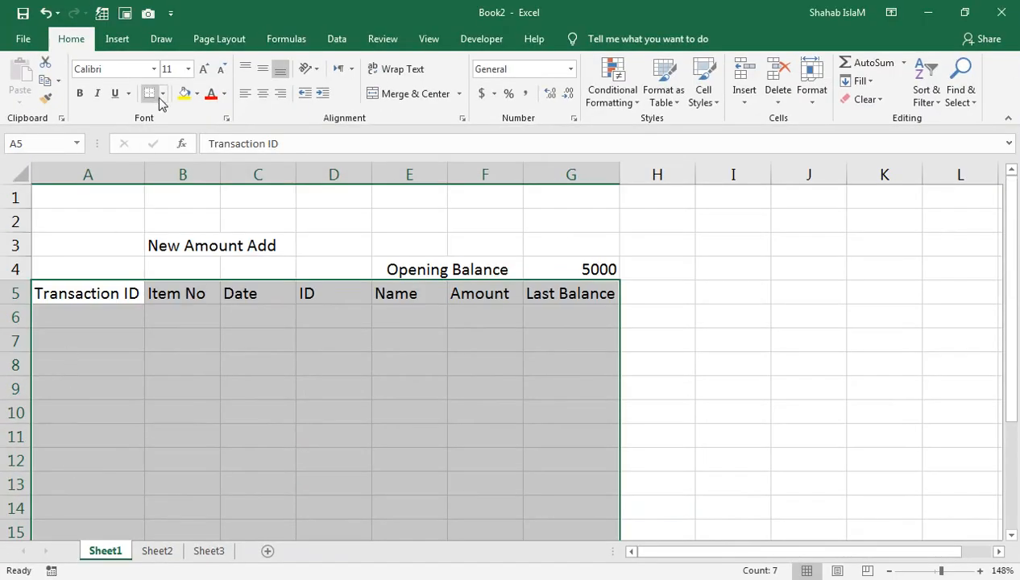
pyautogui.click(164, 94)
pyautogui.click(228, 230)
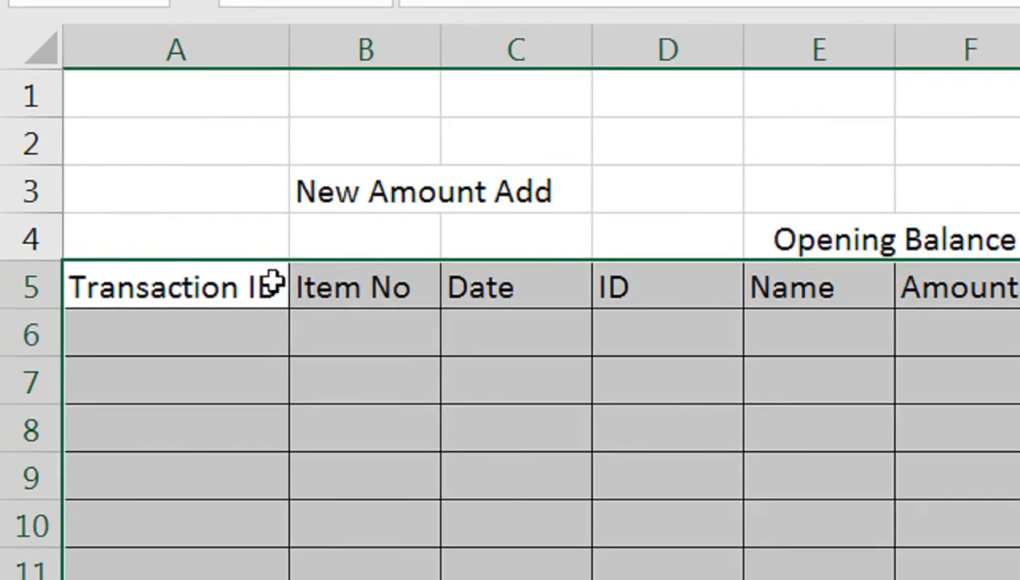
# Center and bold the column headers in A5:G5.
pyautogui.moveTo(264, 286); pyautogui.dragTo(1017, 288)
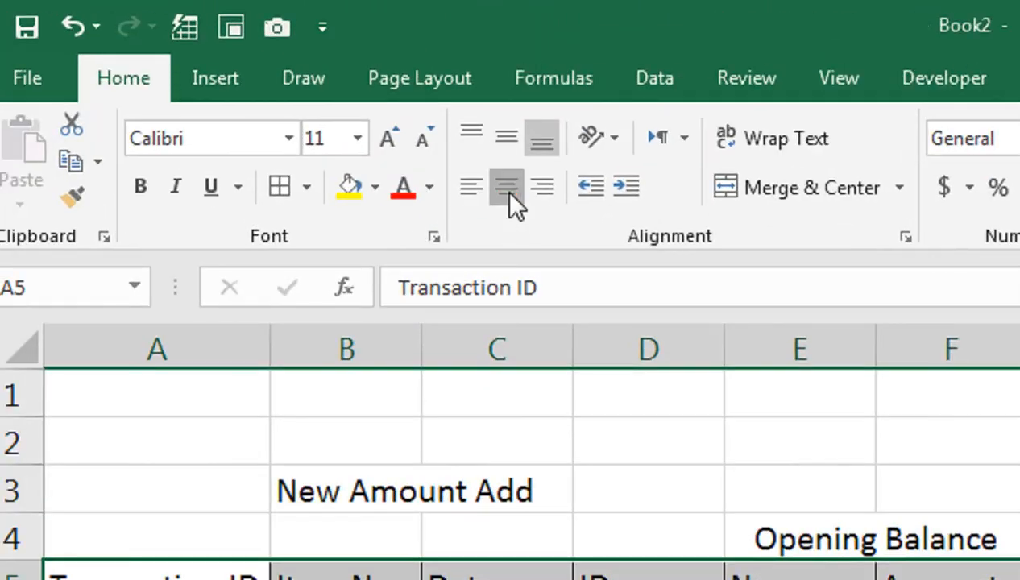
pyautogui.click(509, 194)
pyautogui.click(143, 192)
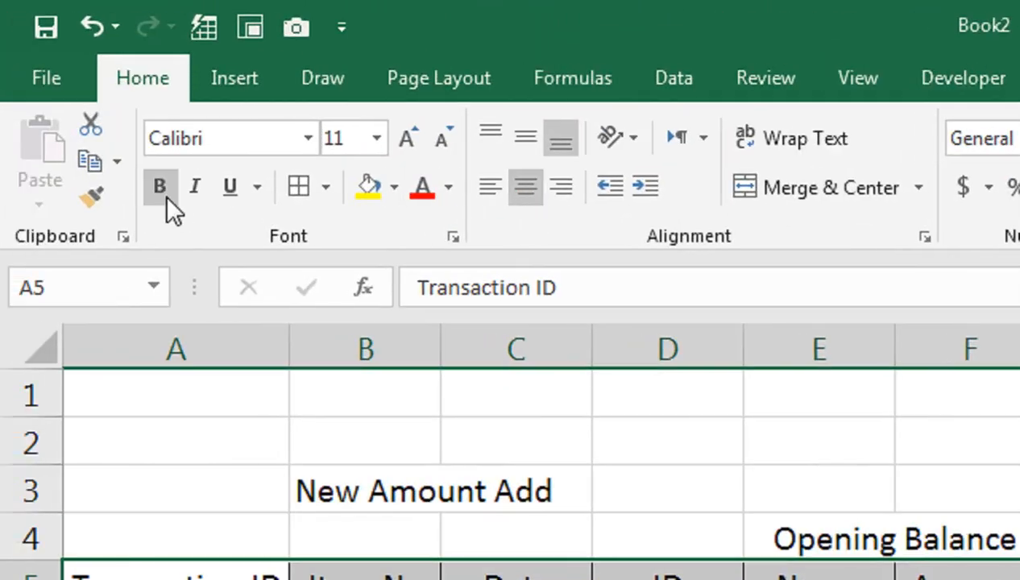
pyautogui.click(110, 314)
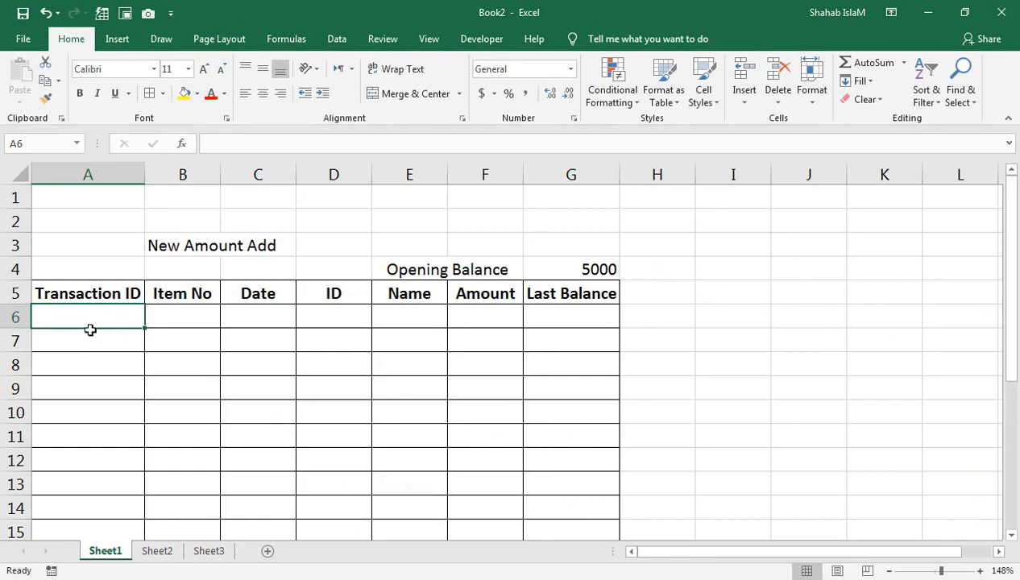
# Add a thick outside border around the New Amount Add title in B3:C3.
pyautogui.click(147, 246)
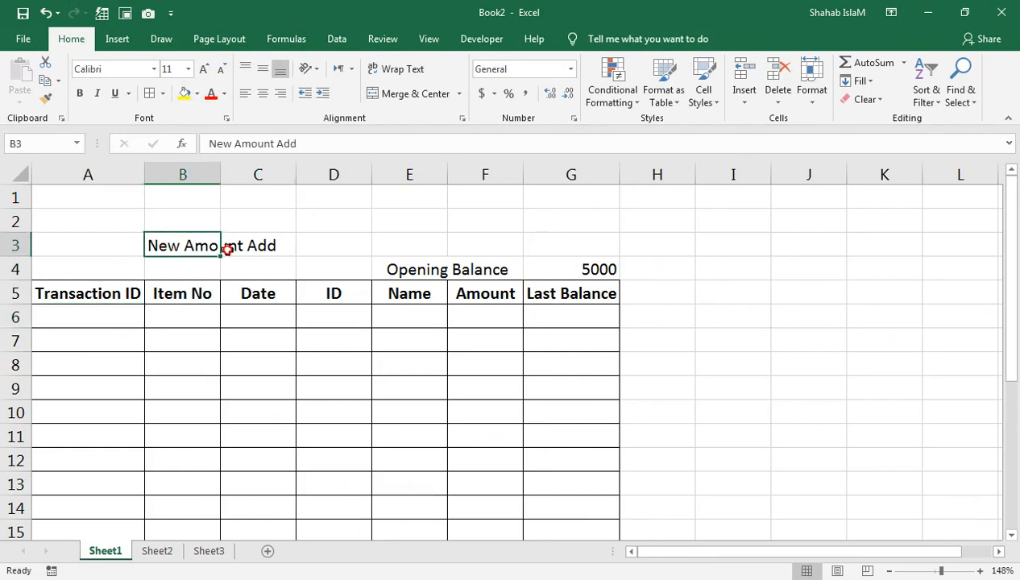
pyautogui.moveTo(228, 251); pyautogui.dragTo(257, 250)
pyautogui.click(162, 93)
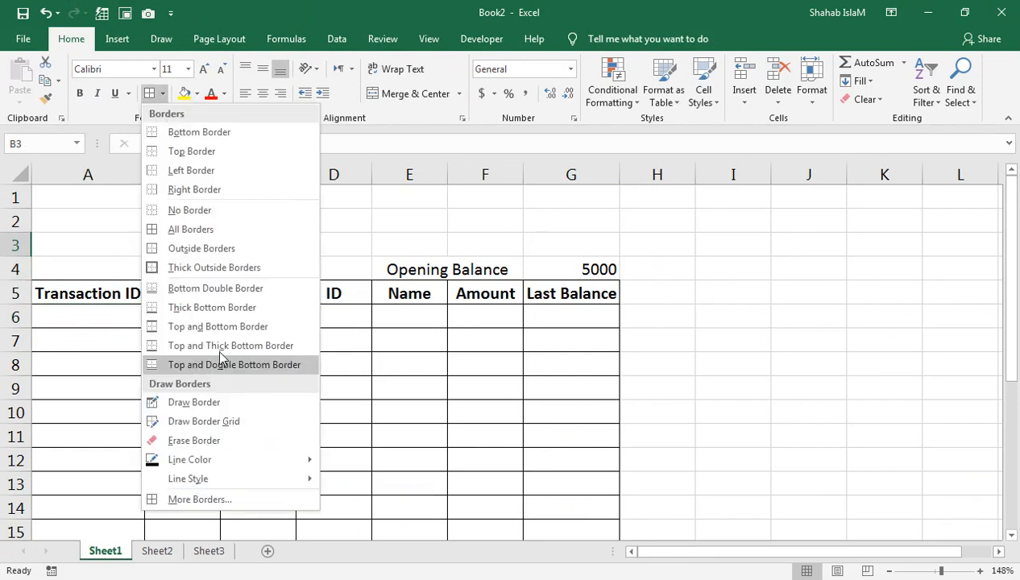
pyautogui.click(190, 268)
pyautogui.click(212, 255)
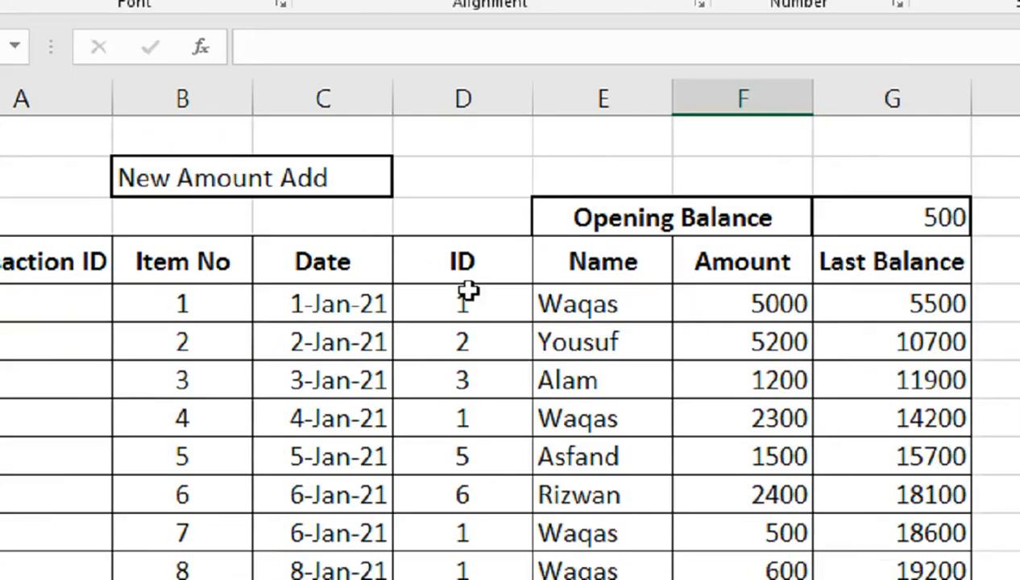
# Copy the ID and Name list from A3:B11 on Sheet2 of Book1 into Sheet2 of Book2, starting at cell A5.
pyautogui.click(332, 285)
pyautogui.click(339, 307)
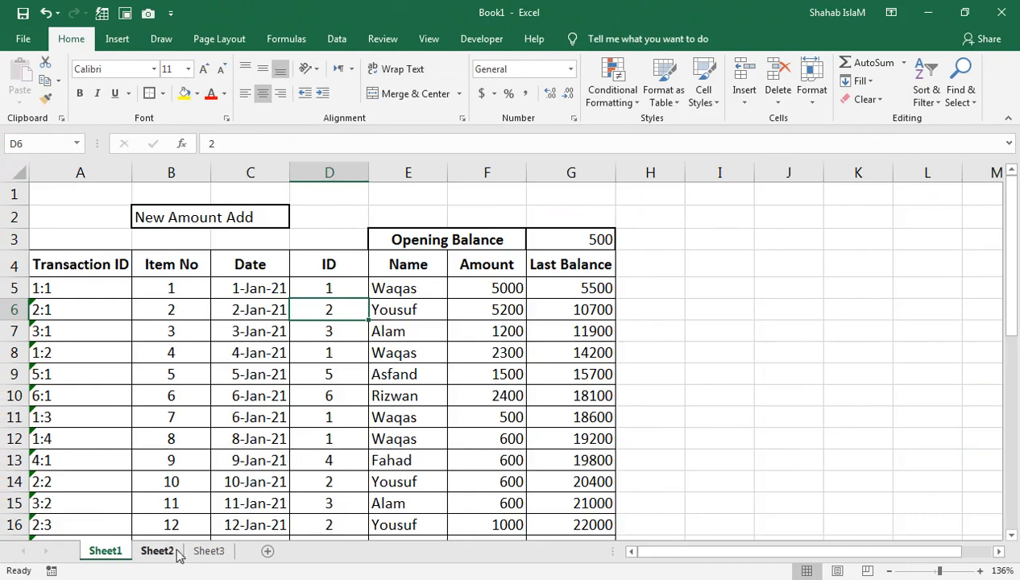
pyautogui.click(171, 550)
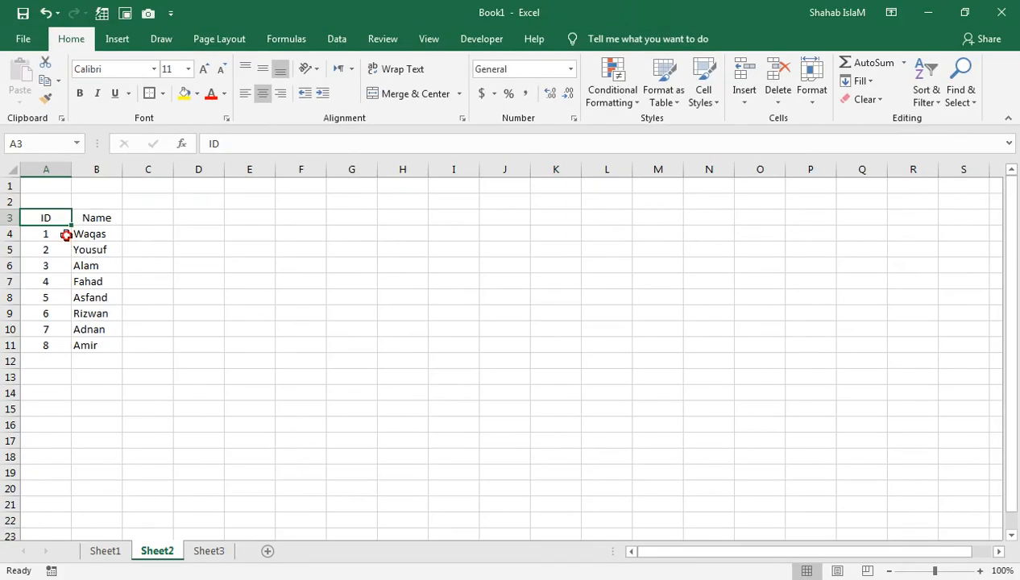
pyautogui.moveTo(60, 221); pyautogui.dragTo(97, 342)
pyautogui.hotkey('ctrl', 'c')
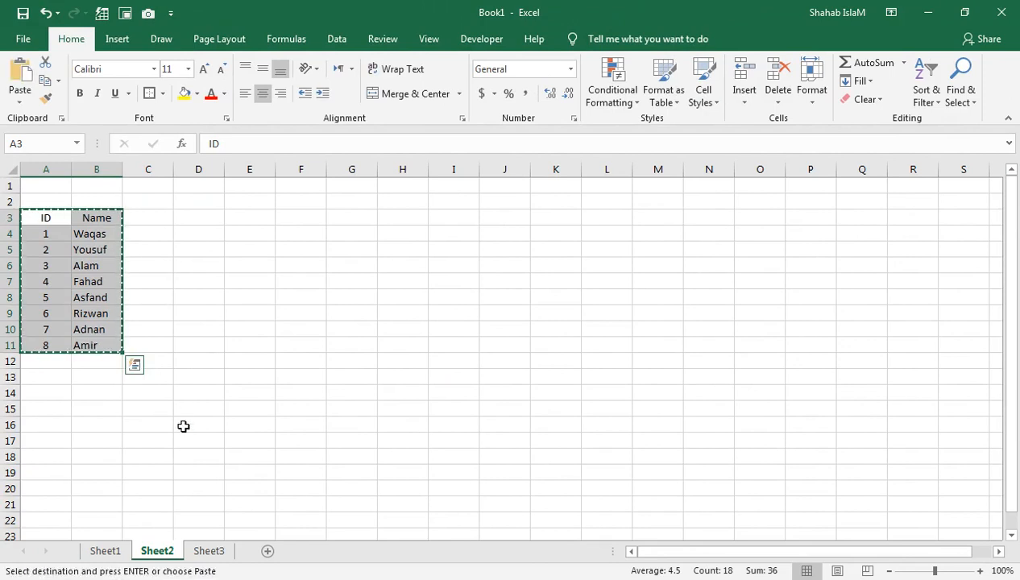
pyautogui.click(296, 493)
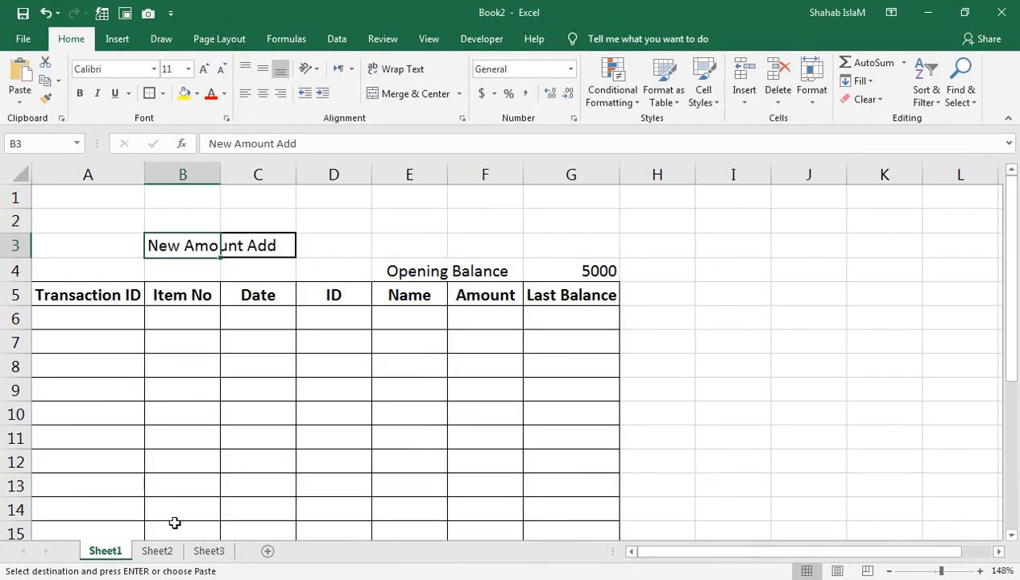
pyautogui.click(157, 550)
pyautogui.click(37, 250)
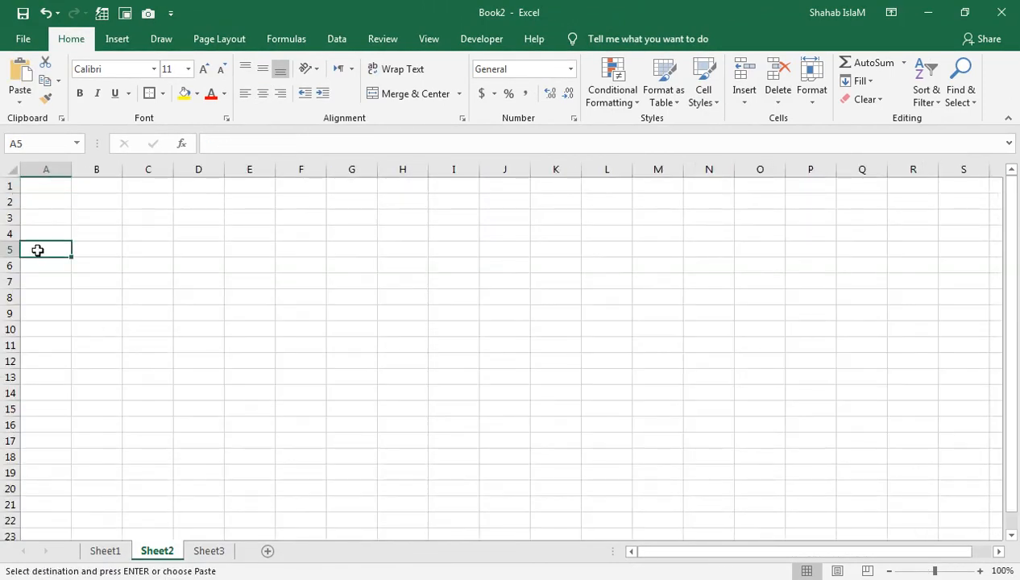
pyautogui.hotkey('ctrl', 'v')
# Begin an IFERROR formula in Sheet1 cell E6 containing a VLOOKUP with D6 as the lookup value.
pyautogui.click(121, 550)
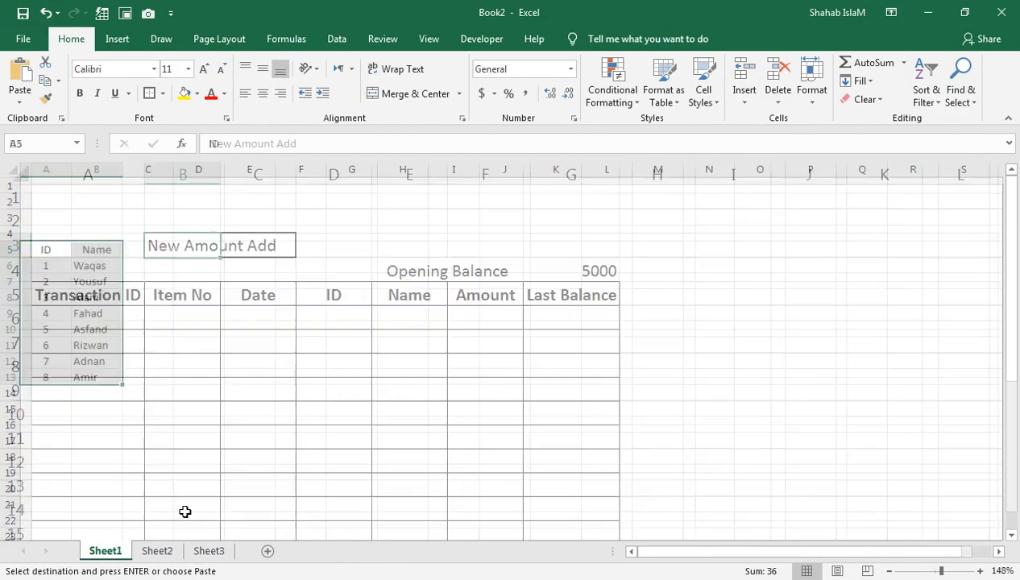
pyautogui.click(343, 312)
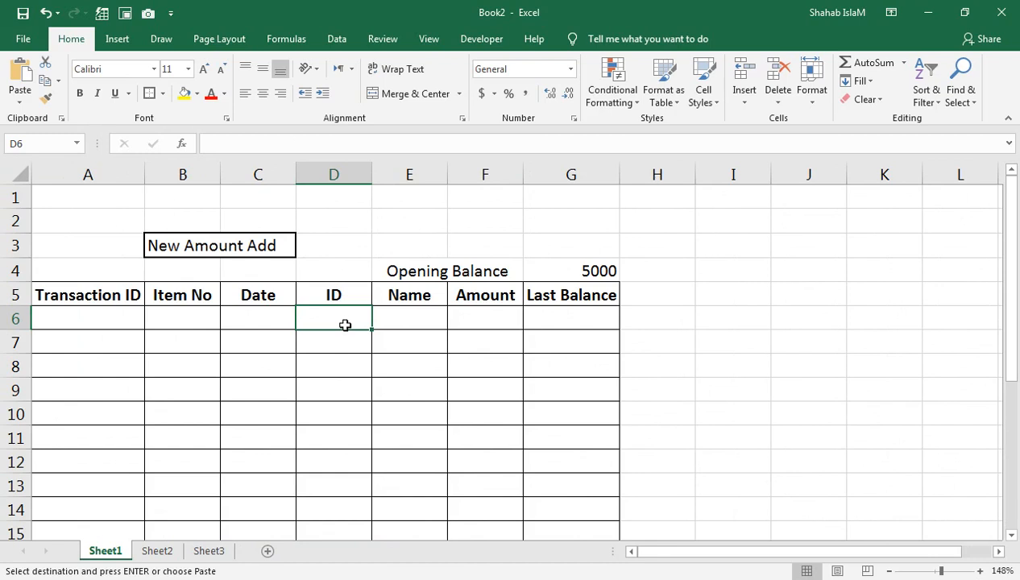
pyautogui.click(392, 317)
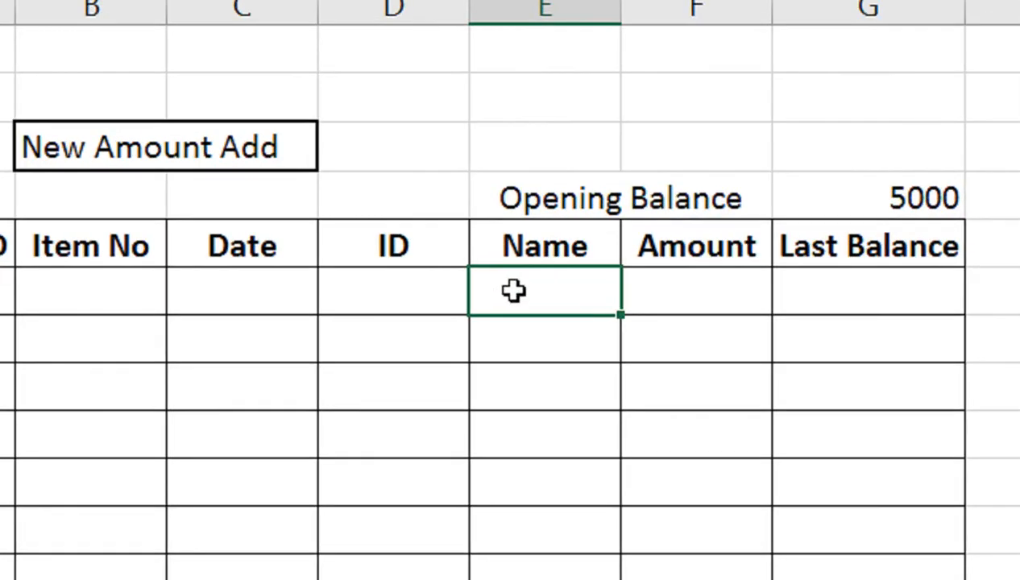
pyautogui.write('=if')
pyautogui.press('Down')
pyautogui.press('Tab')
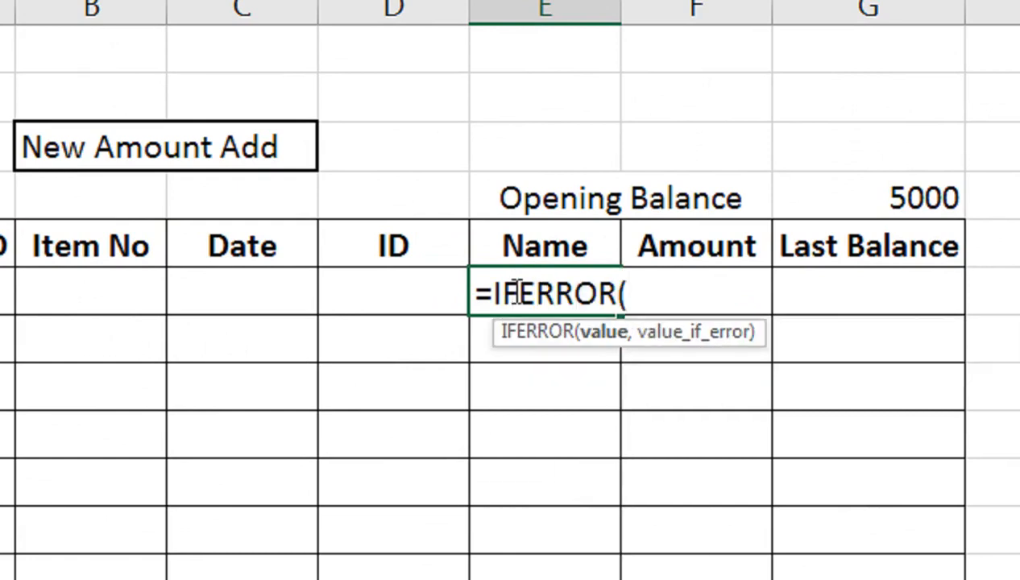
pyautogui.write('vlo')
pyautogui.press('Tab')
pyautogui.press('Left')
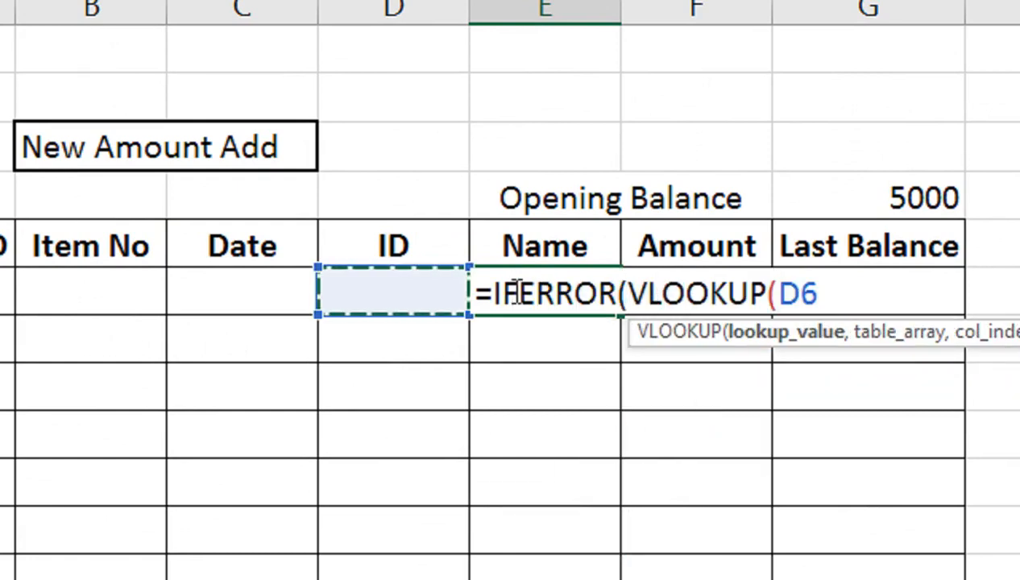
pyautogui.write(',')
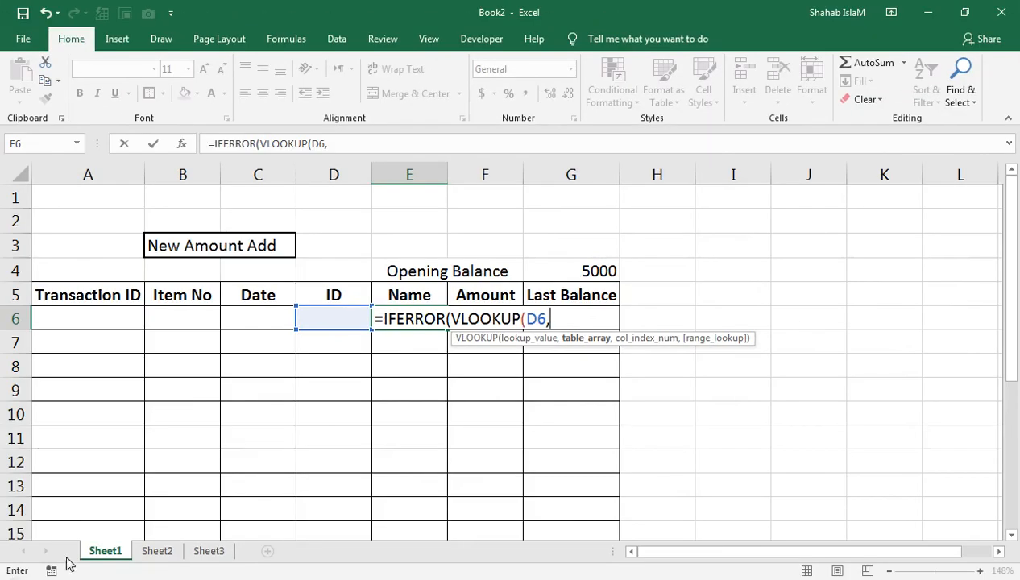
# Complete the VLOOKUP with table Sheet2!A5:B13, column 2 and FALSE for exact match, and return empty text "" on error.
pyautogui.click(151, 553)
pyautogui.moveTo(42, 248); pyautogui.dragTo(83, 376)
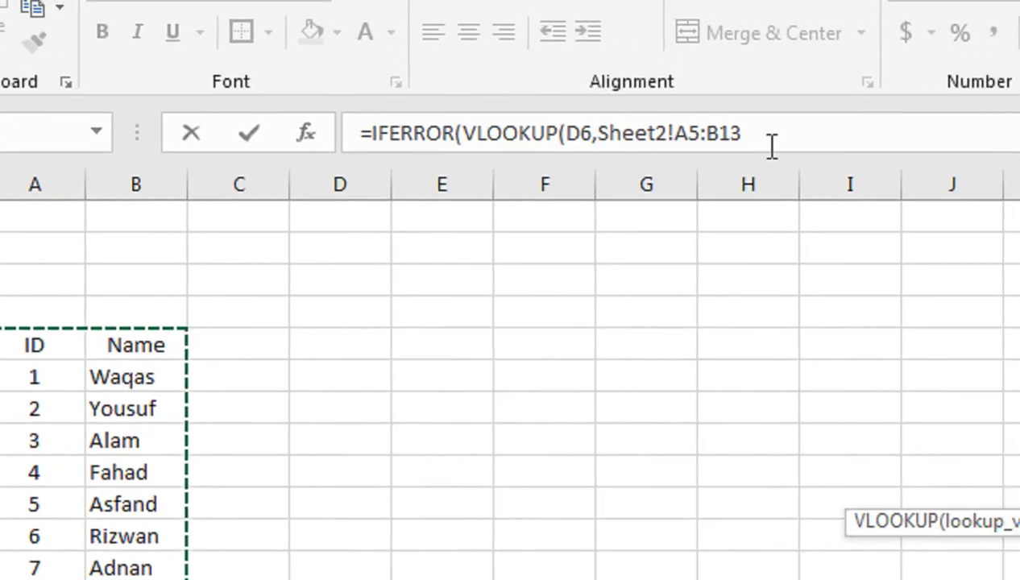
pyautogui.write(',Sheet2!A5:B13,')
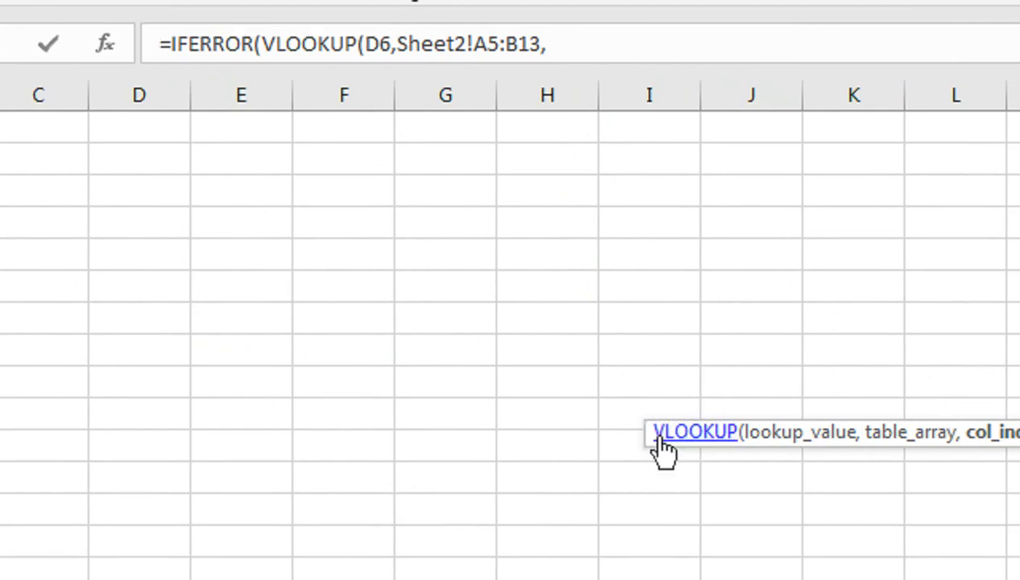
pyautogui.moveTo(646, 425); pyautogui.dragTo(166, 76)
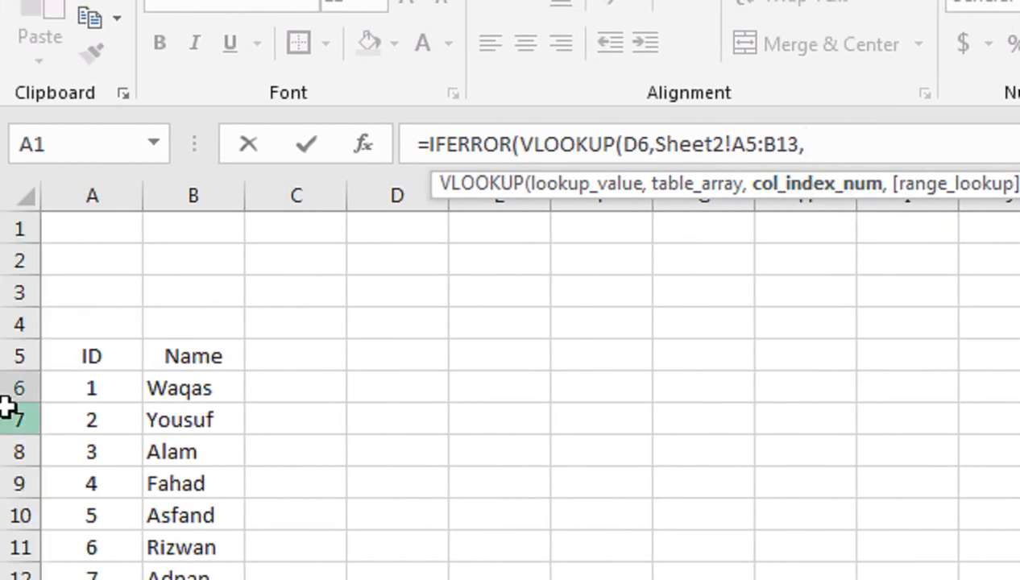
pyautogui.write(',')
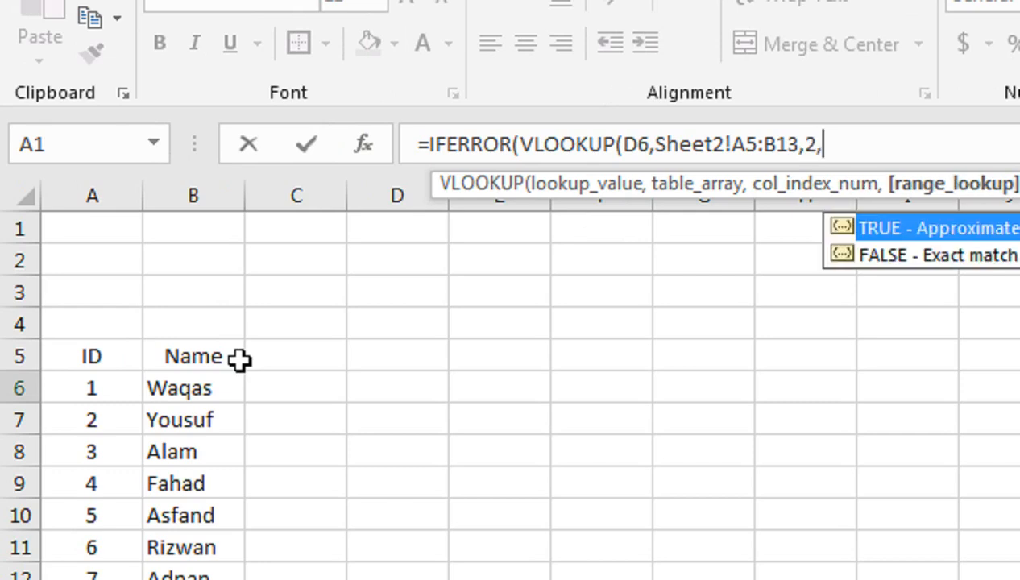
pyautogui.press('Down')
pyautogui.press('Tab')
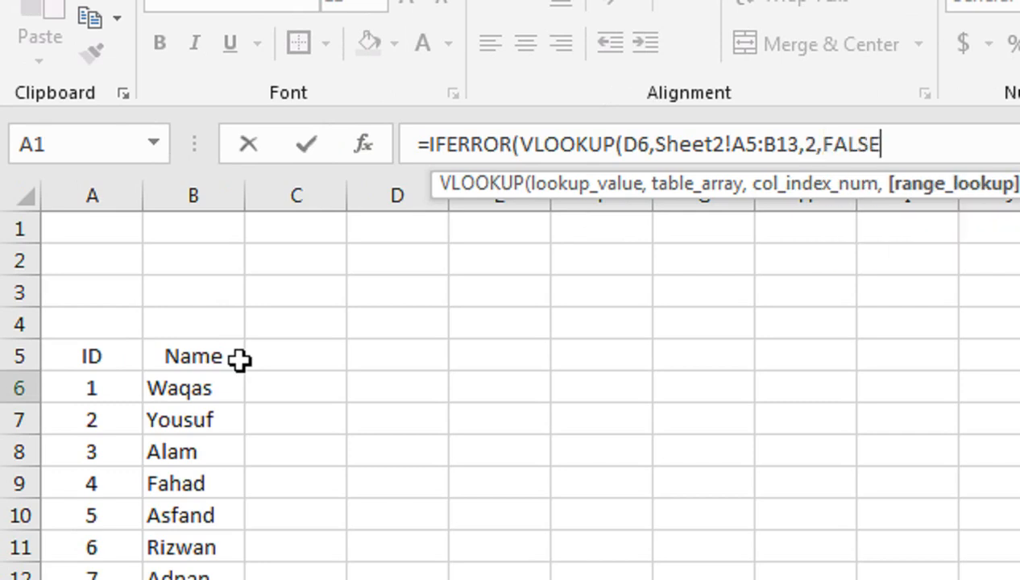
pyautogui.write('),"")')
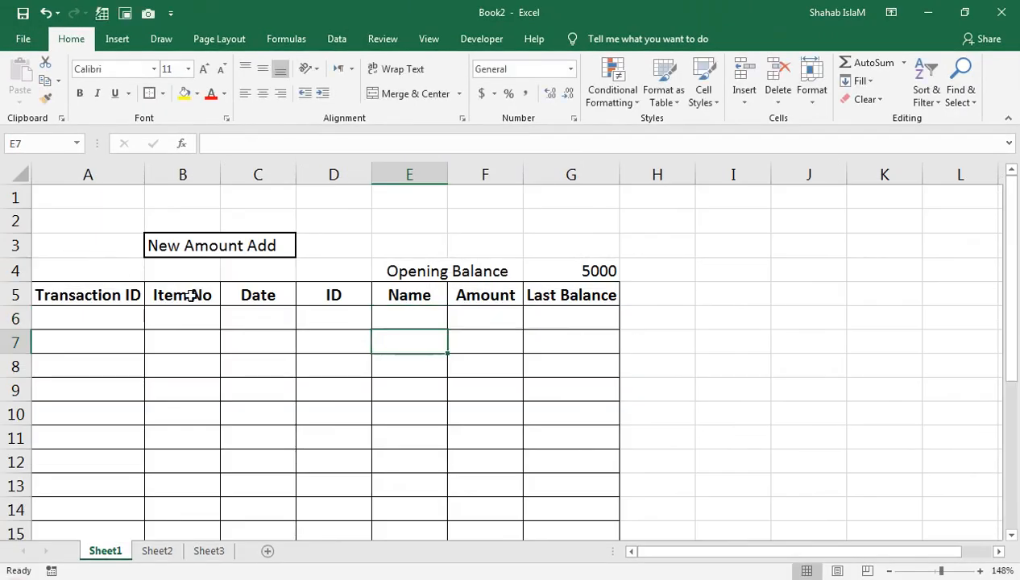
# Test the name lookup by entering ID 1 and then ID 2 in cell D6.
pyautogui.click(347, 315)
pyautogui.write('1')
pyautogui.press('Tab')
pyautogui.click(344, 316)
pyautogui.write('2')
pyautogui.press('Tab')
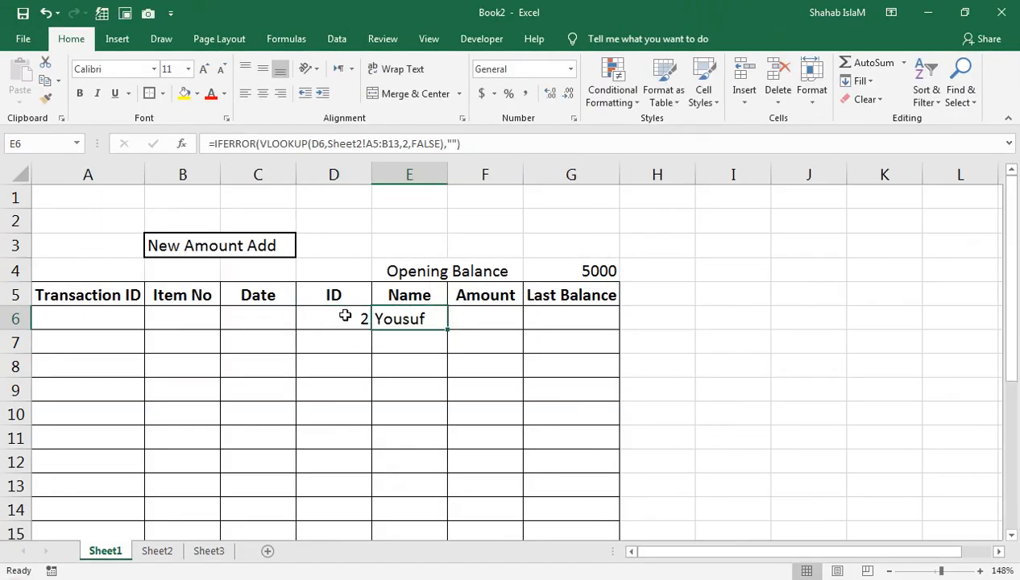
# Fill the name formula from E6 down the Name column and enter IDs 1 to 5 in D7:D11.
pyautogui.moveTo(453, 328); pyautogui.dragTo(444, 533)
pyautogui.click(358, 348)
pyautogui.write('1')
pyautogui.press('Return')
pyautogui.write('2')
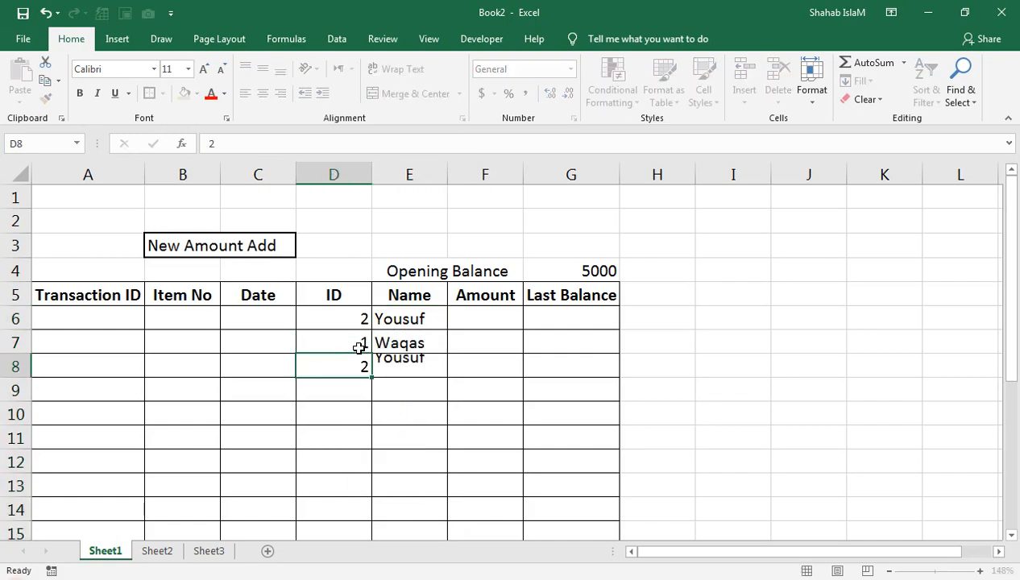
pyautogui.press('Return')
pyautogui.write('3')
pyautogui.press('Return')
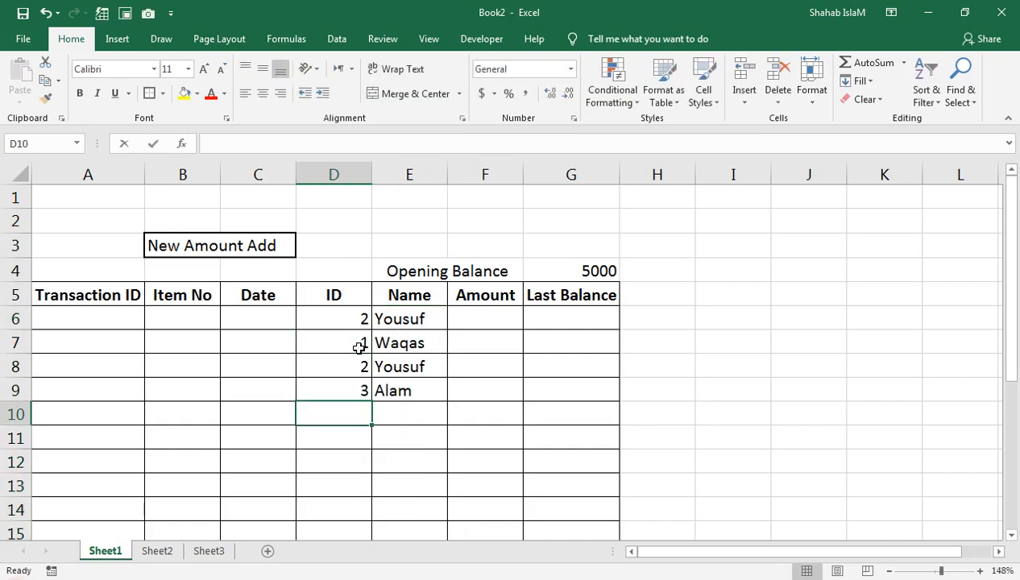
pyautogui.write('4')
pyautogui.press('Return')
pyautogui.write('5')
pyautogui.press('Return')
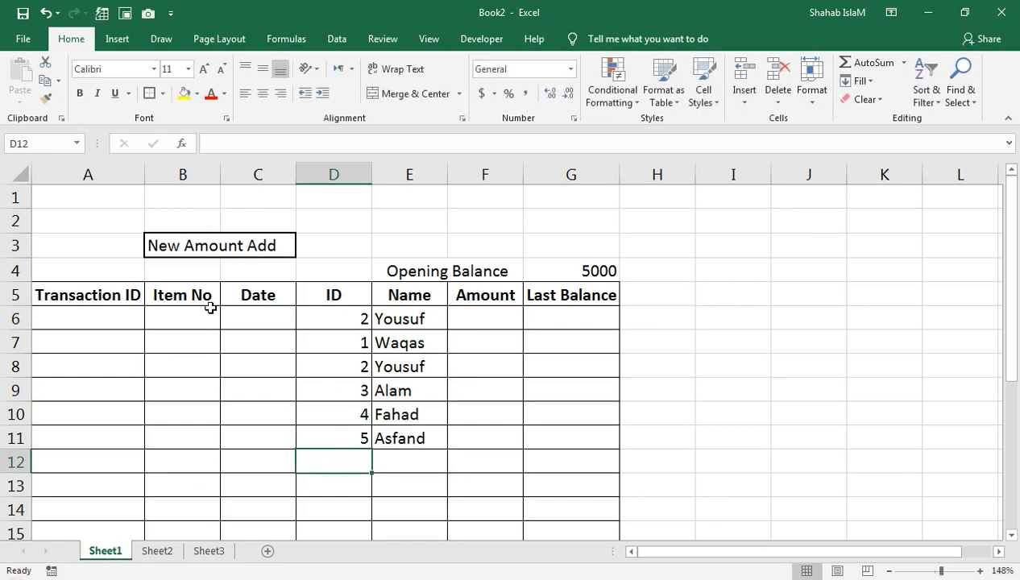
# Number the Item No column from 1 to 11 in B6:B16 and centre the numbers.
pyautogui.click(157, 296)
pyautogui.click(161, 313)
pyautogui.write('1')
pyautogui.press('Return')
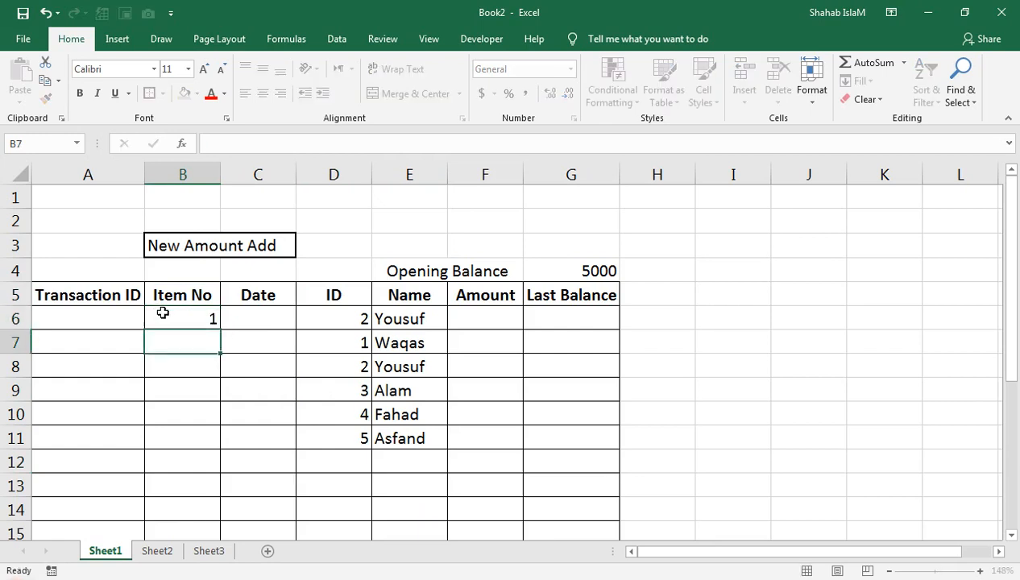
pyautogui.write('2')
pyautogui.press('Return')
pyautogui.moveTo(167, 311); pyautogui.dragTo(177, 342)
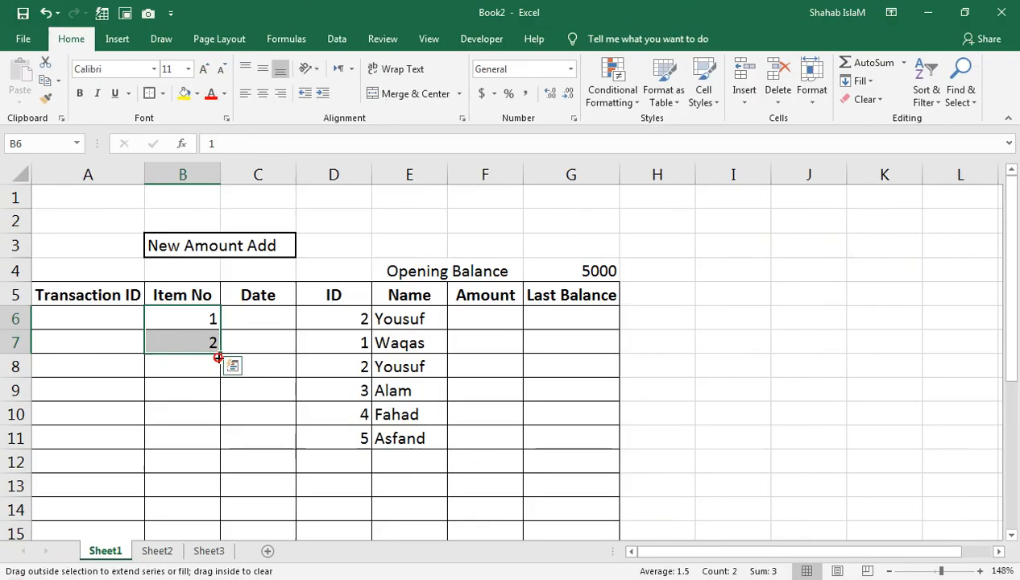
pyautogui.moveTo(441, 373); pyautogui.dragTo(472, 579)
pyautogui.moveTo(236, 551); pyautogui.dragTo(230, 518)
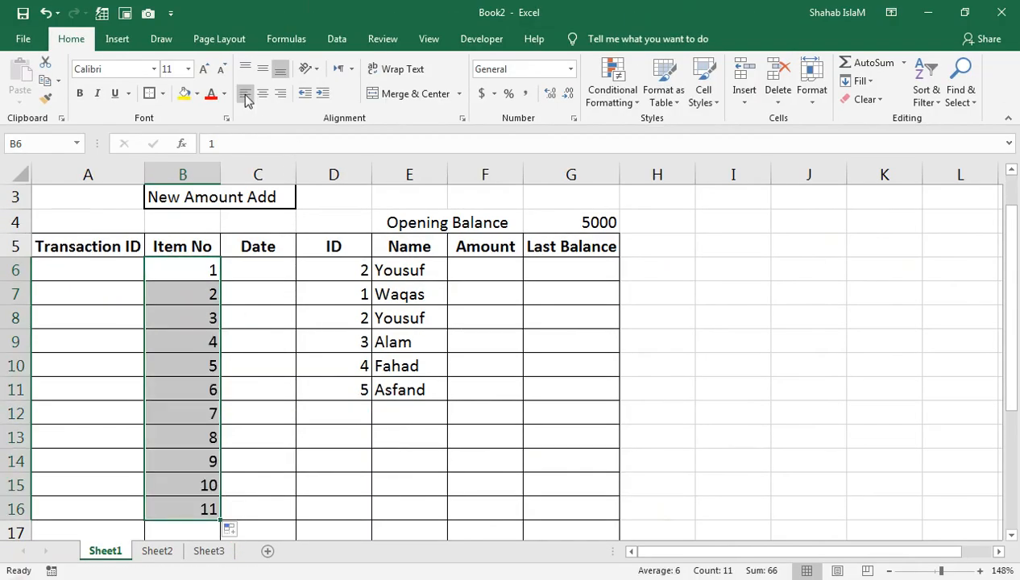
# Widen the Date column slightly and enter the date 1-jan-2021 in C6.
pyautogui.click(228, 272)
pyautogui.moveTo(295, 174); pyautogui.dragTo(311, 174)
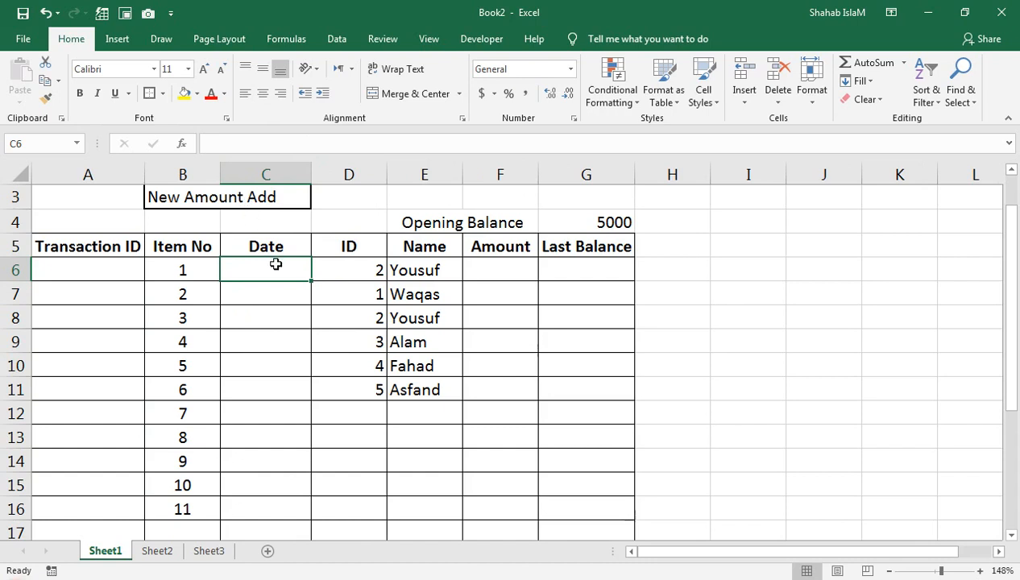
pyautogui.write('1')
pyautogui.write('-jan-2021')
pyautogui.press('Return')
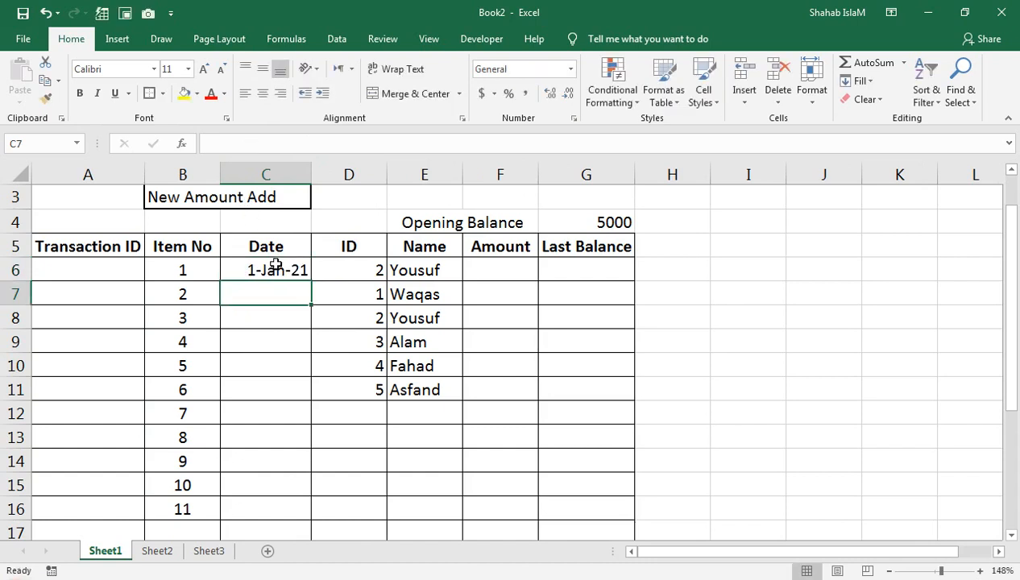
# Begin an IF formula in Transaction ID cell A6 that tests D6="" and returns empty text "" when true.
pyautogui.click(104, 270)
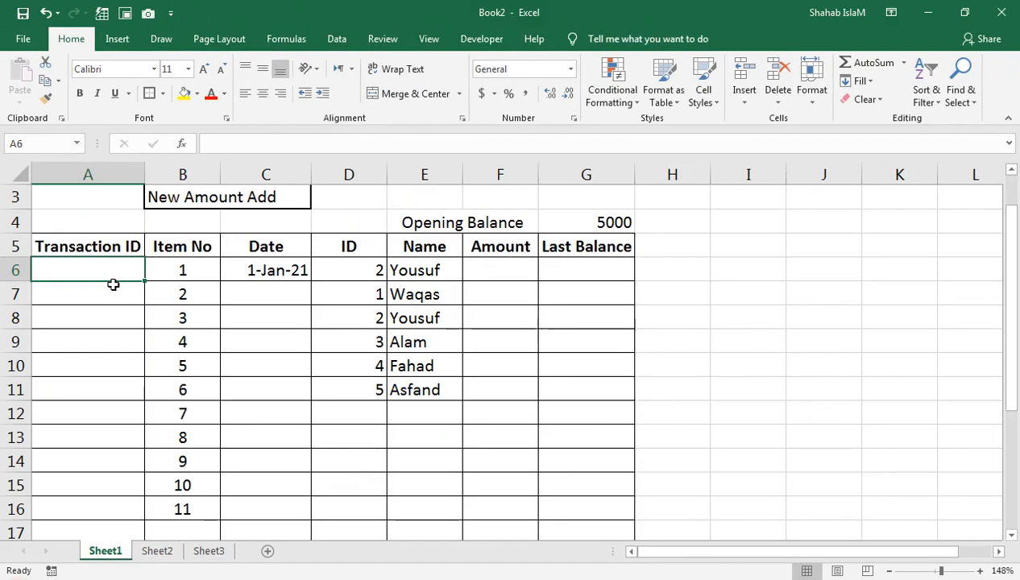
pyautogui.click(111, 273)
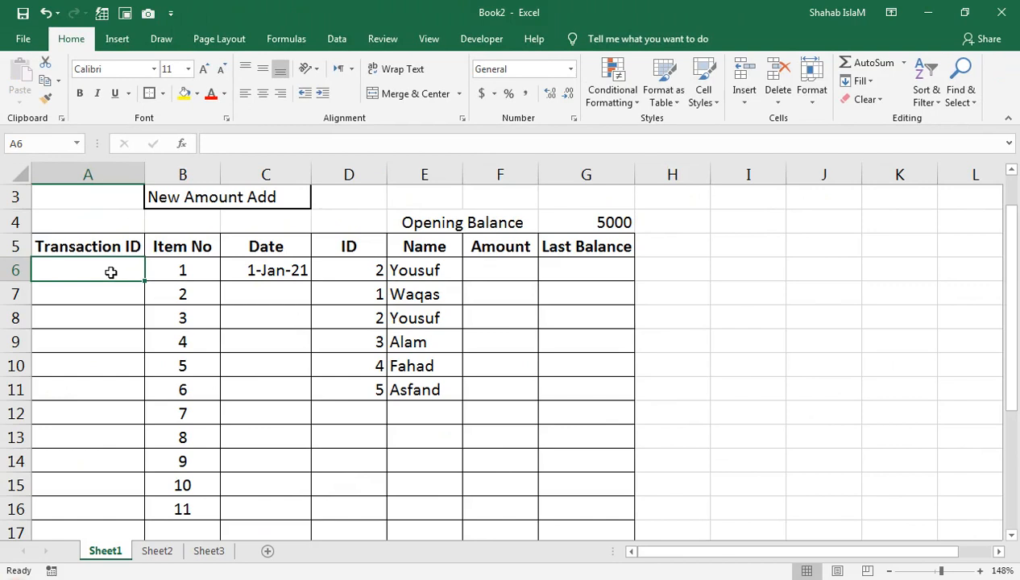
pyautogui.write('=')
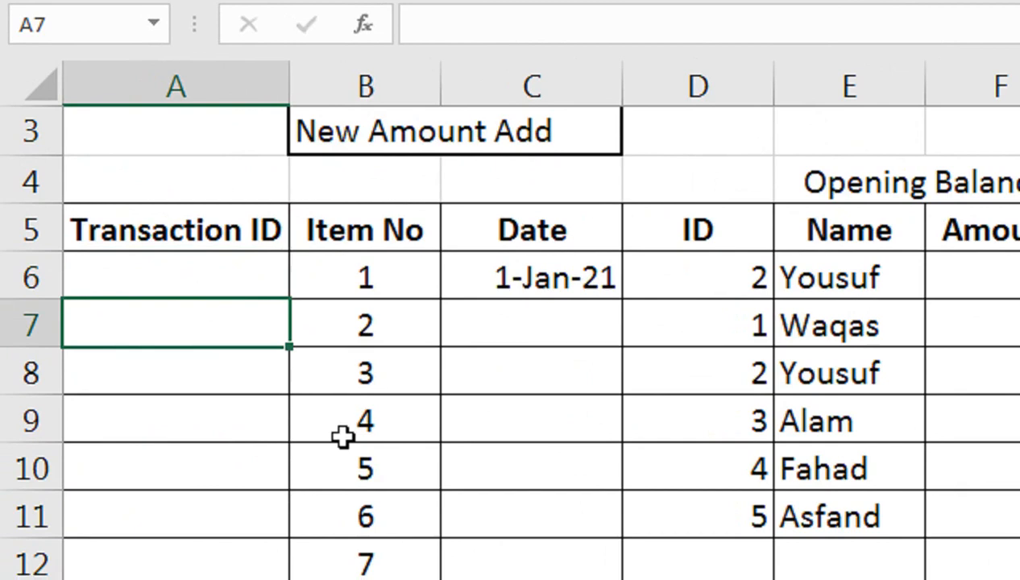
pyautogui.press('Up')
pyautogui.write('=')
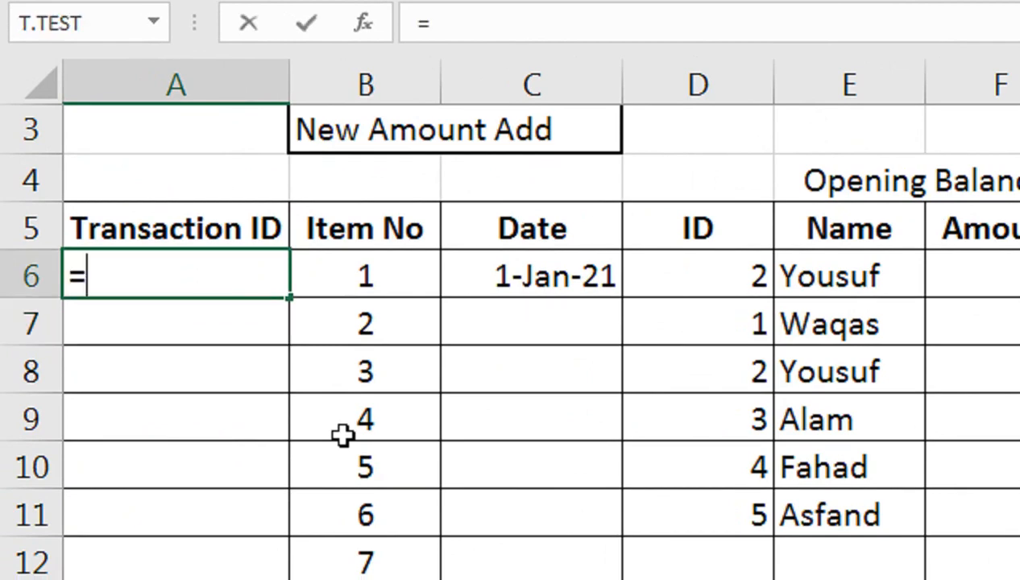
pyautogui.write('if')
pyautogui.press('Tab')
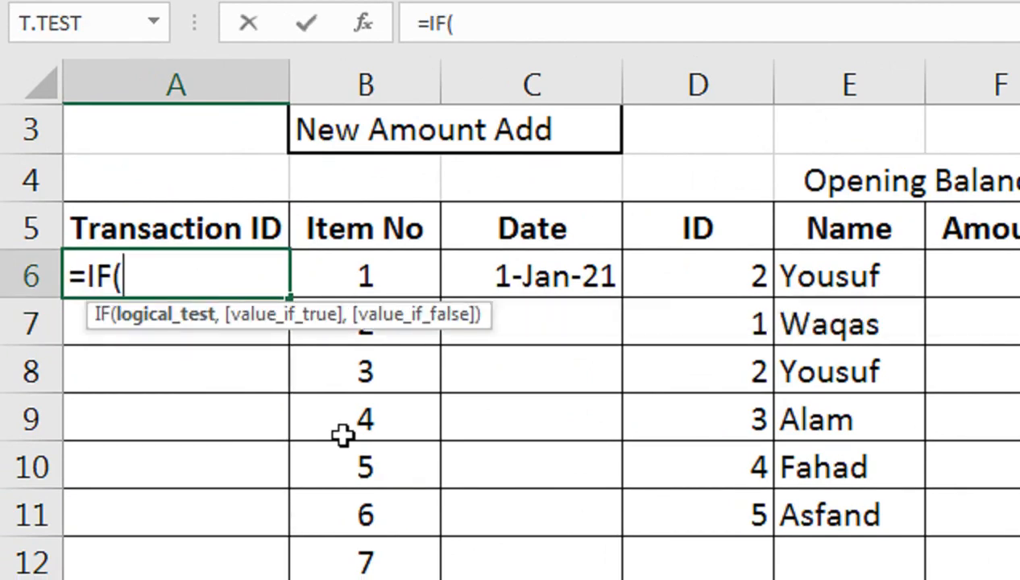
pyautogui.press('Right')
pyautogui.press('Right')
pyautogui.press('Right')
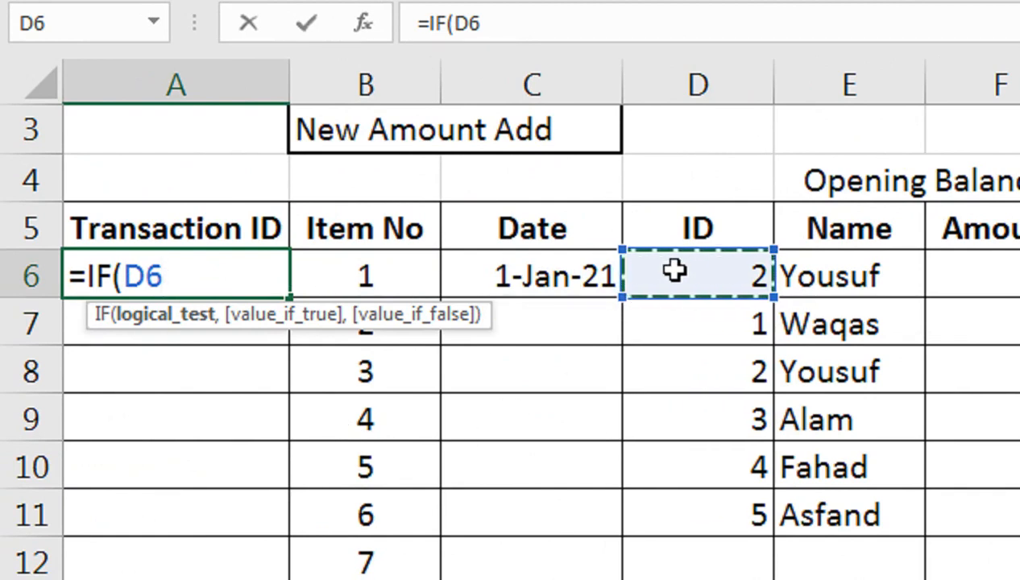
pyautogui.write('=""<')
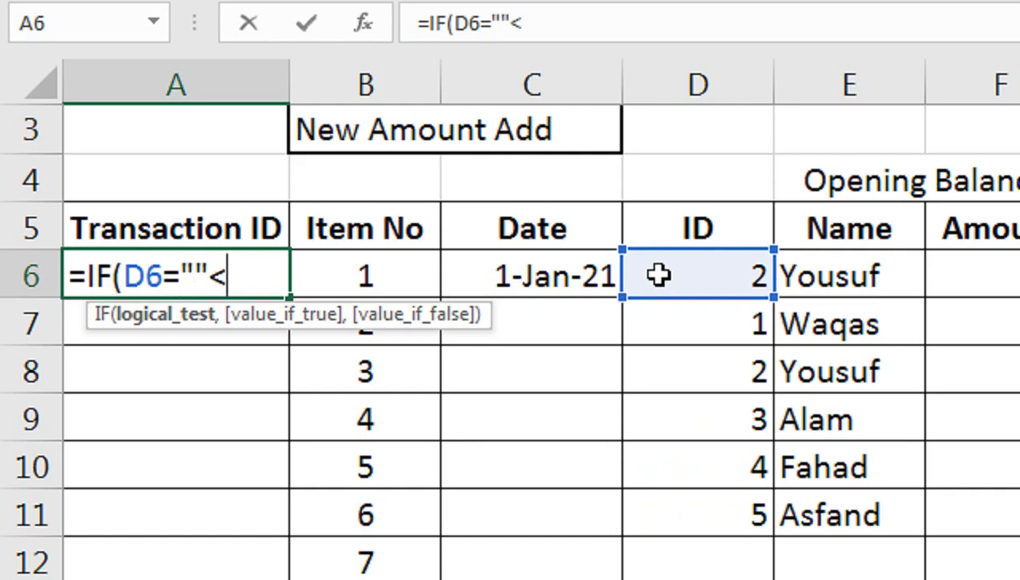
pyautogui.press('BackSpace')
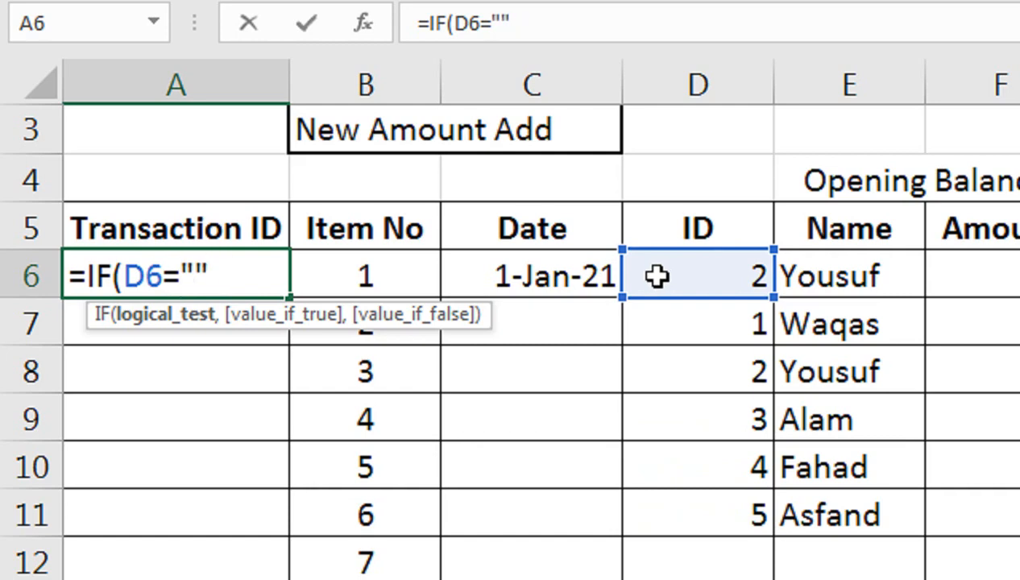
pyautogui.write(',')
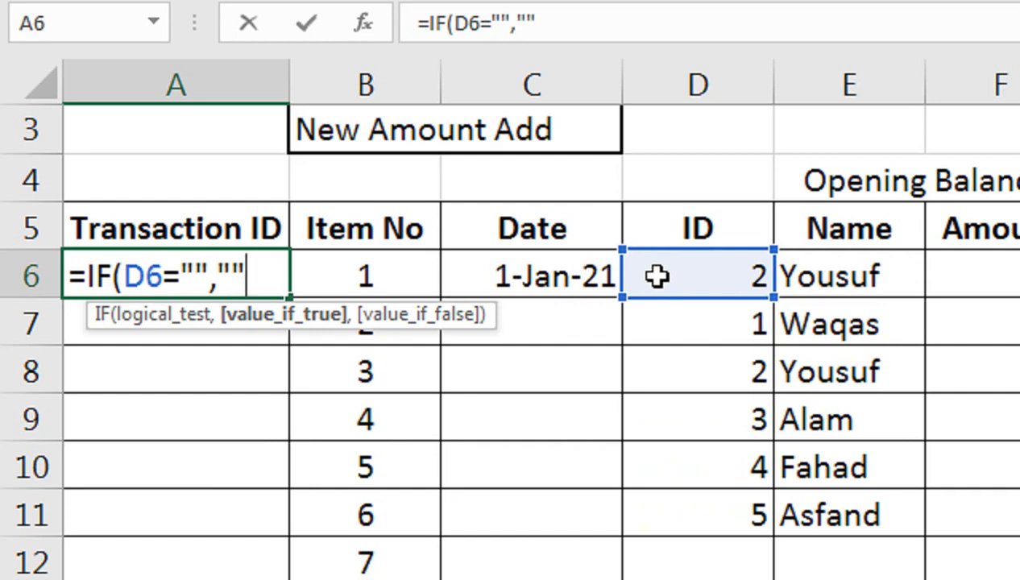
pyautogui.write('"",')
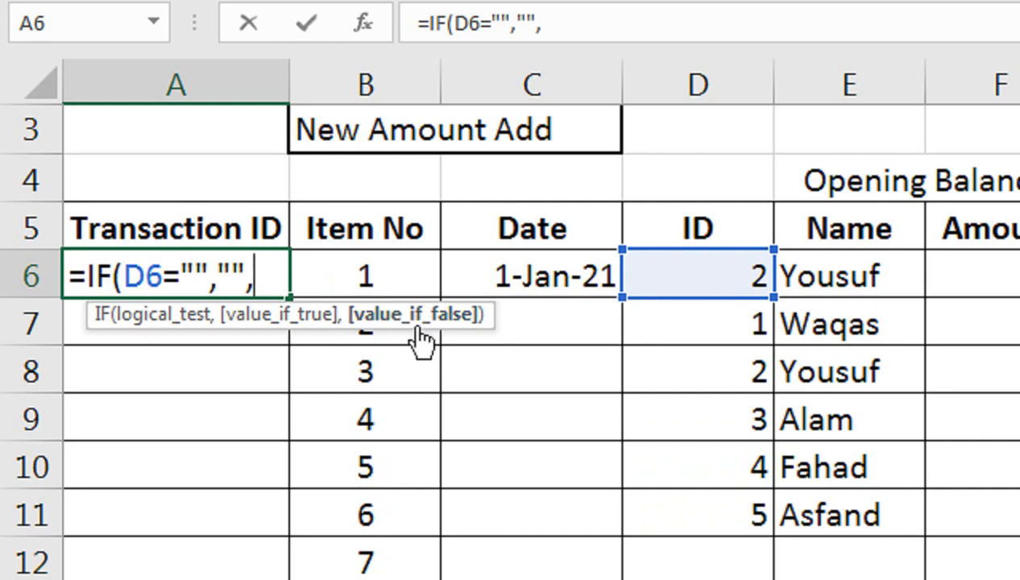
# Build the IF formula's false value by joining D6, the separator ":" and a COUNTIF function with &.
pyautogui.click(724, 277)
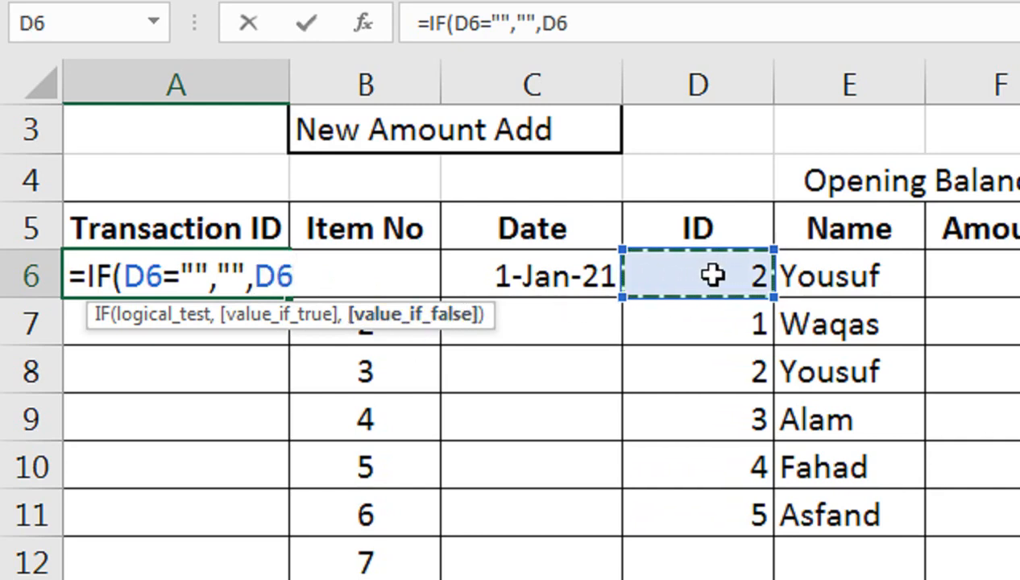
pyautogui.write('&')
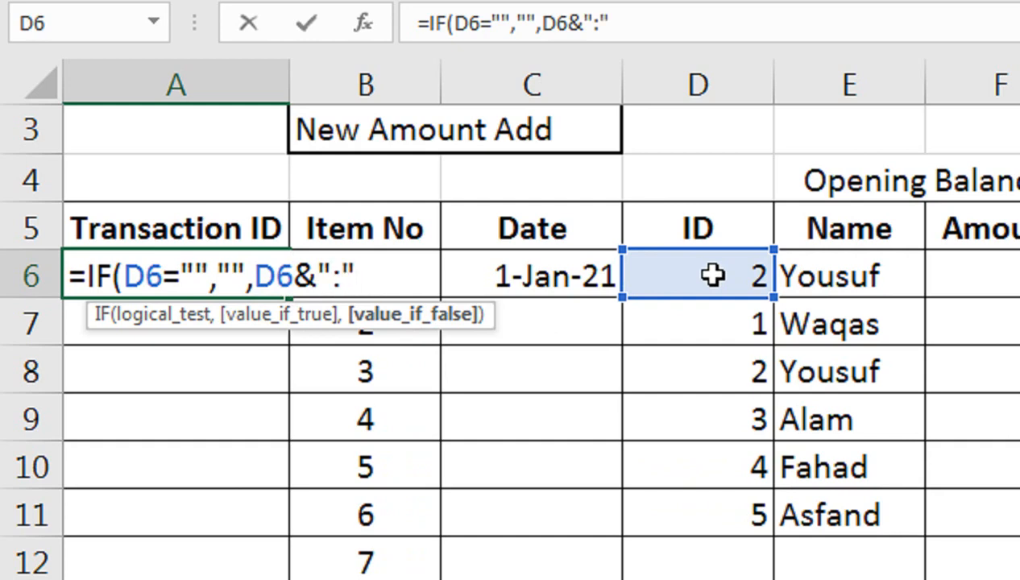
pyautogui.write('":"&COUN')
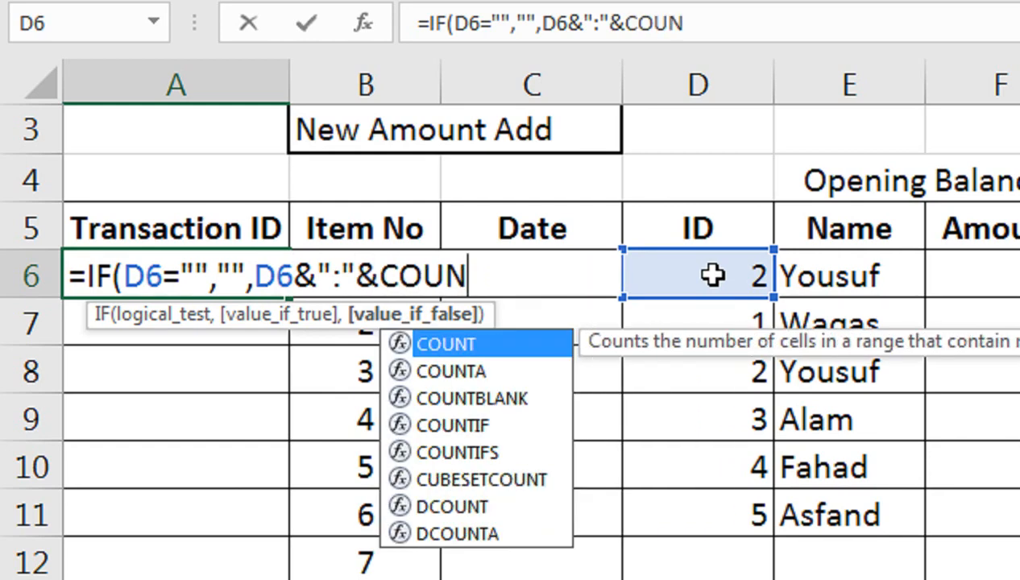
pyautogui.write('T')
pyautogui.press('Down')
pyautogui.press('Down')
pyautogui.press('Down')
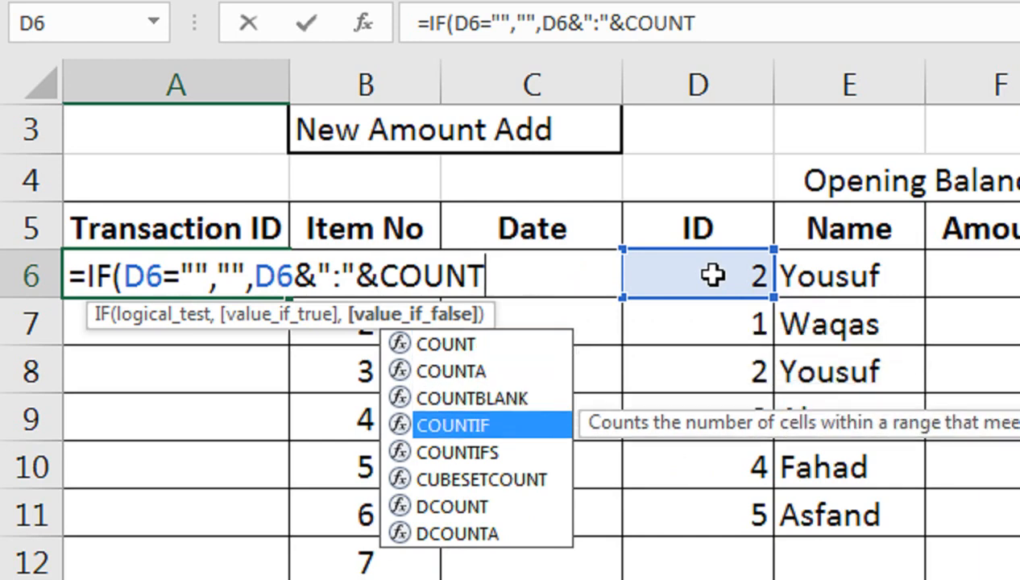
pyautogui.press('Tab')
# Set the COUNTIF range to the expanding range $D$6:D6, with only the first reference absolute.
pyautogui.press('Right')
pyautogui.press('Right')
pyautogui.press('Right')
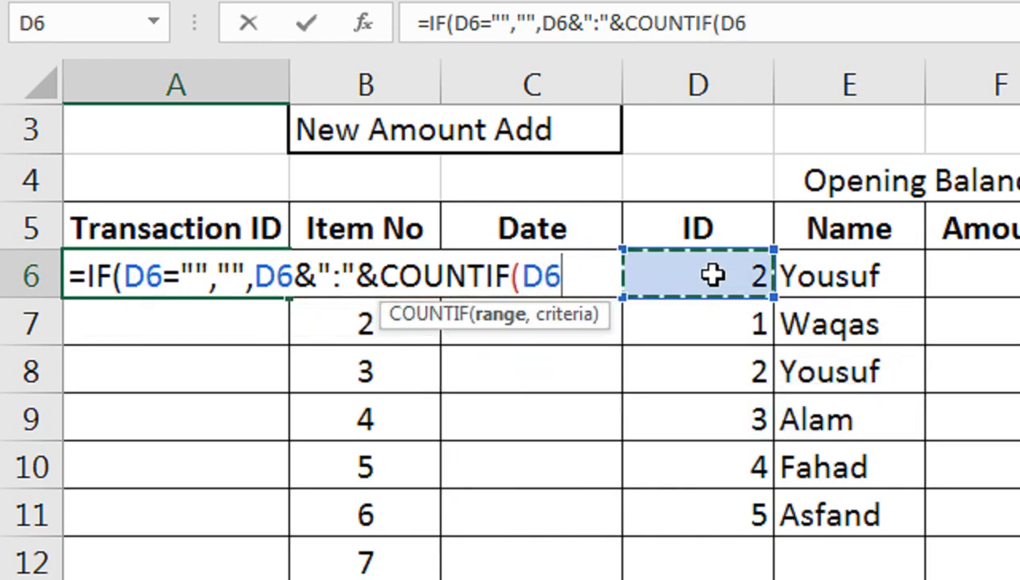
pyautogui.write(':')
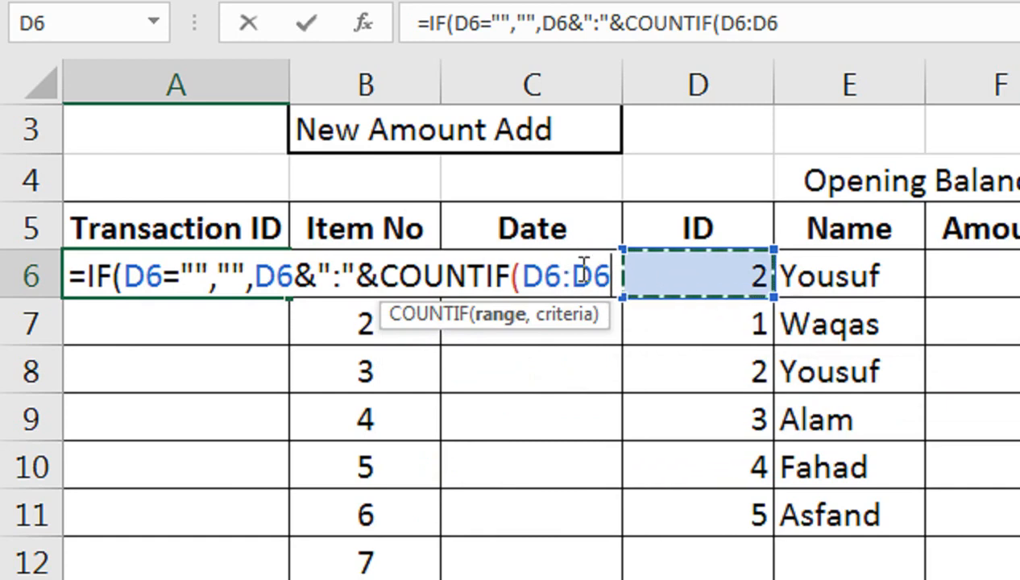
pyautogui.click(544, 276)
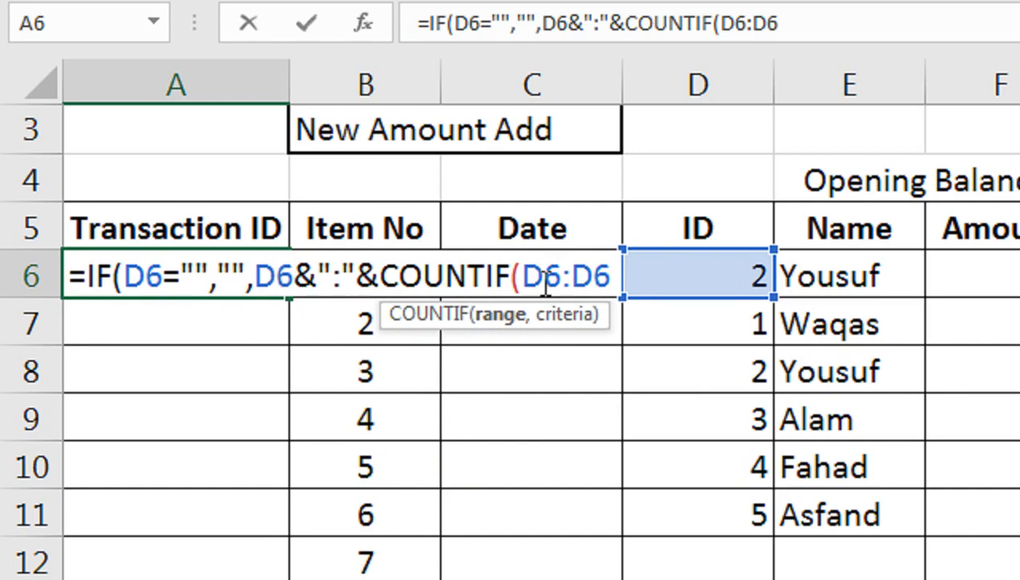
pyautogui.press('F4')
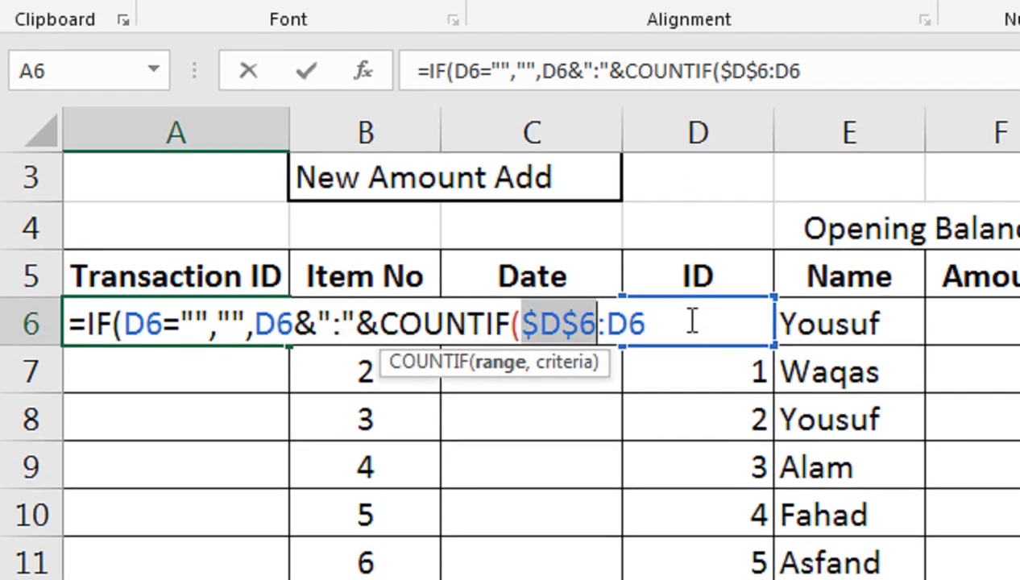
pyautogui.click(678, 325)
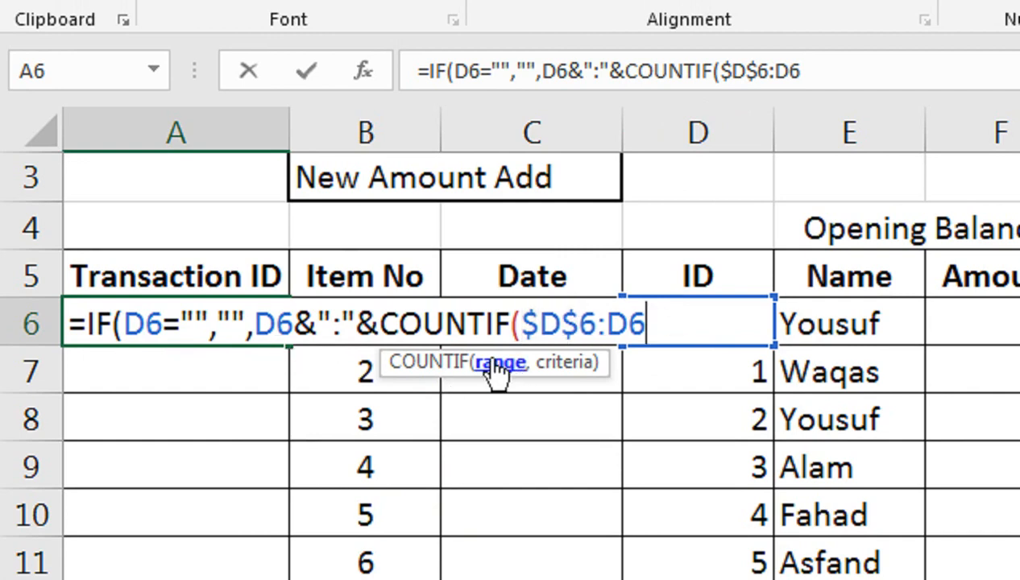
# Use D6 as the COUNTIF criteria, close both functions and enter the transaction ID formula in A6.
pyautogui.write(',')
pyautogui.click(700, 256)
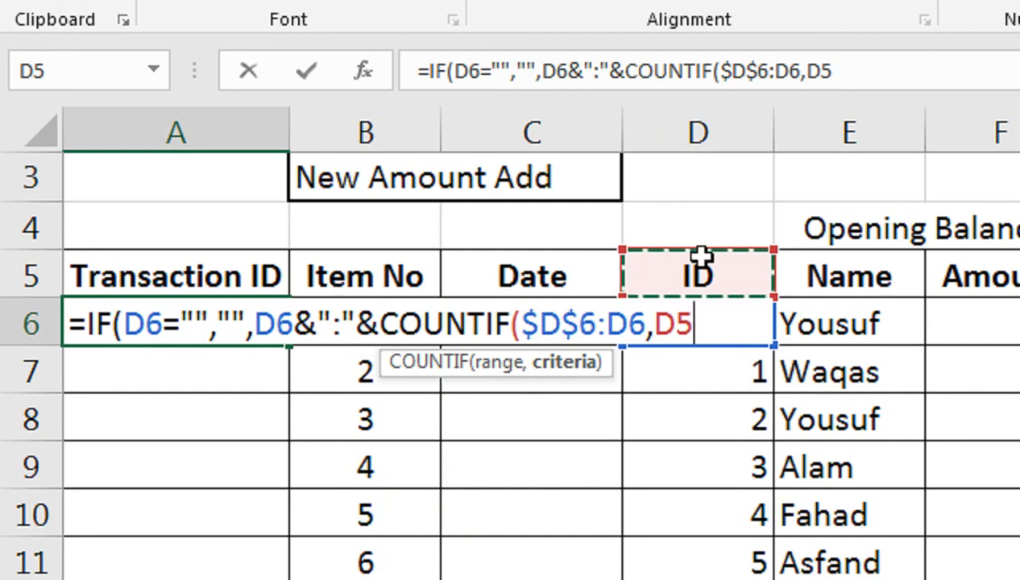
pyautogui.press('Down')
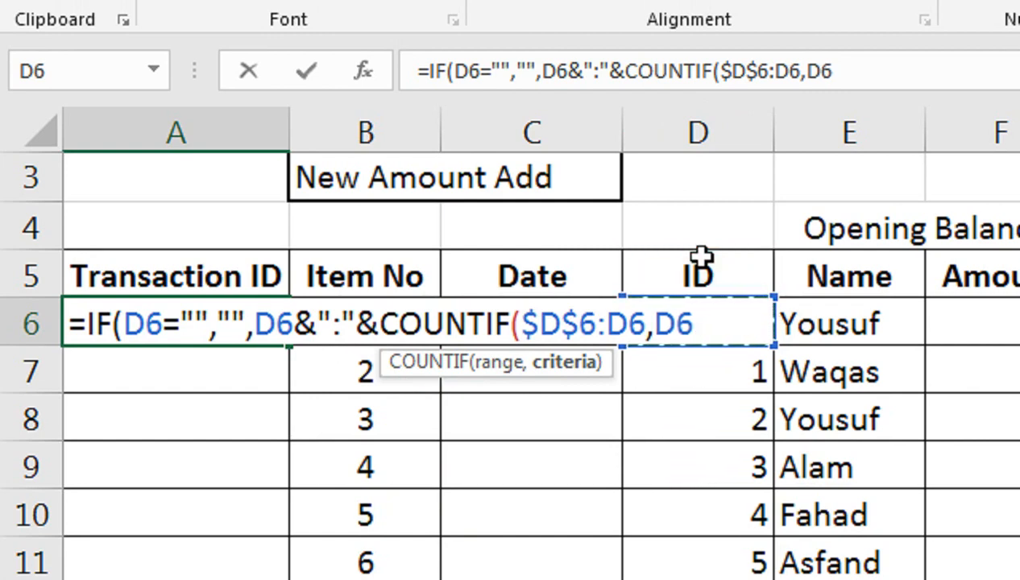
pyautogui.write(')')
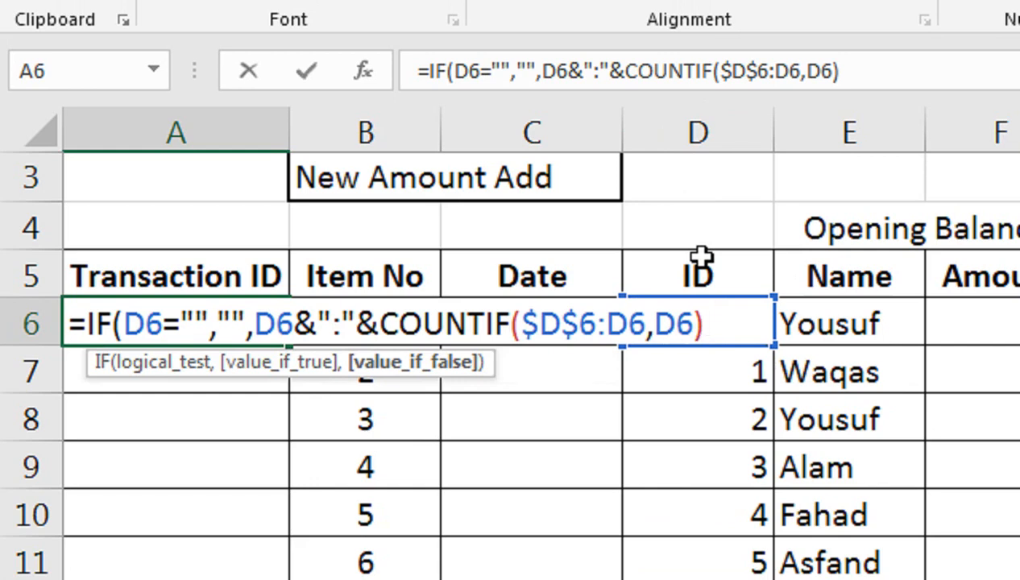
pyautogui.write(')')
pyautogui.press('Return')
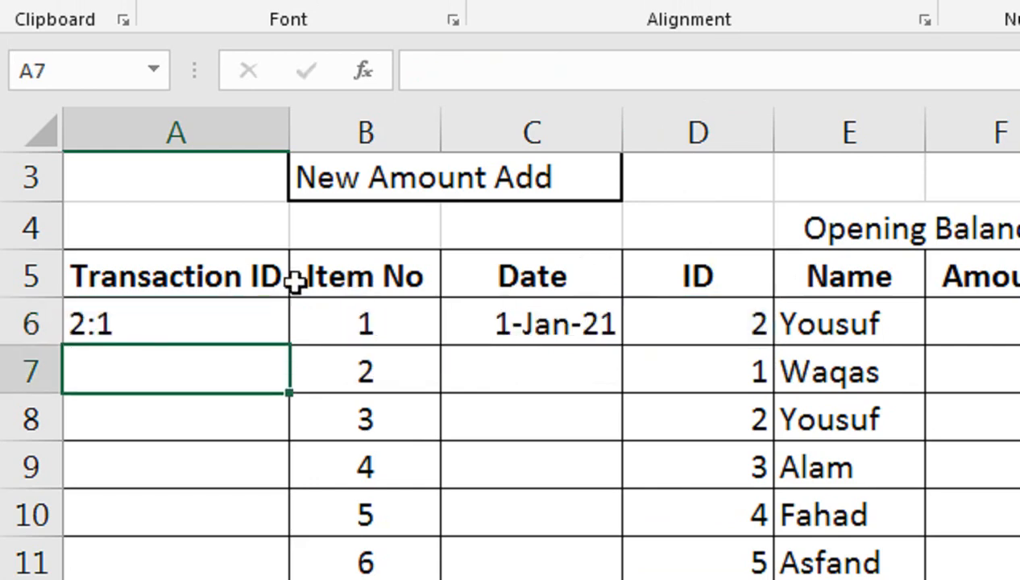
# Fill the transaction ID formula from A6 down to A13.
pyautogui.click(284, 314)
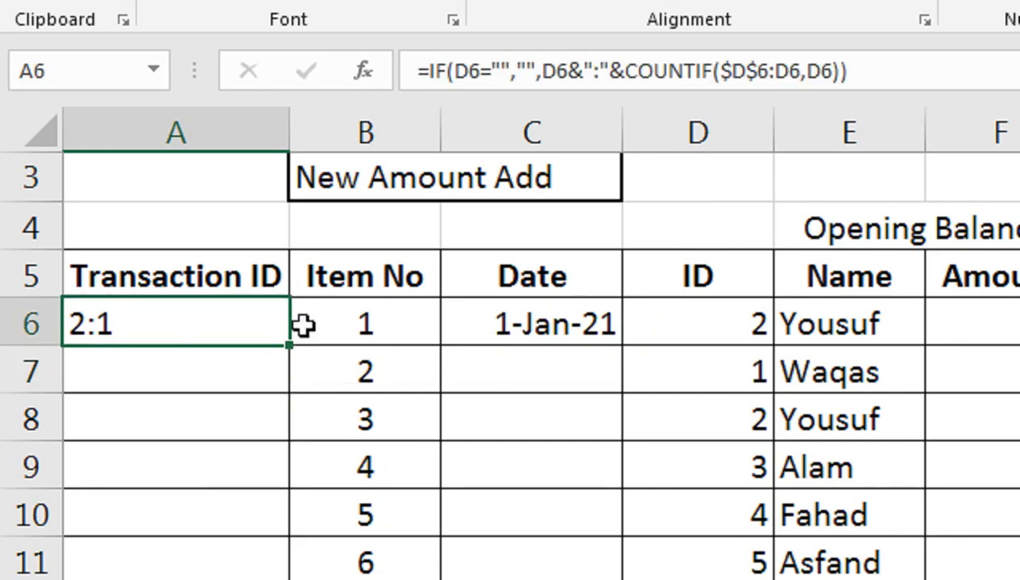
pyautogui.click(694, 327)
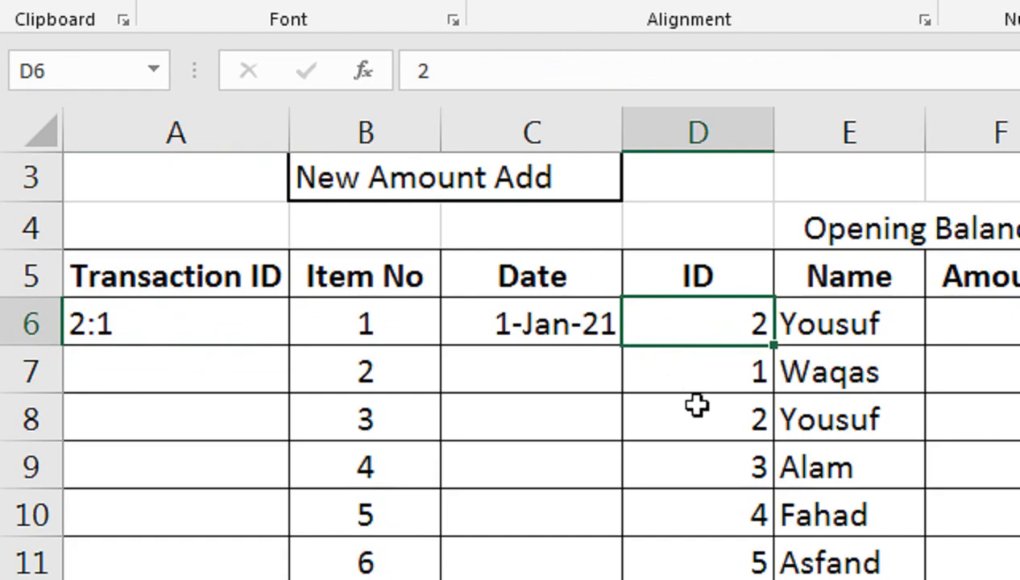
pyautogui.click(153, 323)
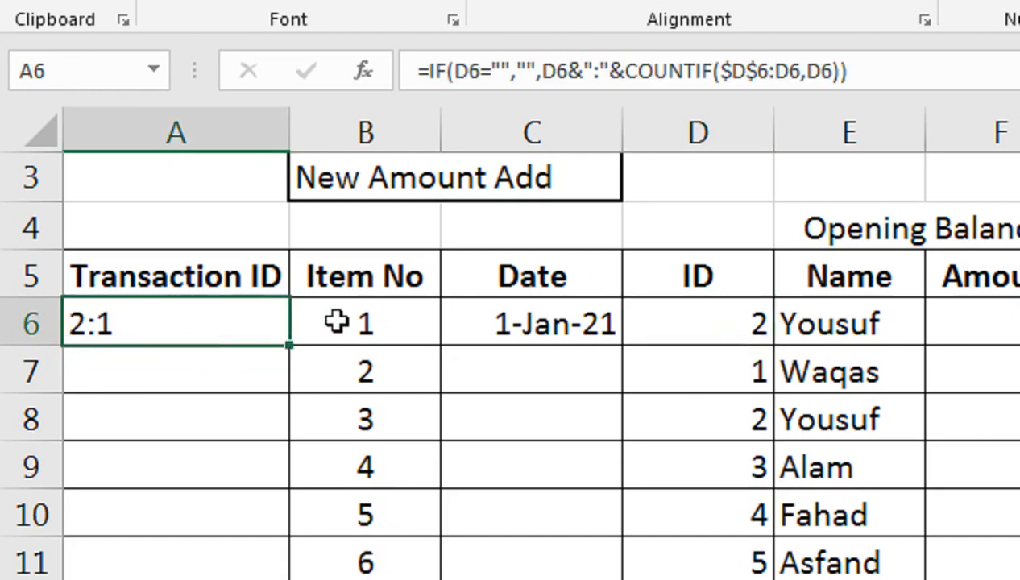
pyautogui.moveTo(288, 348); pyautogui.dragTo(304, 579)
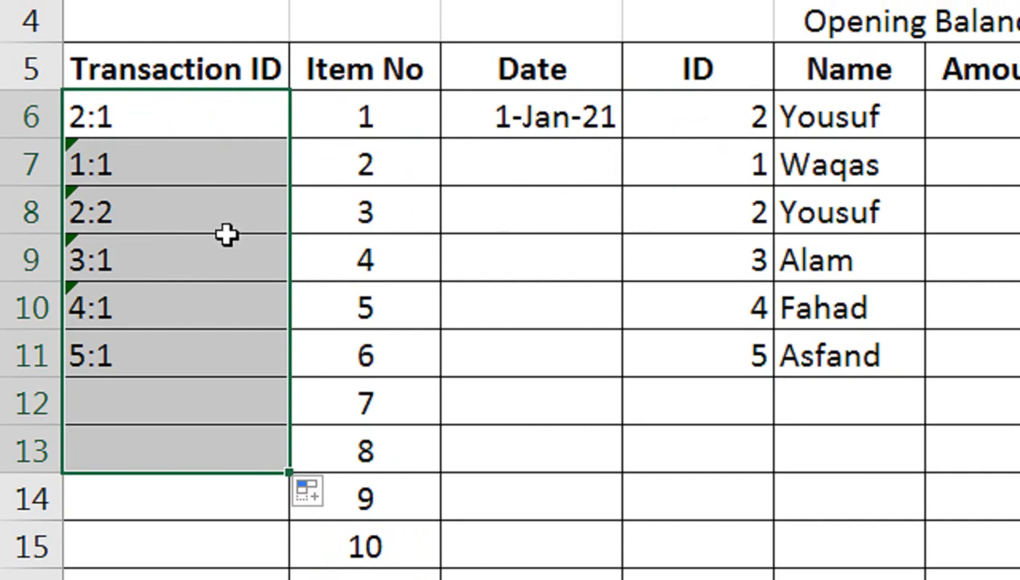
# Enter ID 2 in D12 to test the transaction ID numbering for a repeated ID.
pyautogui.click(672, 411)
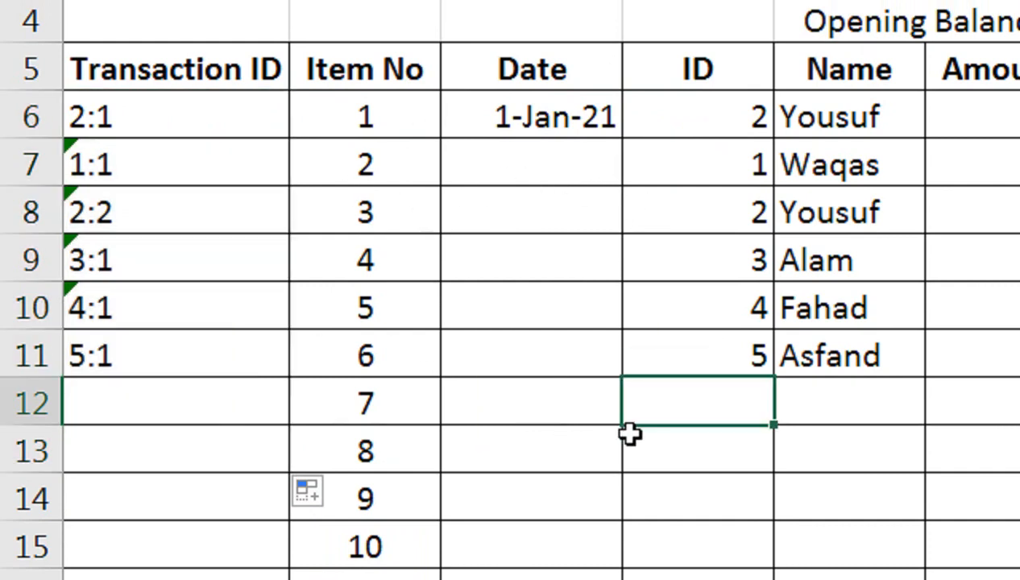
pyautogui.write('2')
pyautogui.press('Tab')
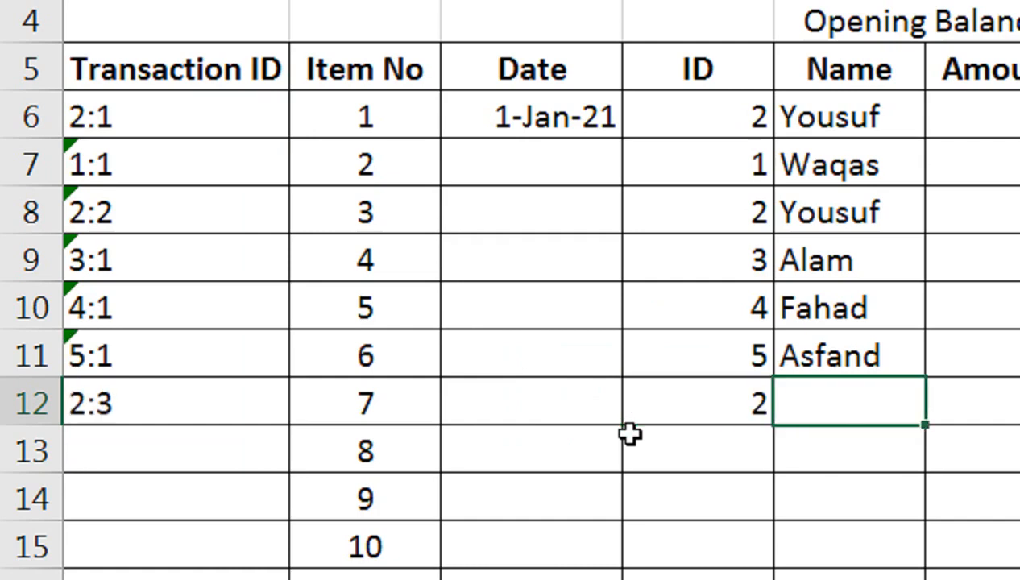
pyautogui.press('Up')
pyautogui.hotkey('shift', 'Down')
pyautogui.hotkey('shift', 'Down')
pyautogui.hotkey('shift', 'Down')
pyautogui.hotkey('shift', 'Down')
pyautogui.hotkey('shift', 'Down')
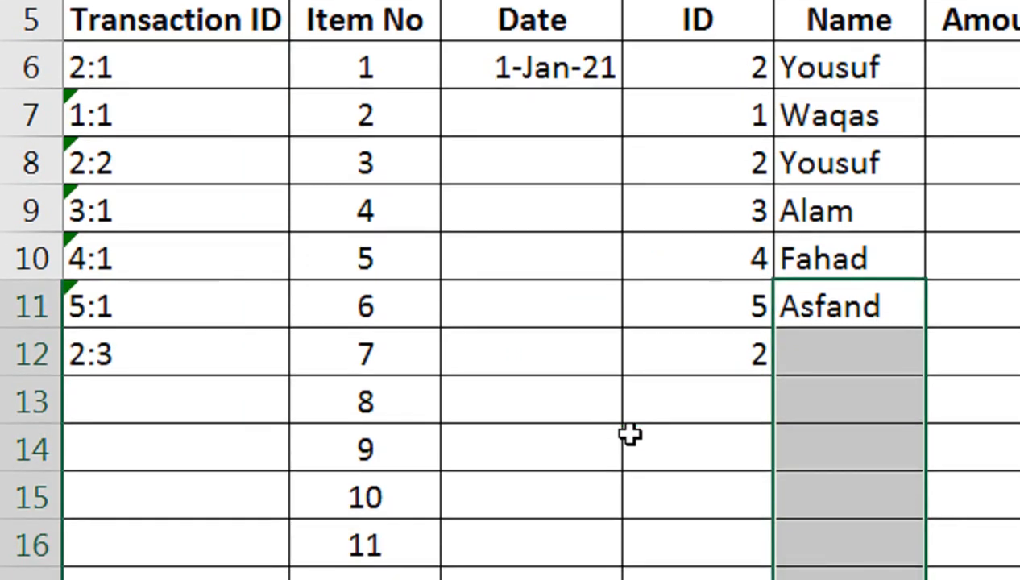
pyautogui.hotkey('shift', 'Up')
pyautogui.hotkey('shift', 'Up')
pyautogui.hotkey('shift', 'Up')
pyautogui.hotkey('shift', 'Up')
pyautogui.hotkey('shift', 'Up')
pyautogui.press('Down')
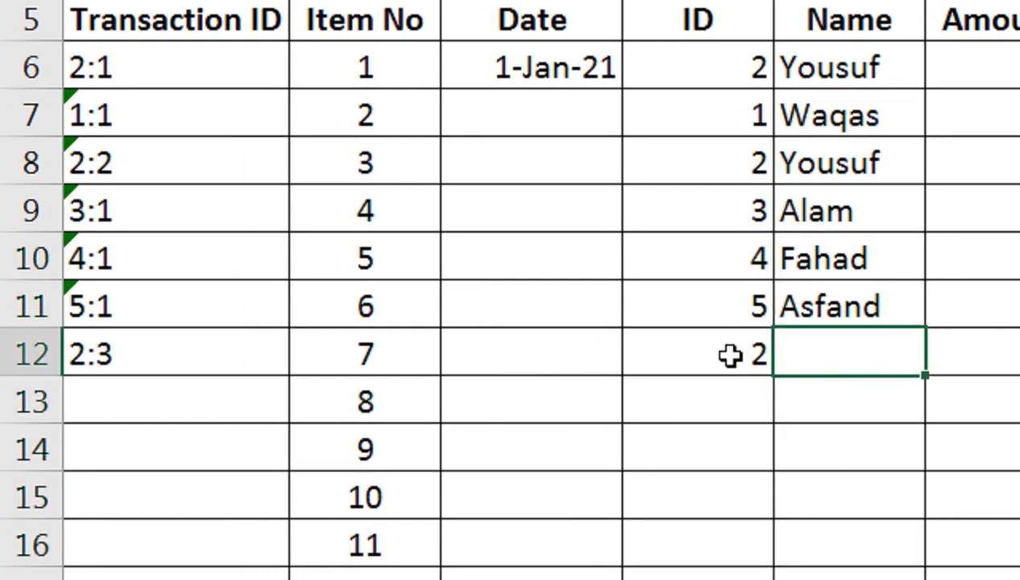
# Make the Sheet2 lookup range A5:B13 absolute in the E6 name formula and fill it down to E14.
pyautogui.write('=IFERROR(VLOOKUP(')
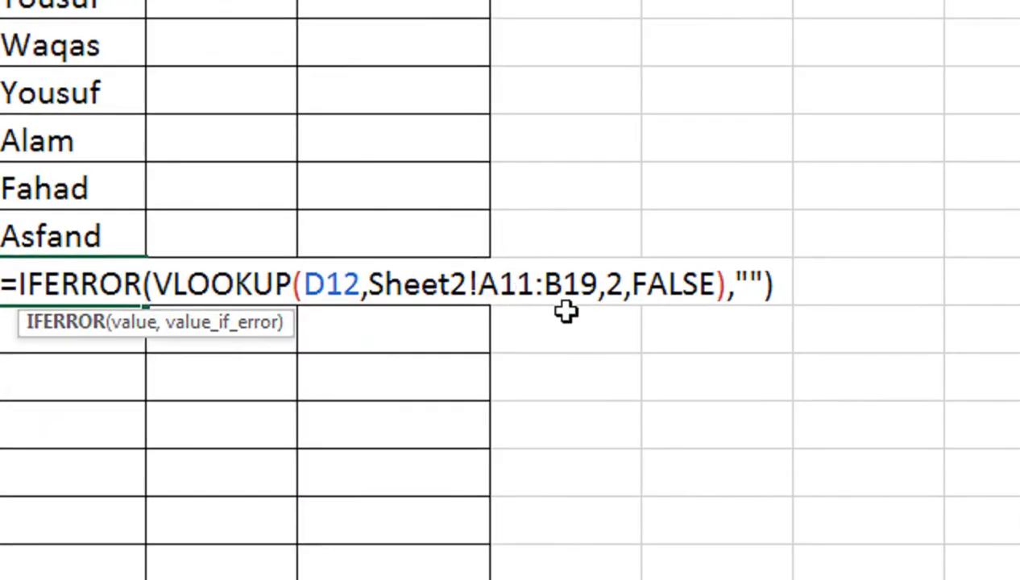
pyautogui.press('Return')
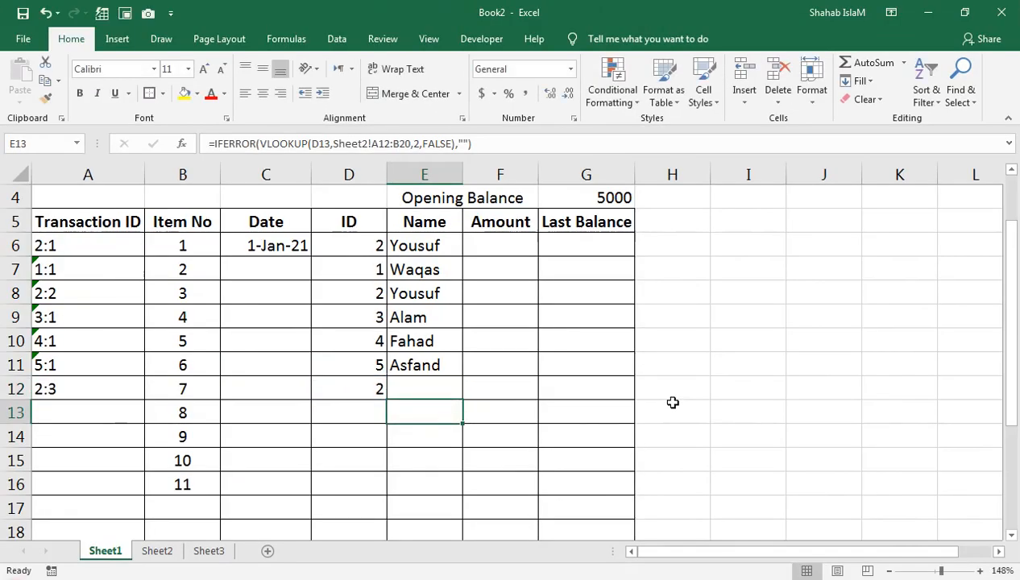
pyautogui.click(400, 248)
pyautogui.doubleClick(412, 246)
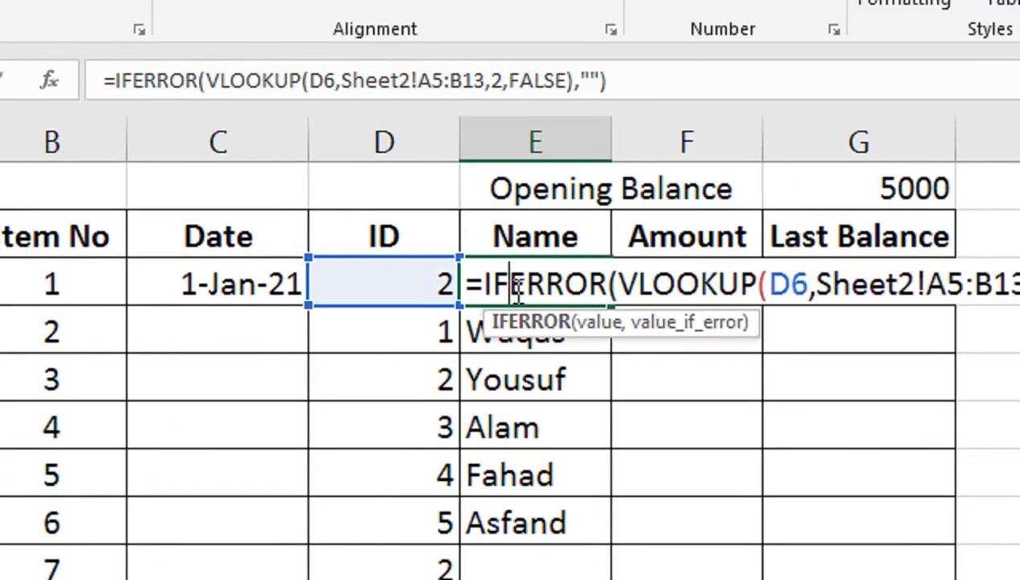
pyautogui.moveTo(835, 284); pyautogui.dragTo(740, 286)
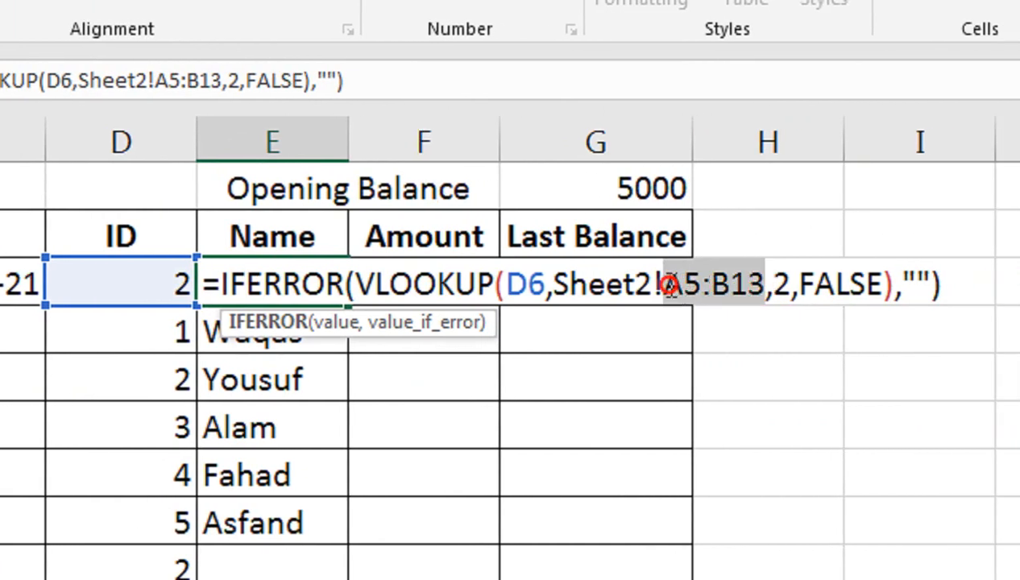
pyautogui.press('Return')
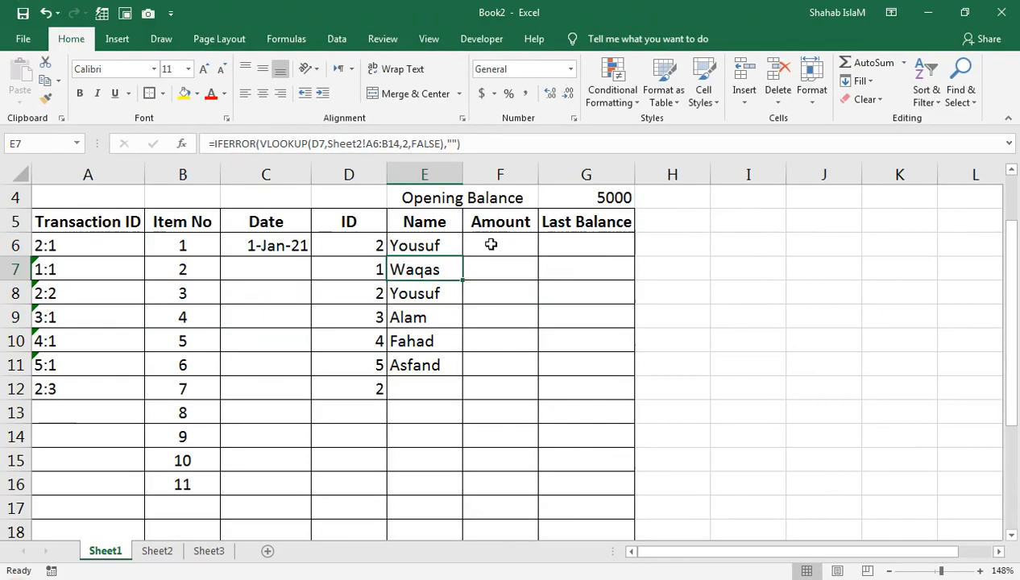
pyautogui.click(452, 244)
pyautogui.moveTo(462, 257); pyautogui.dragTo(500, 438)
pyautogui.scroll(3, 489, 421)
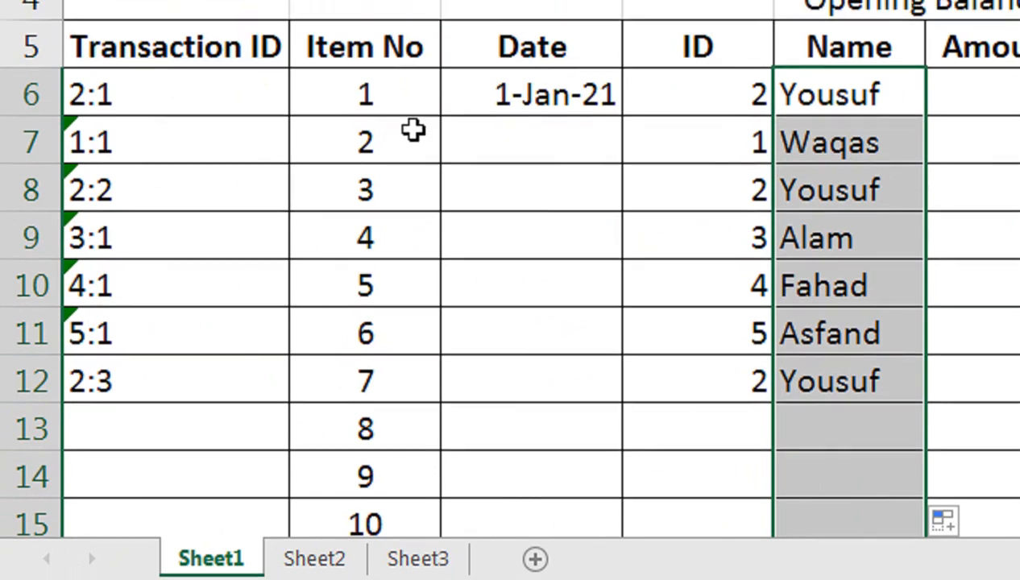
# Fill the date series from C6 down to C14 and centre the ID column.
pyautogui.click(577, 91)
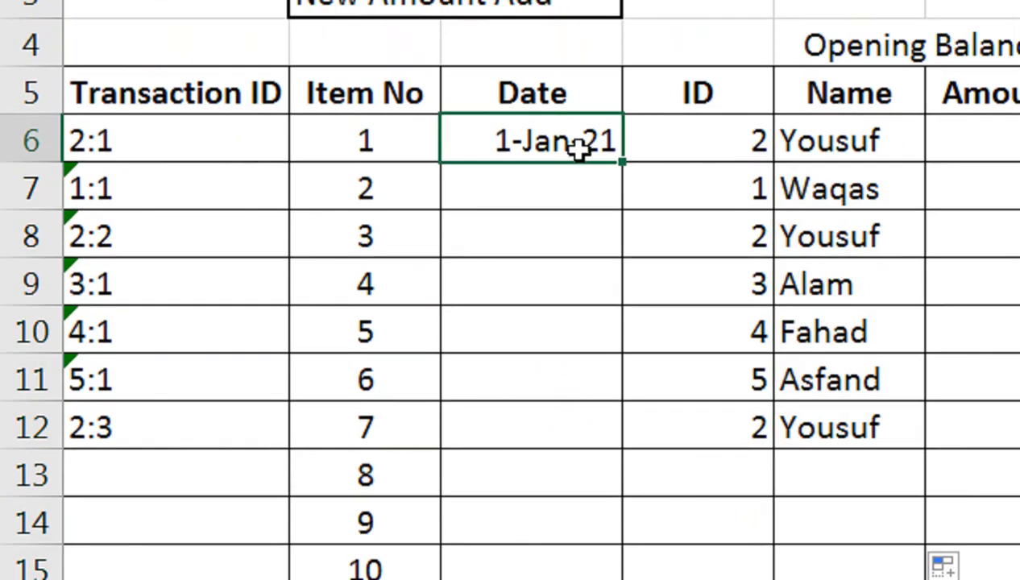
pyautogui.moveTo(627, 166); pyautogui.dragTo(610, 467)
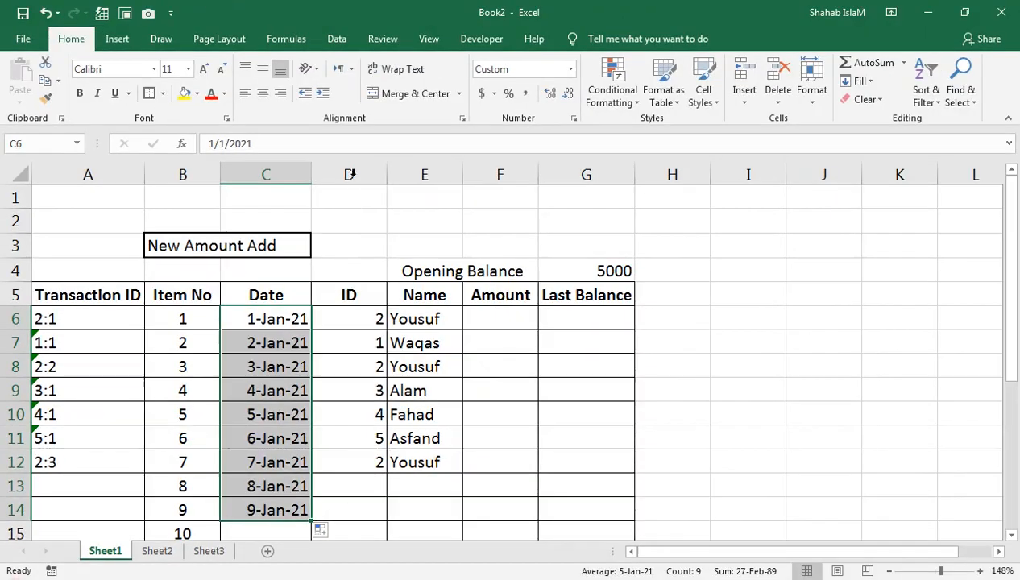
pyautogui.click(349, 175)
pyautogui.click(262, 95)
pyautogui.click(419, 325)
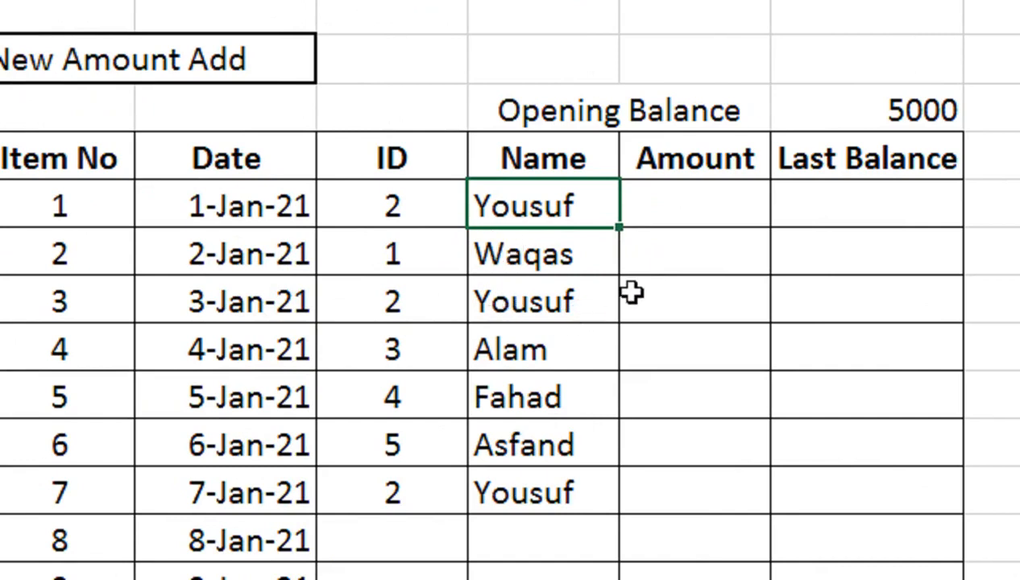
# Enter the amounts 1500, 1600, 2000, 3500, 4500, 5000 and 6000 in F6 to F12.
pyautogui.click(670, 212)
pyautogui.write('15')
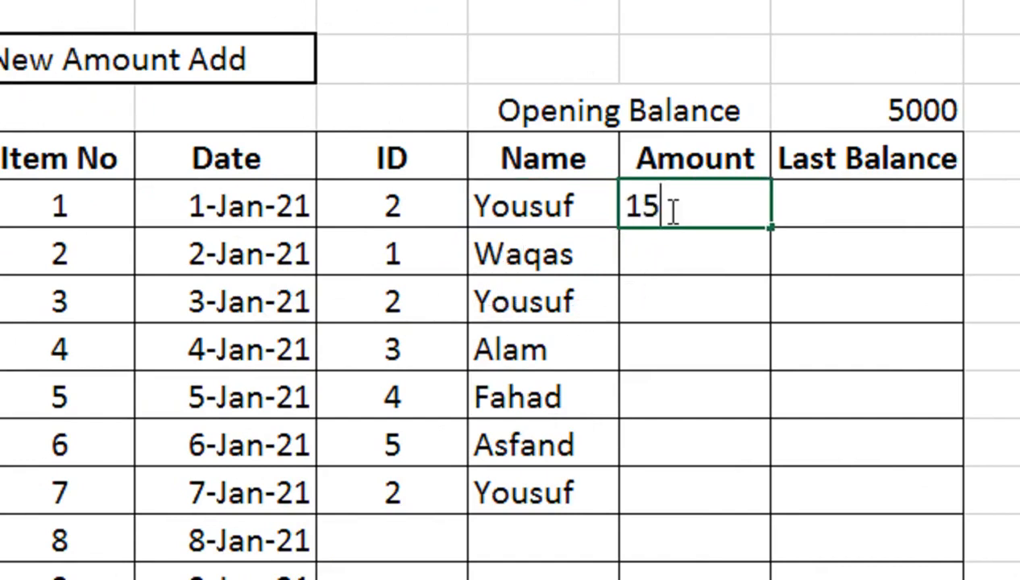
pyautogui.write('00')
pyautogui.press('Return')
pyautogui.write('1600')
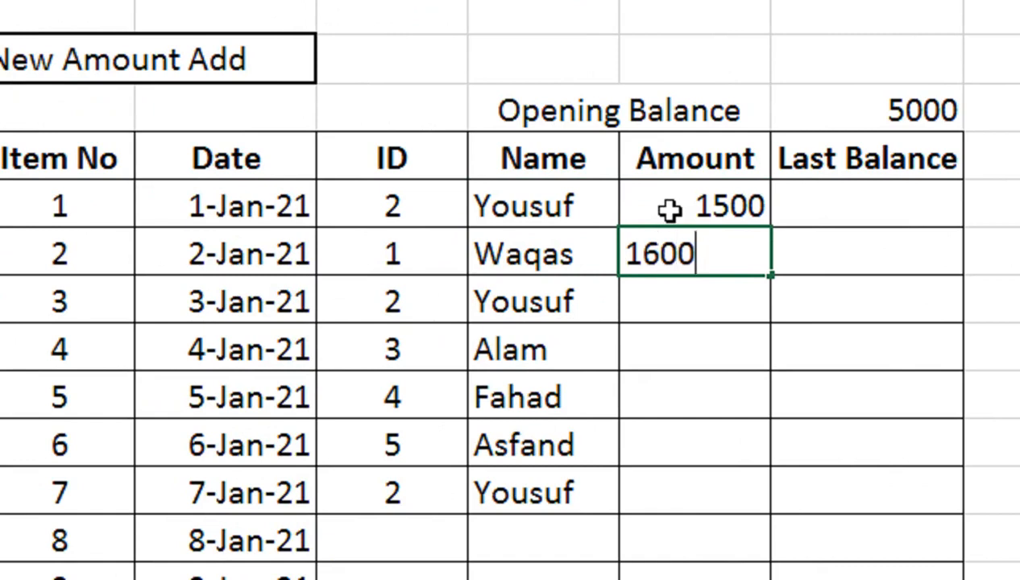
pyautogui.press('Return')
pyautogui.write('2000')
pyautogui.press('Return')
pyautogui.write('3500')
pyautogui.press('Return')
pyautogui.write('4500')
pyautogui.press('Return')
pyautogui.write('5000')
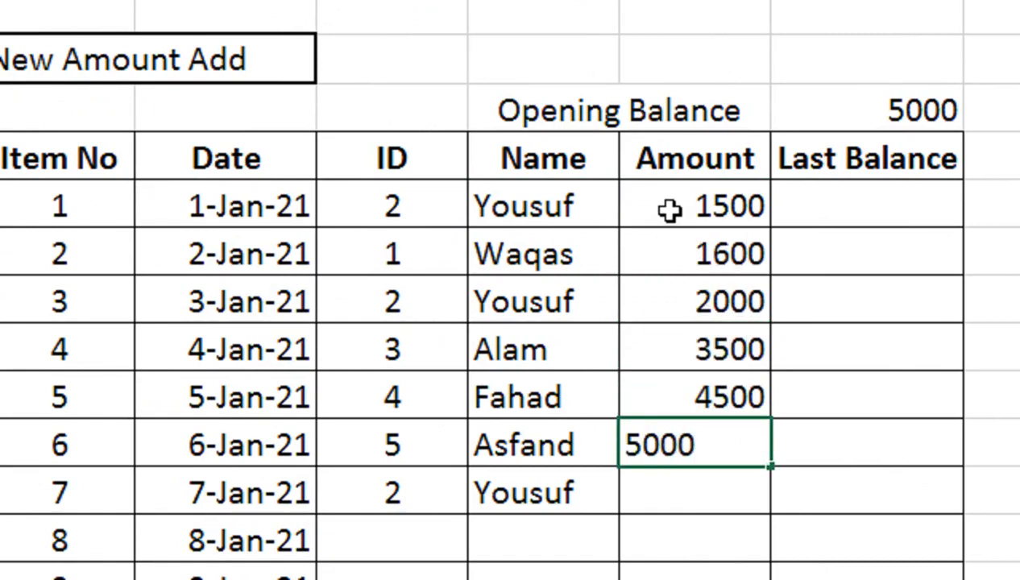
pyautogui.press('Return')
pyautogui.write('6000')
pyautogui.press('Return')
# Calculate the first last balance in G6 as the opening balance plus the amount, =G4+F6.
pyautogui.click(765, 253)
pyautogui.click(757, 218)
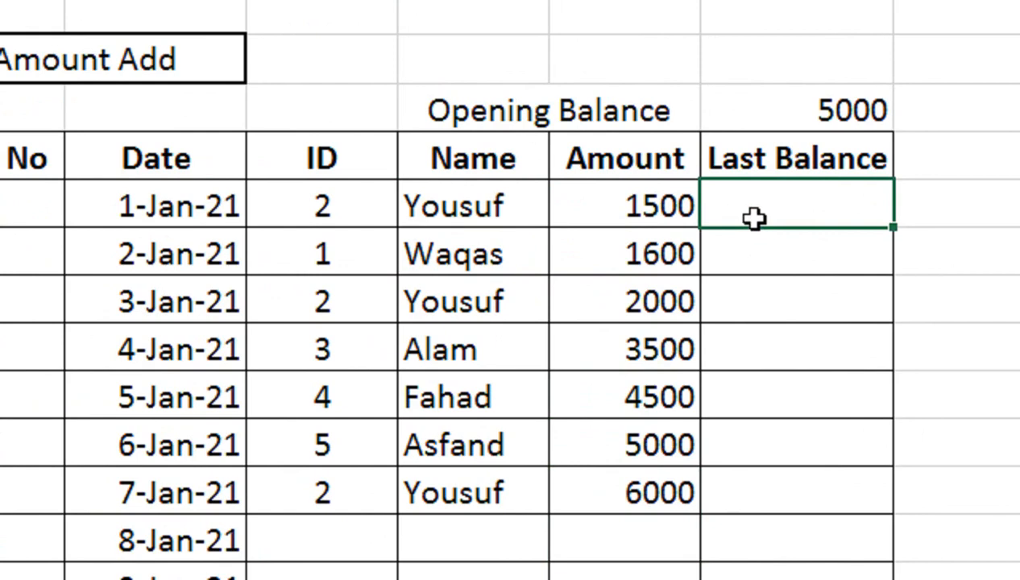
pyautogui.write('=')
pyautogui.click(787, 109)
pyautogui.write('+')
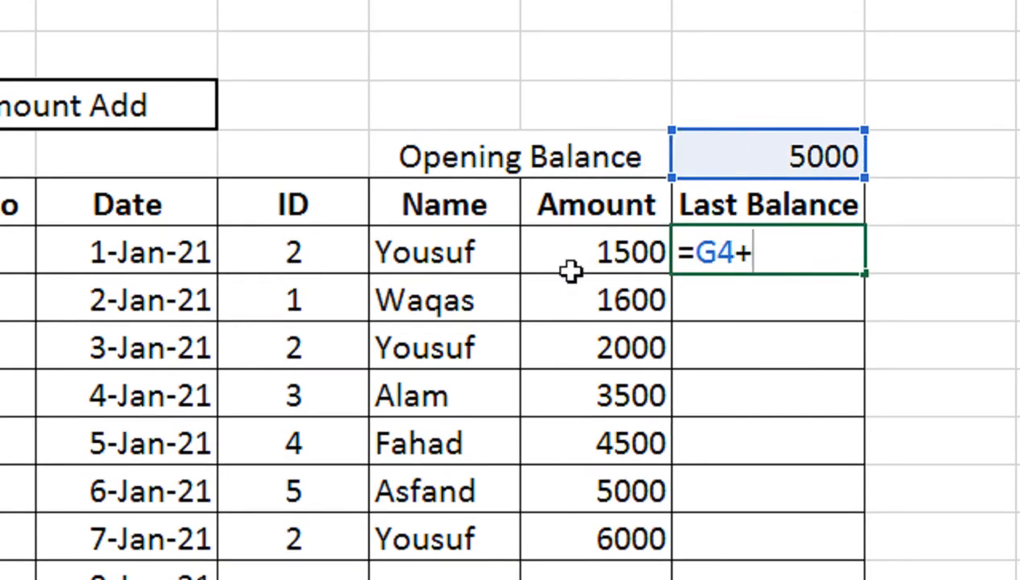
pyautogui.click(609, 254)
pyautogui.press('Return')
pyautogui.click(712, 237)
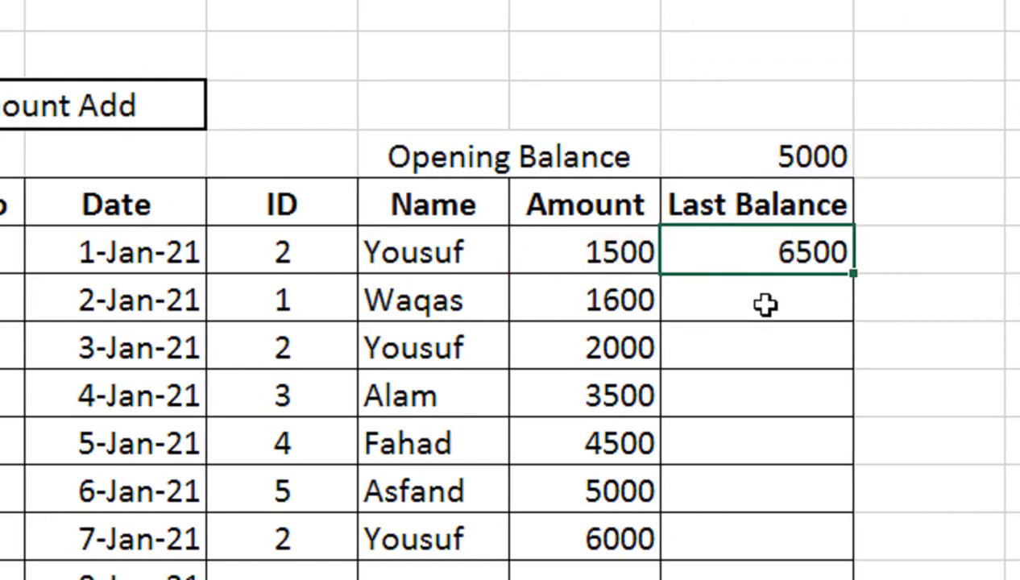
# Enter the running balance formula =G6+F7 in G7 and fill it down to G19.
pyautogui.click(775, 303)
pyautogui.write('=')
pyautogui.click(683, 253)
pyautogui.write('+')
pyautogui.click(612, 299)
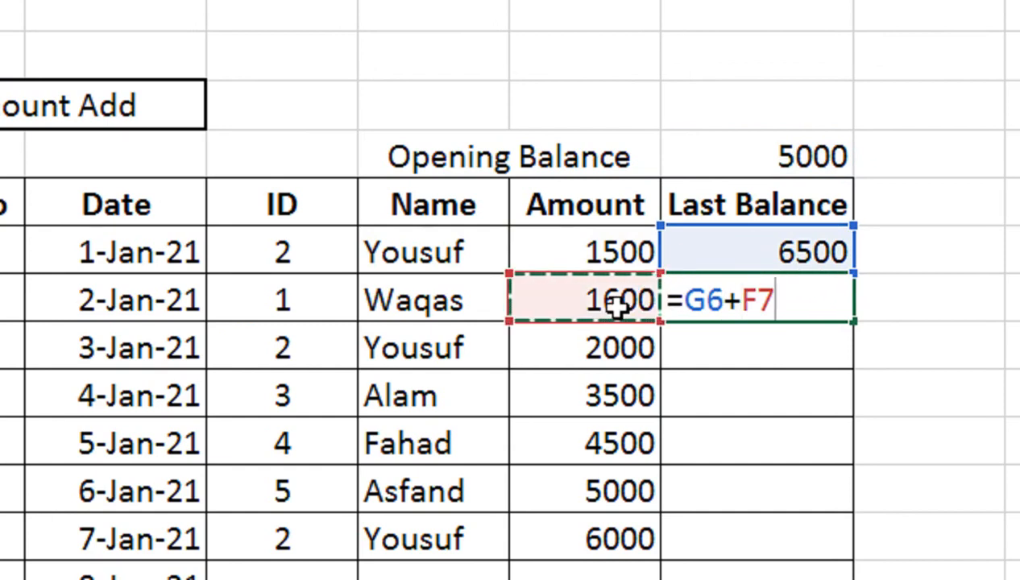
pyautogui.press('Return')
pyautogui.click(672, 294)
pyautogui.moveTo(852, 322); pyautogui.dragTo(815, 579)
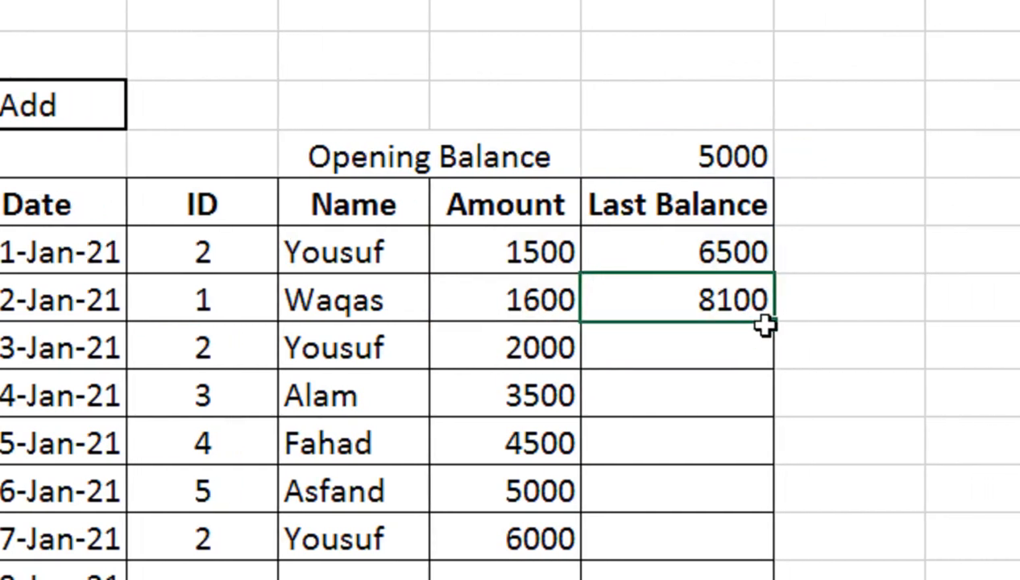
pyautogui.moveTo(728, 496); pyautogui.dragTo(697, 453)
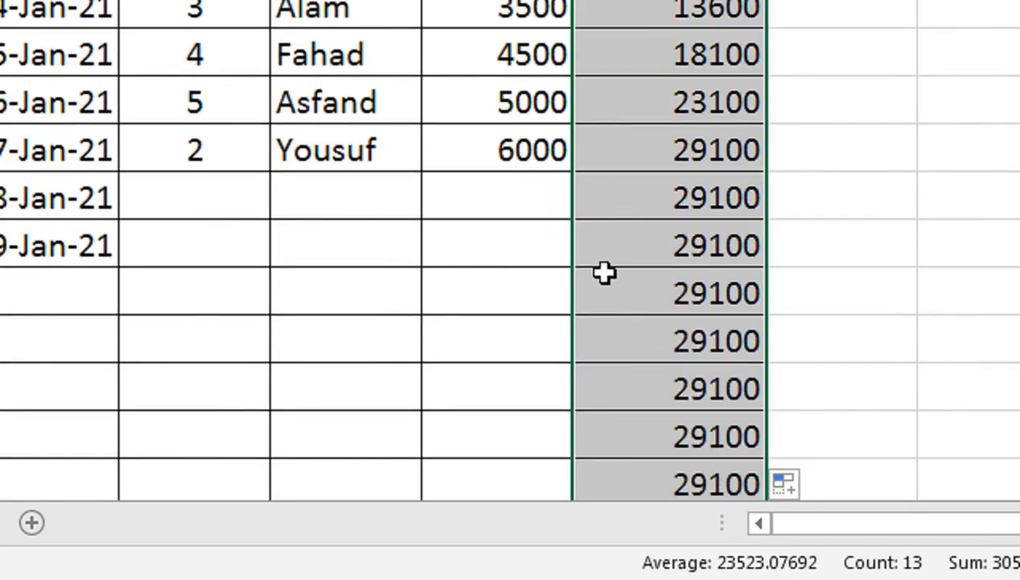
# Add a transaction in row 13 with ID 1 and amount 8000.
pyautogui.click(182, 202)
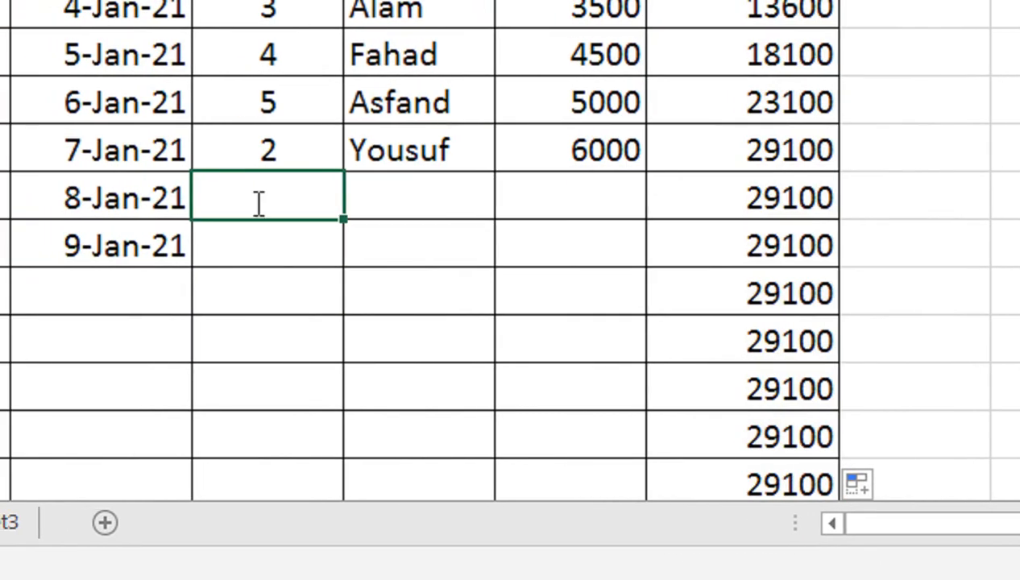
pyautogui.write('1')
pyautogui.press('Tab')
pyautogui.write('Waqas')
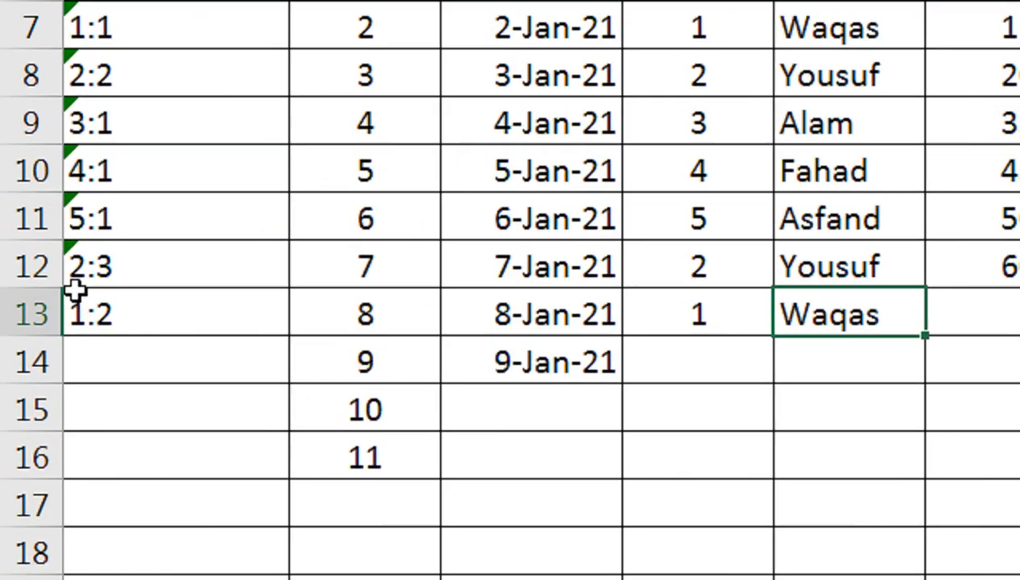
pyautogui.click(974, 319)
pyautogui.write('8000')
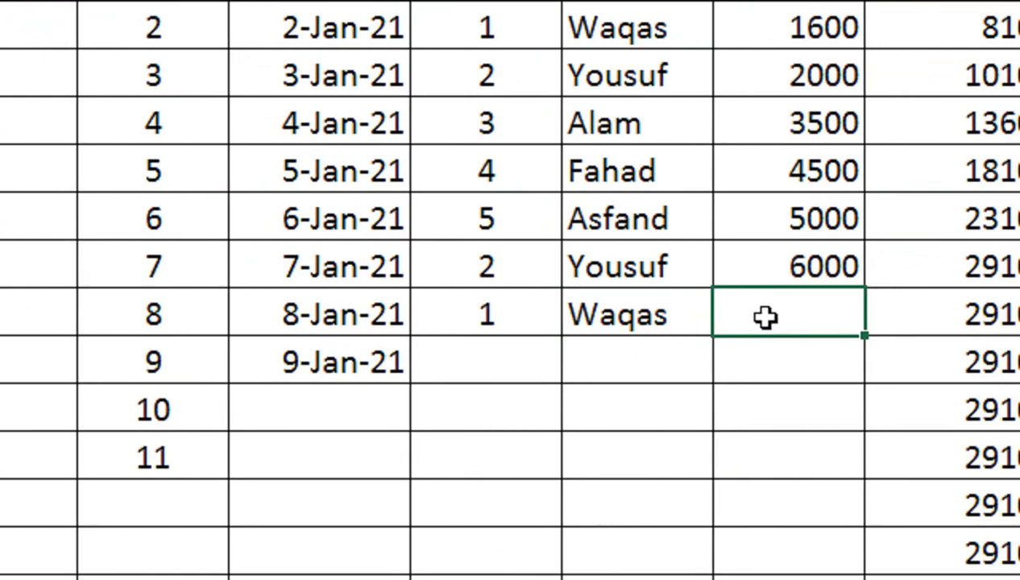
pyautogui.press('Tab')
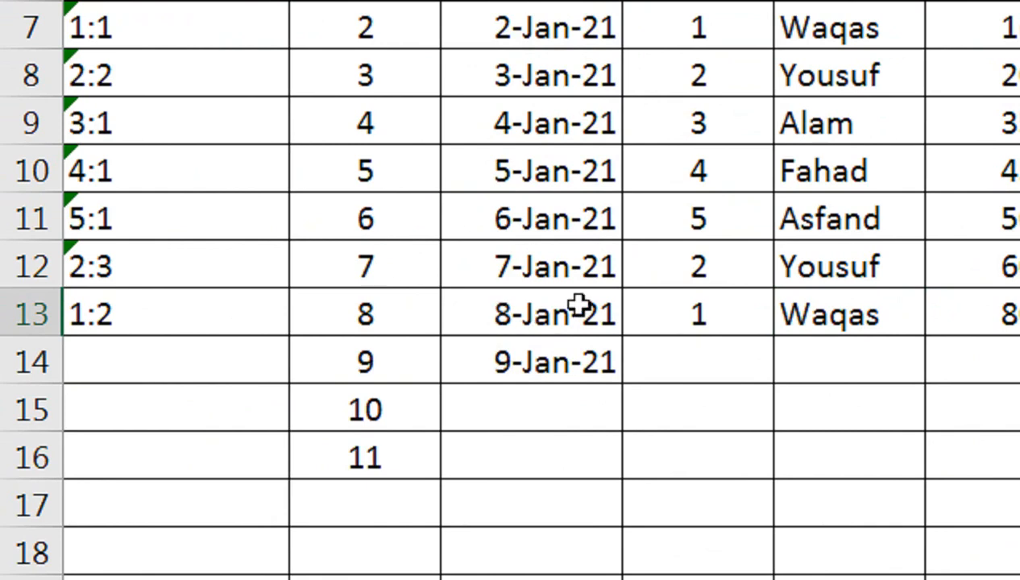
# Enter ID 1 in D14 and fill the transaction ID formula from A13 down to A17.
pyautogui.click(667, 357)
pyautogui.write('1')
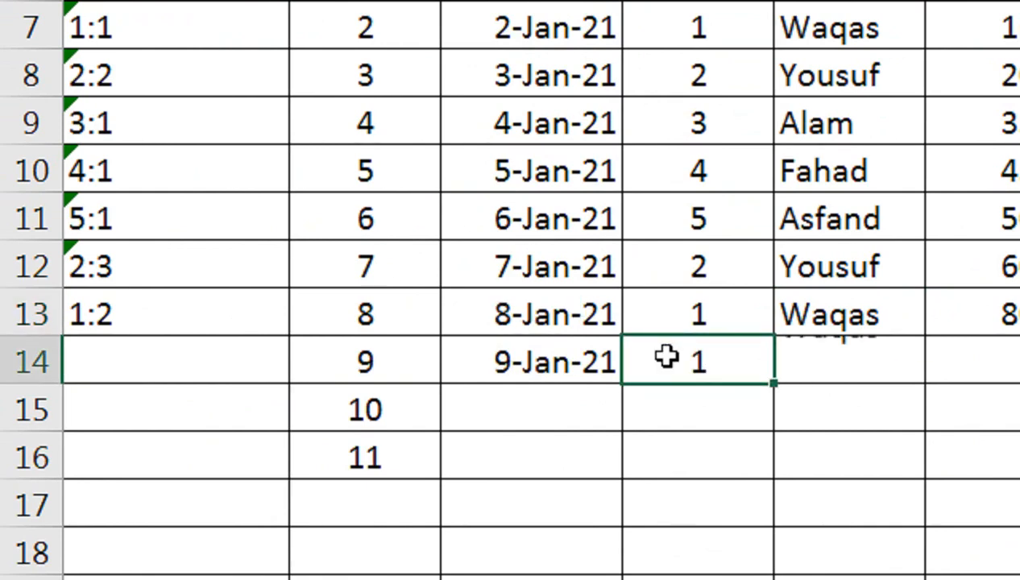
pyautogui.press('Return')
pyautogui.click(260, 357)
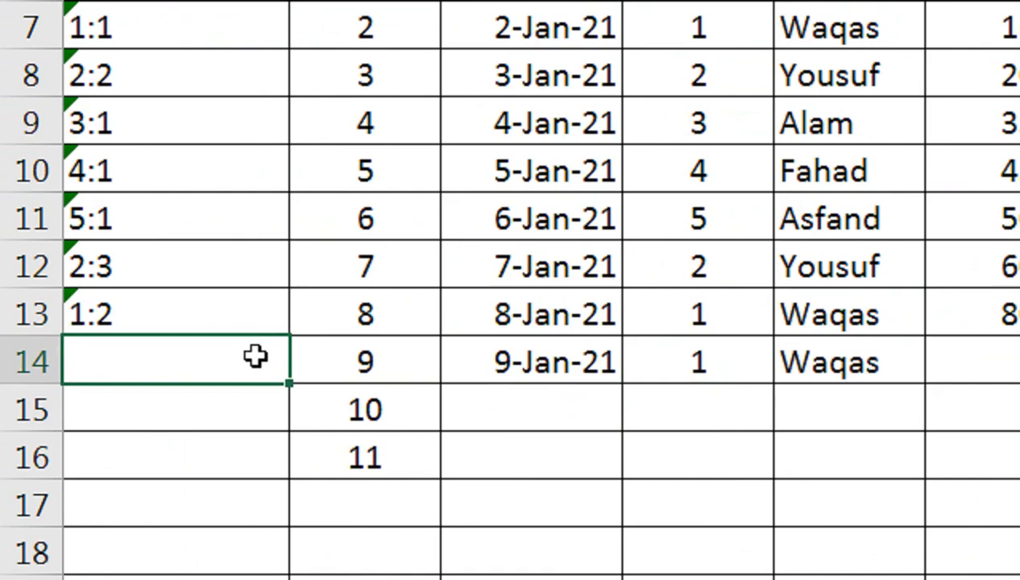
pyautogui.click(249, 321)
pyautogui.moveTo(289, 337); pyautogui.dragTo(289, 525)
pyautogui.click(125, 359)
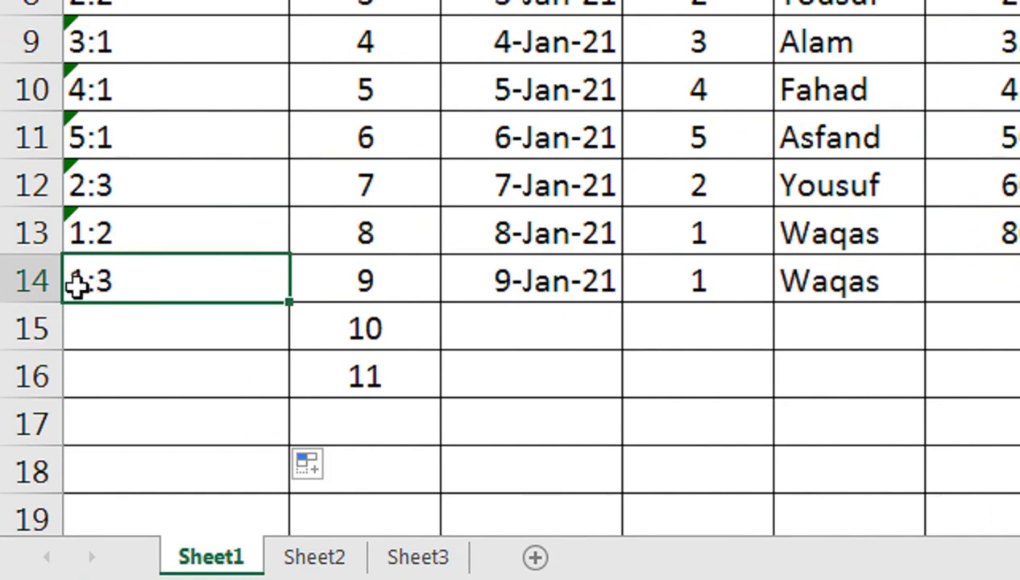
# Enter the amount 5000 in F14 and ID 1 in D15.
pyautogui.click(895, 271)
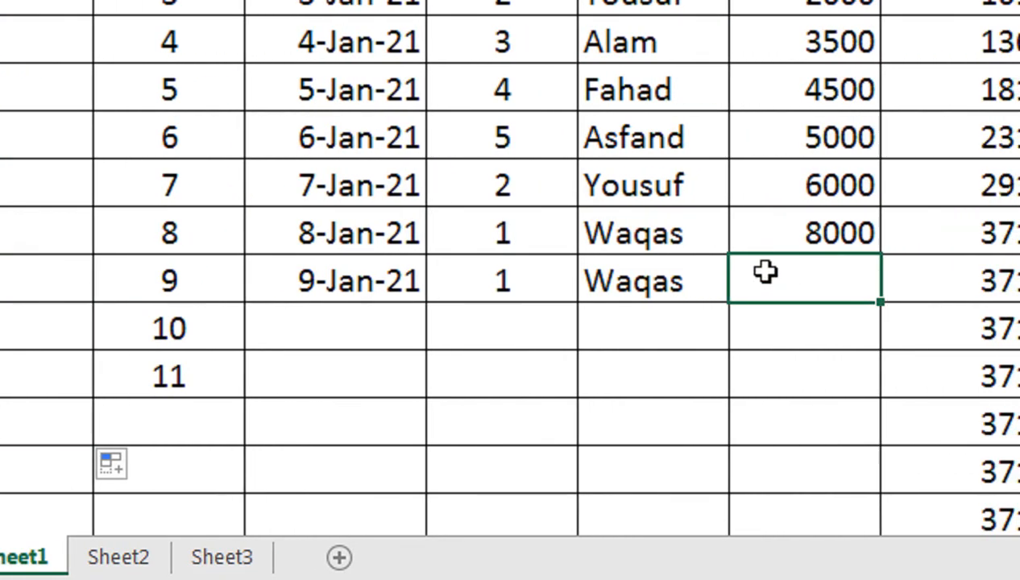
pyautogui.write('5000')
pyautogui.press('Return')
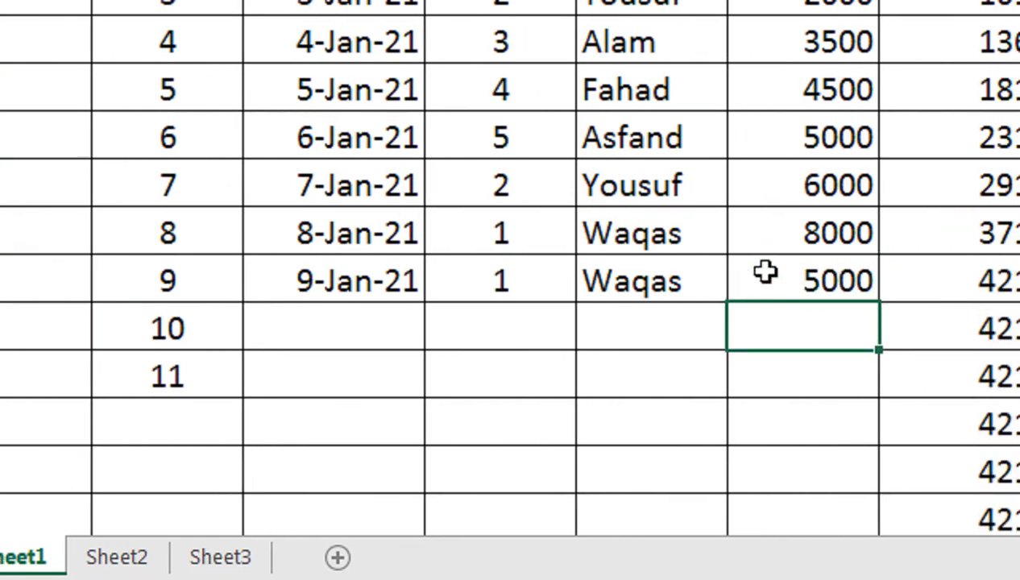
pyautogui.click(390, 320)
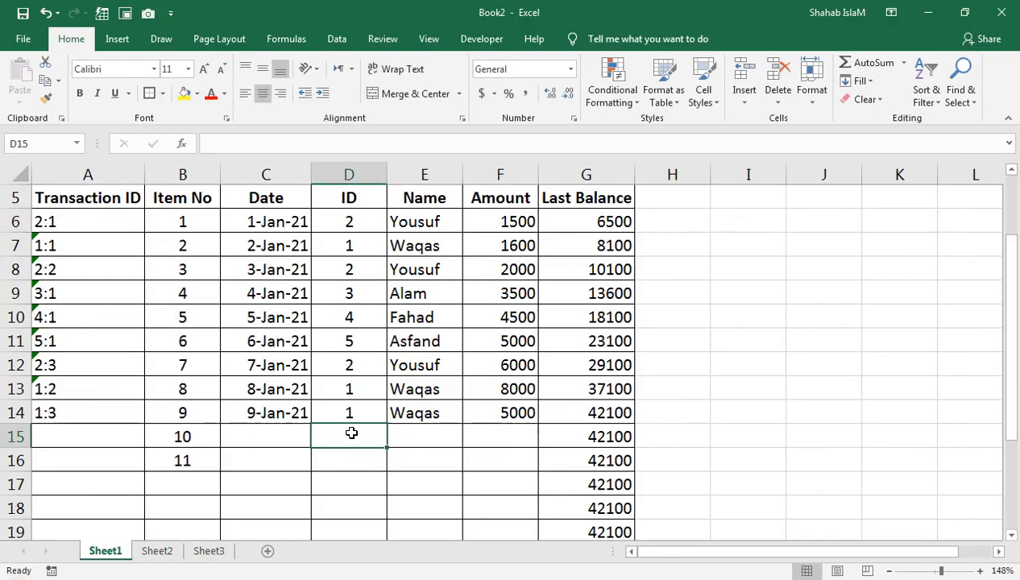
pyautogui.write('1')
pyautogui.press('Return')
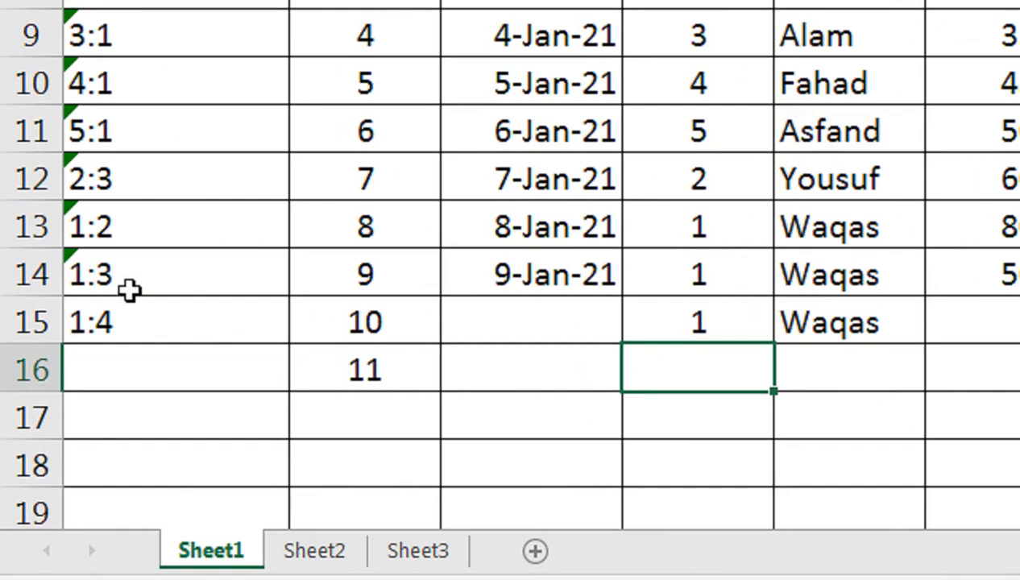
# Extend the date series below C14 and the item numbers below B16.
pyautogui.click(576, 336)
pyautogui.click(487, 286)
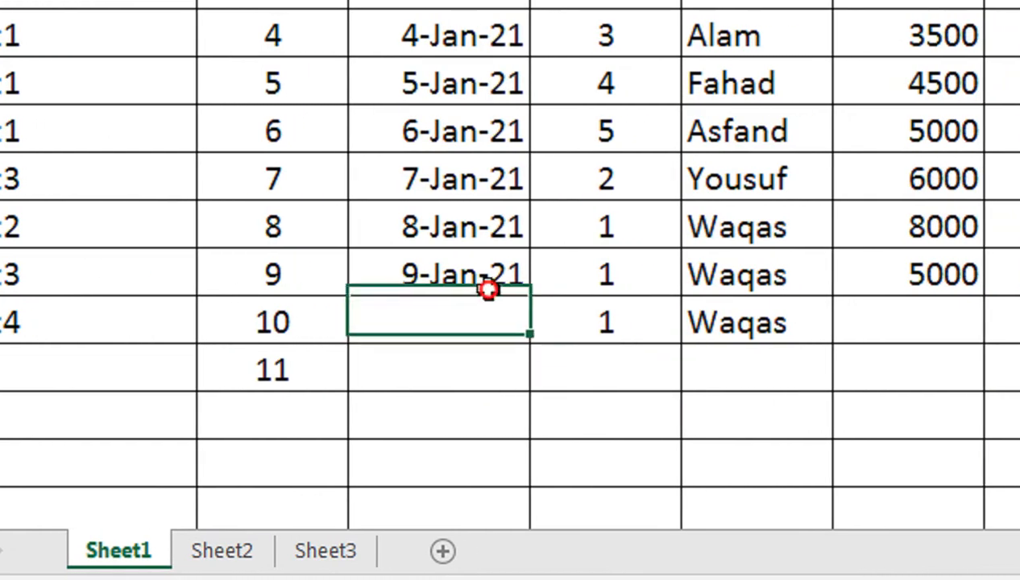
pyautogui.moveTo(535, 298); pyautogui.dragTo(535, 348)
pyautogui.click(291, 372)
pyautogui.moveTo(346, 394); pyautogui.dragTo(351, 467)
# Enter the amount 1000 for the transaction in row 15.
pyautogui.click(887, 294)
pyautogui.write('1000')
pyautogui.press('Return')
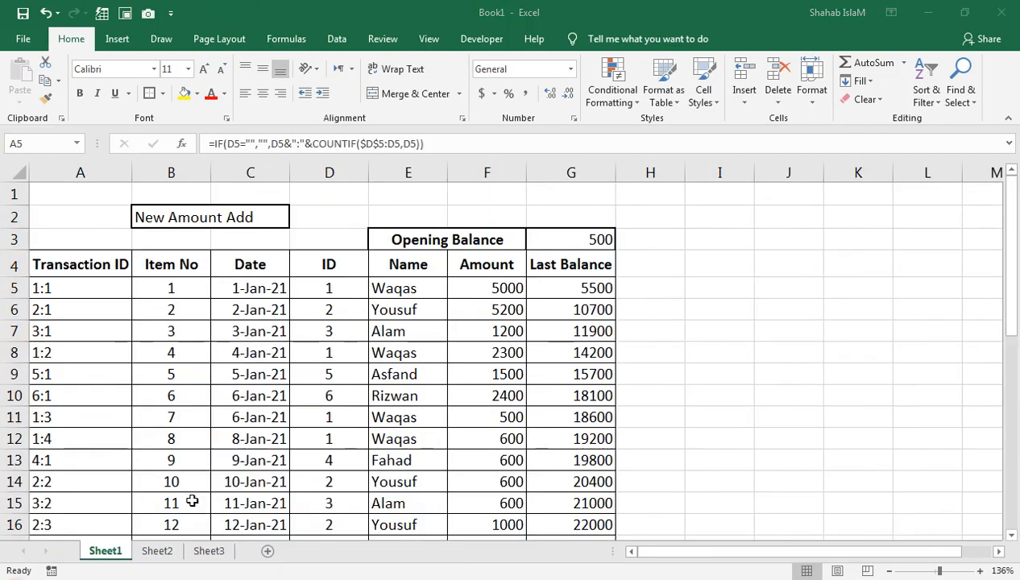
# Open Sheet3 of the Book1 workbook and set the ID in C3 to 2 to list that person's transactions.
pyautogui.click(214, 555)
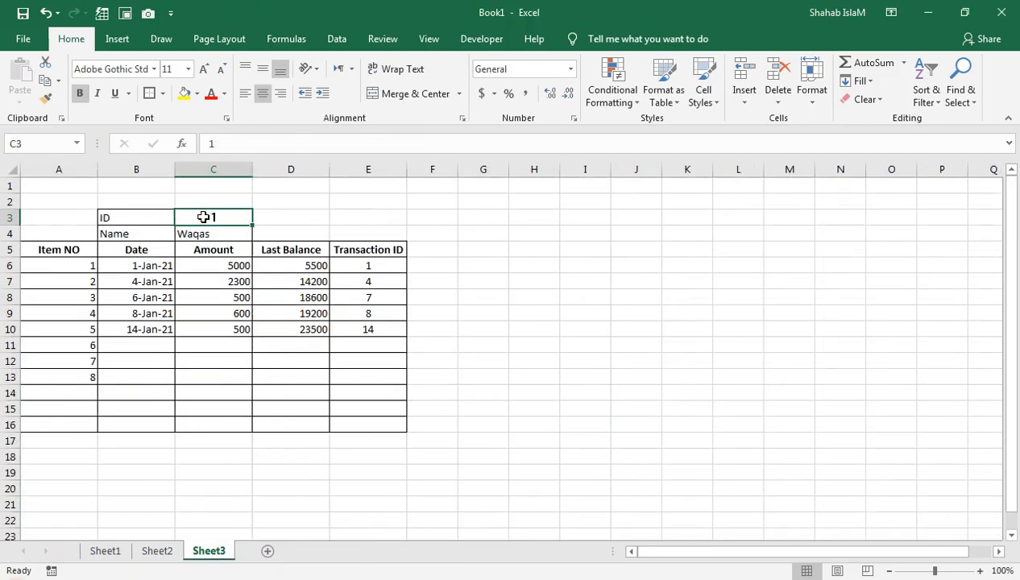
pyautogui.write('2')
pyautogui.press('Return')
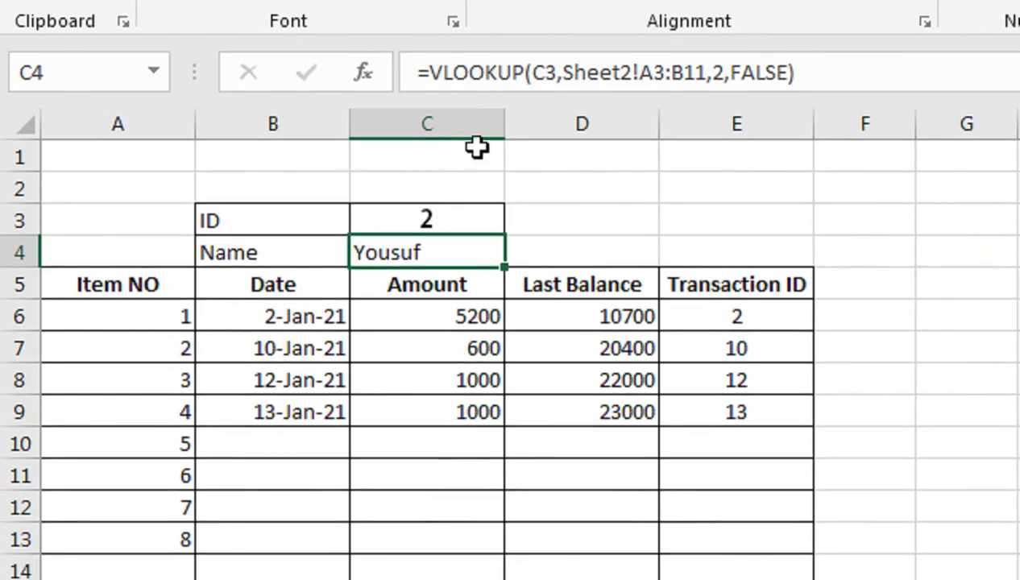
# Copy the report range A3:E16 from Sheet3 of Book1 and paste it at A3 on Sheet3 of Book2.
pyautogui.click(471, 166)
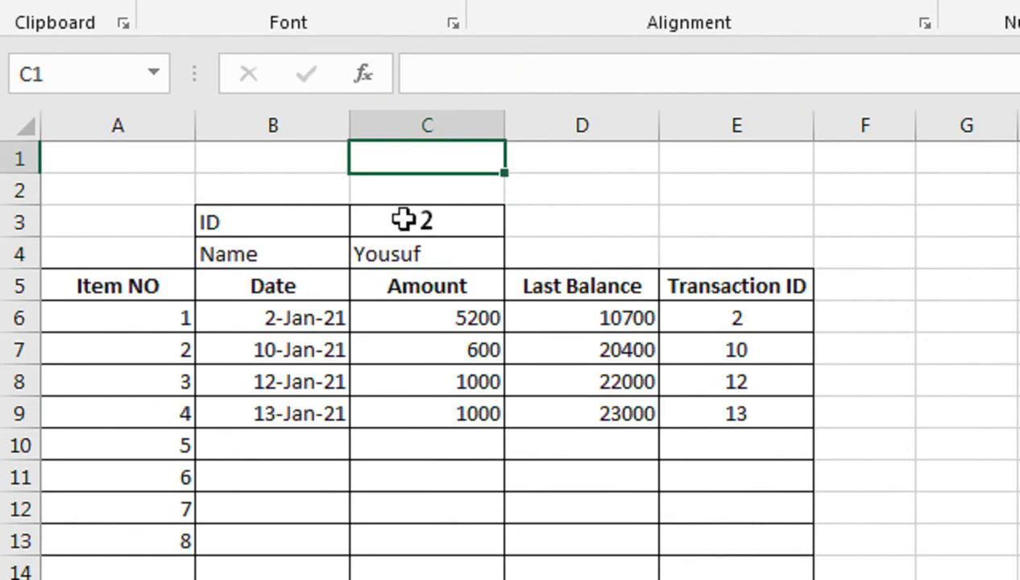
pyautogui.click(664, 225)
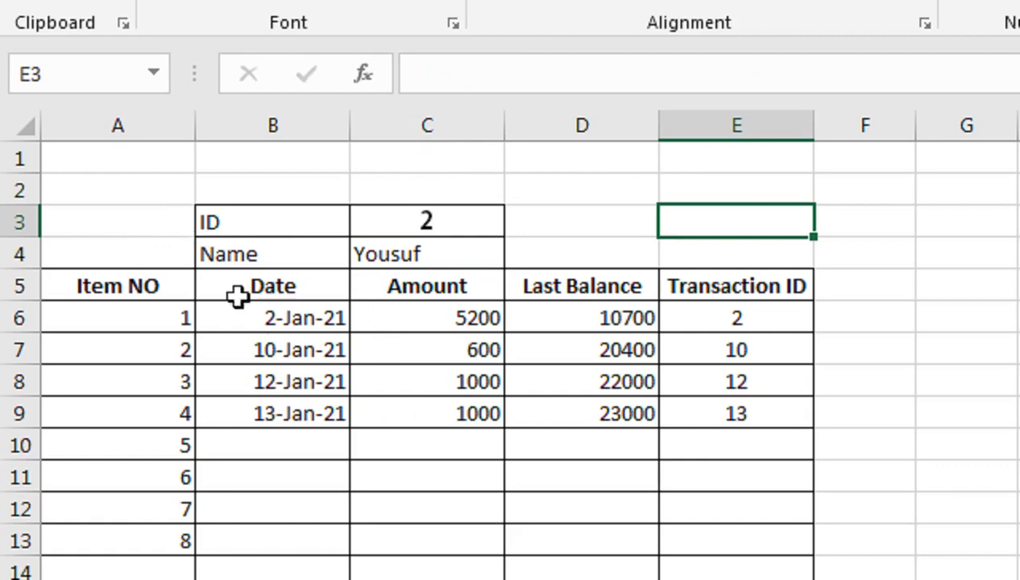
pyautogui.moveTo(169, 223); pyautogui.dragTo(733, 579)
pyautogui.hotkey('ctrl', 'c')
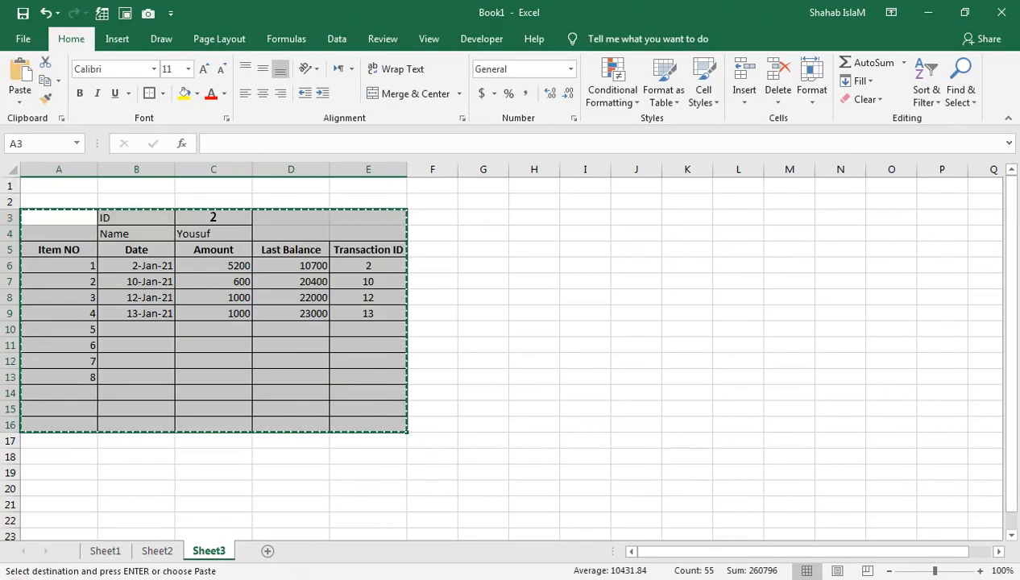
pyautogui.moveTo(286, 575)
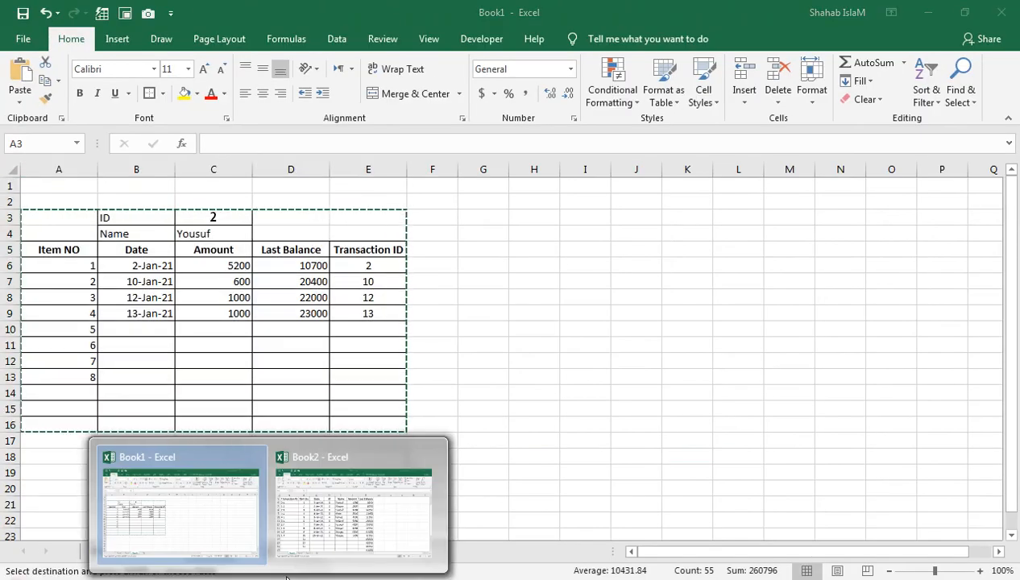
pyautogui.click(303, 505)
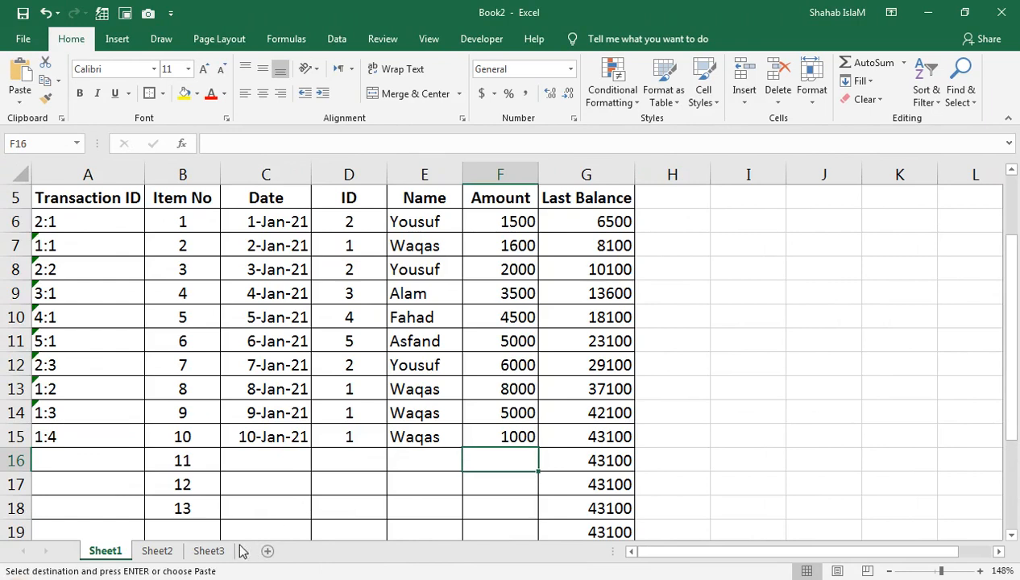
pyautogui.click(211, 551)
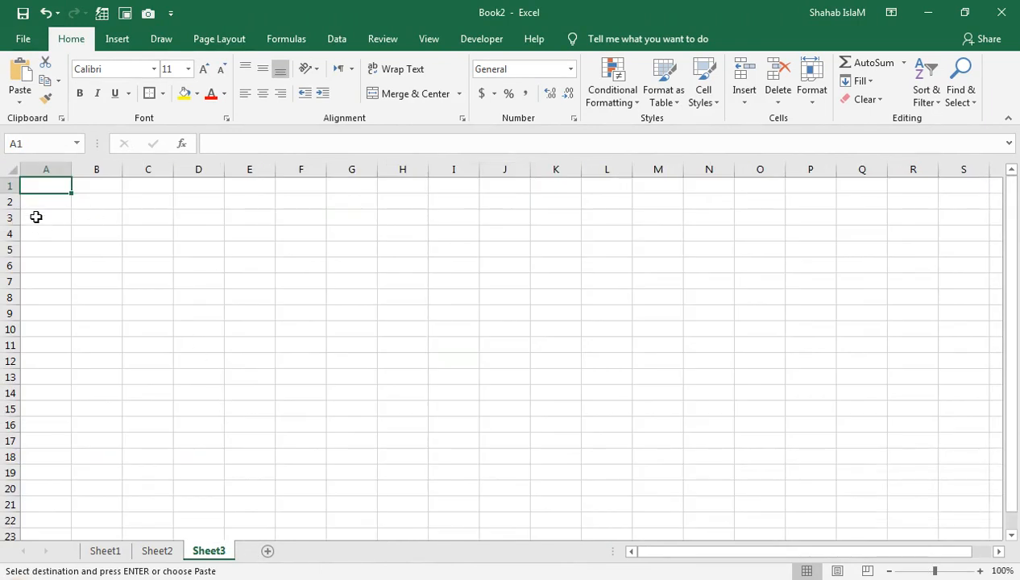
pyautogui.click(46, 219)
pyautogui.hotkey('ctrl', 'v')
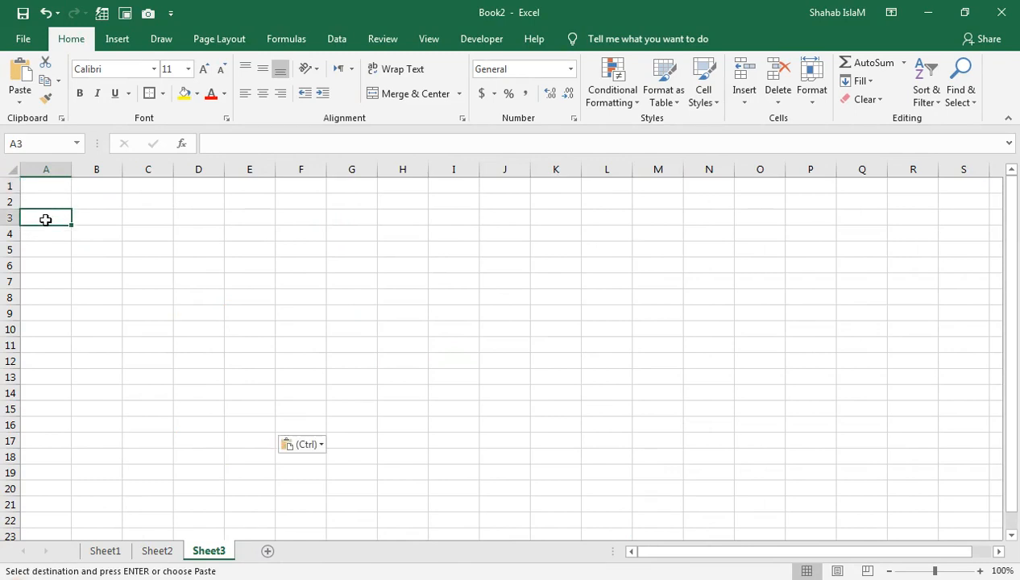
# Paste the source column widths onto the pasted table on Sheet3 using Paste Special.
pyautogui.rightClick(32, 225)
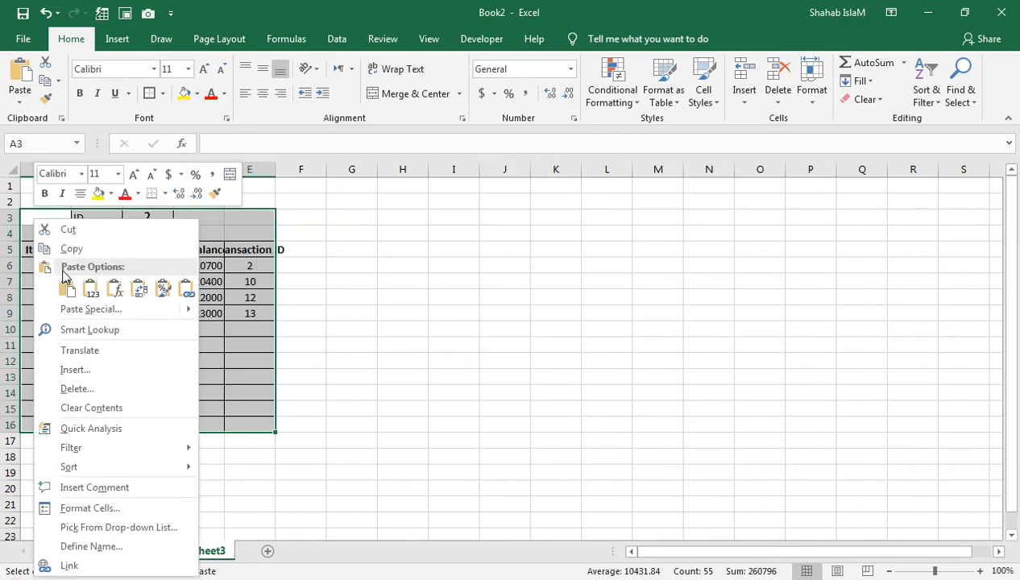
pyautogui.click(73, 311)
pyautogui.click(228, 252)
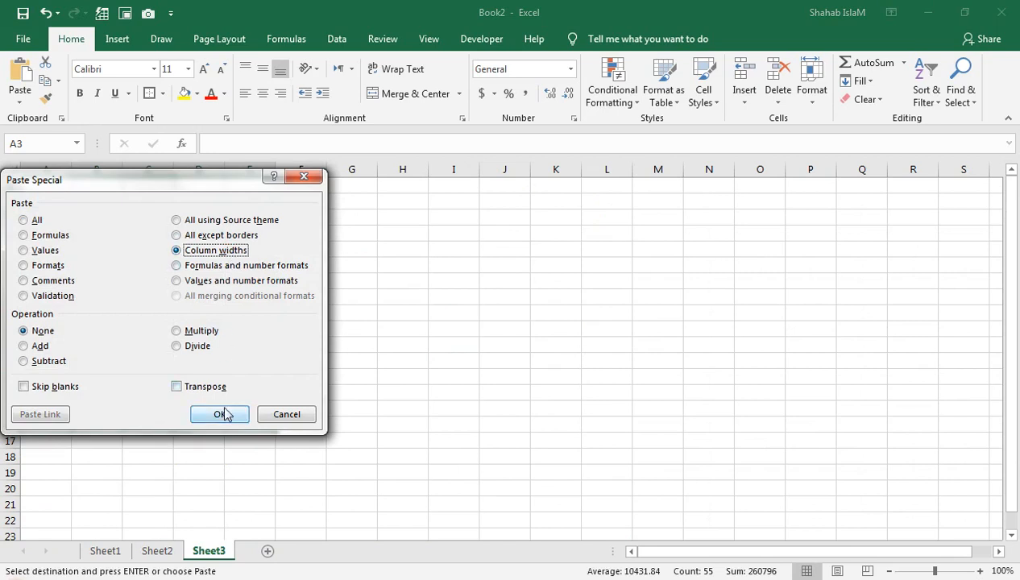
pyautogui.click(234, 417)
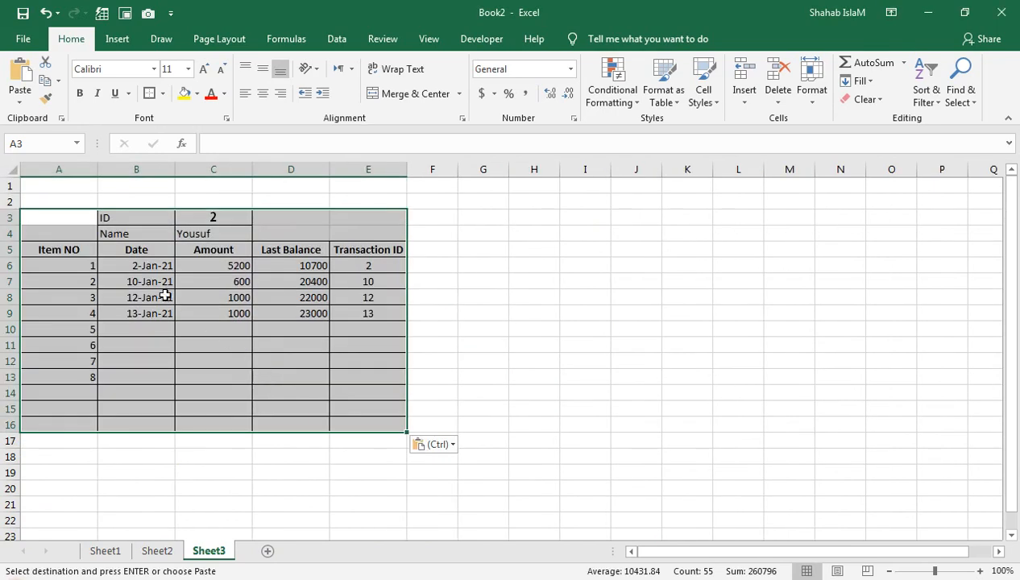
pyautogui.click(134, 269)
# Apply all borders to the table rows A6:E18.
pyautogui.click(87, 262)
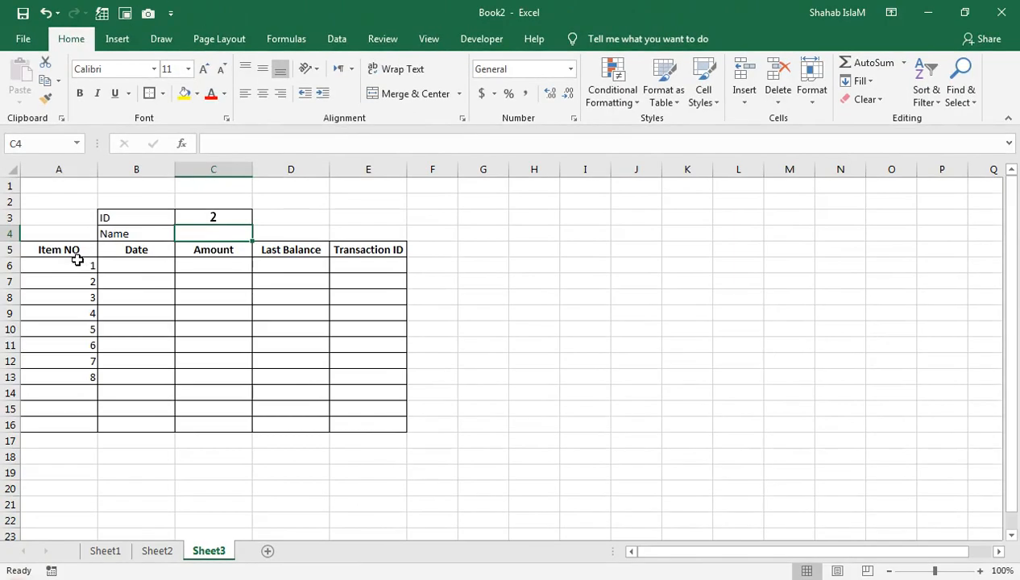
pyautogui.moveTo(75, 264); pyautogui.dragTo(371, 461)
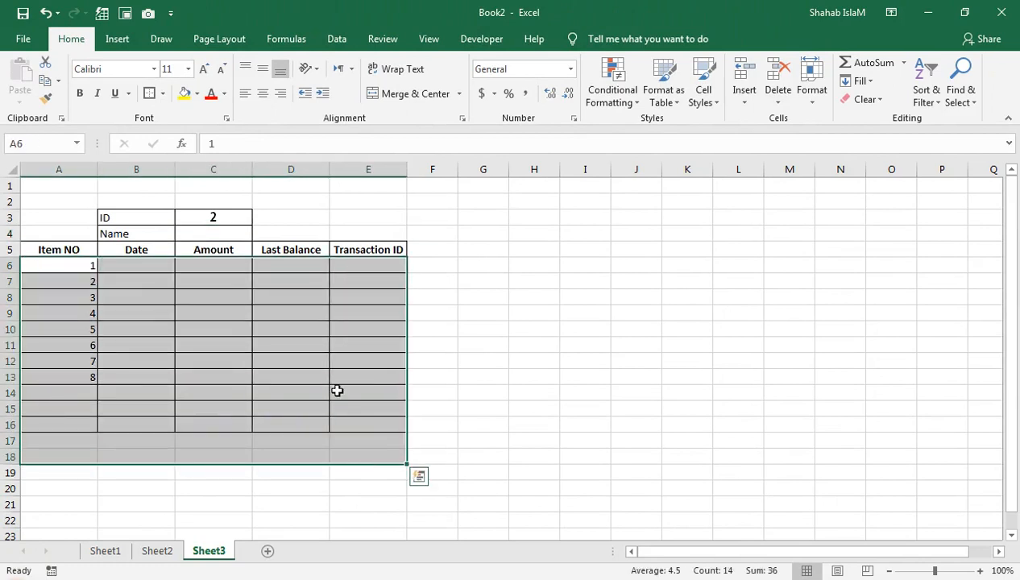
pyautogui.click(164, 93)
pyautogui.click(195, 229)
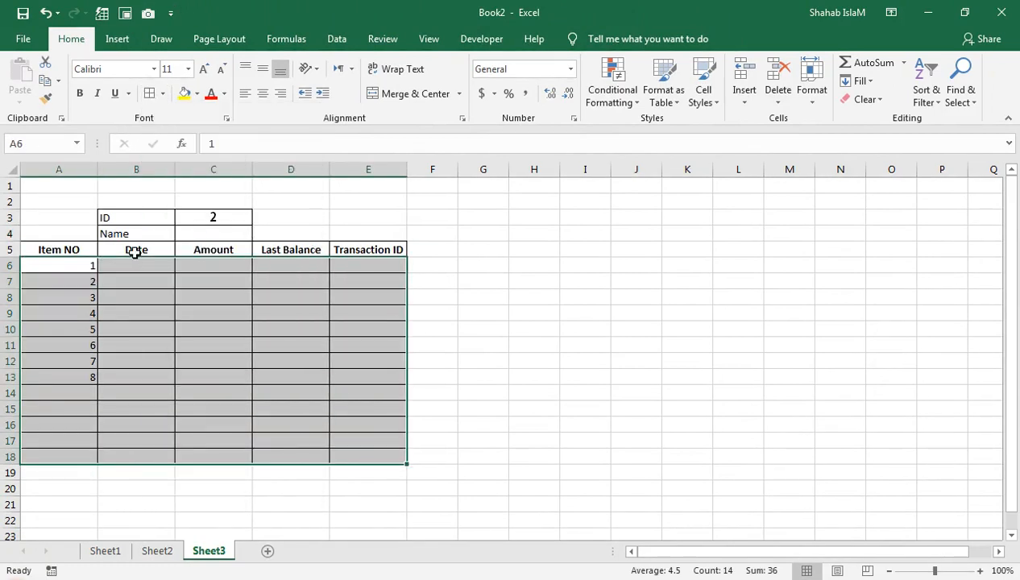
# Center the contents of column A, including the item numbers.
pyautogui.click(75, 176)
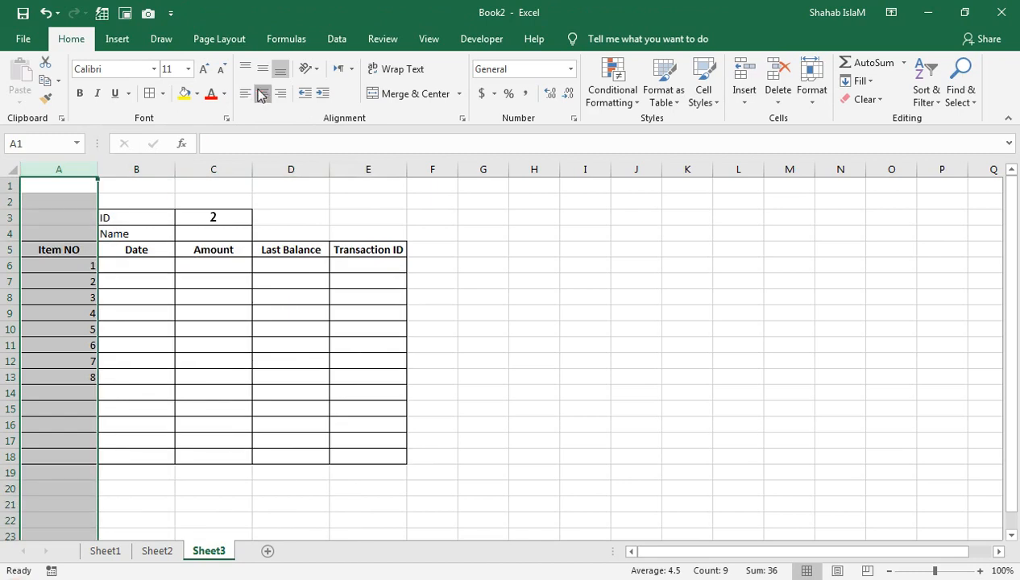
pyautogui.click(263, 94)
pyautogui.click(136, 266)
# Zoom the sheet to the selected table range A2:E18.
pyautogui.moveTo(31, 201)
pyautogui.mouseDown()
pyautogui.moveTo(253, 341)
pyautogui.moveTo(393, 460)
pyautogui.mouseUp()
pyautogui.click(428, 40)
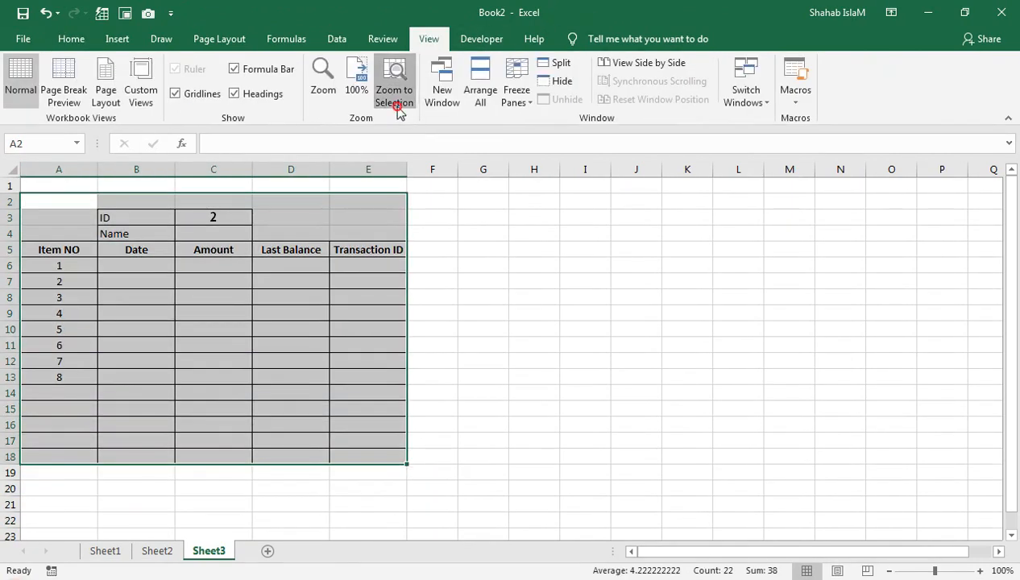
pyautogui.click(394, 93)
pyautogui.click(193, 284)
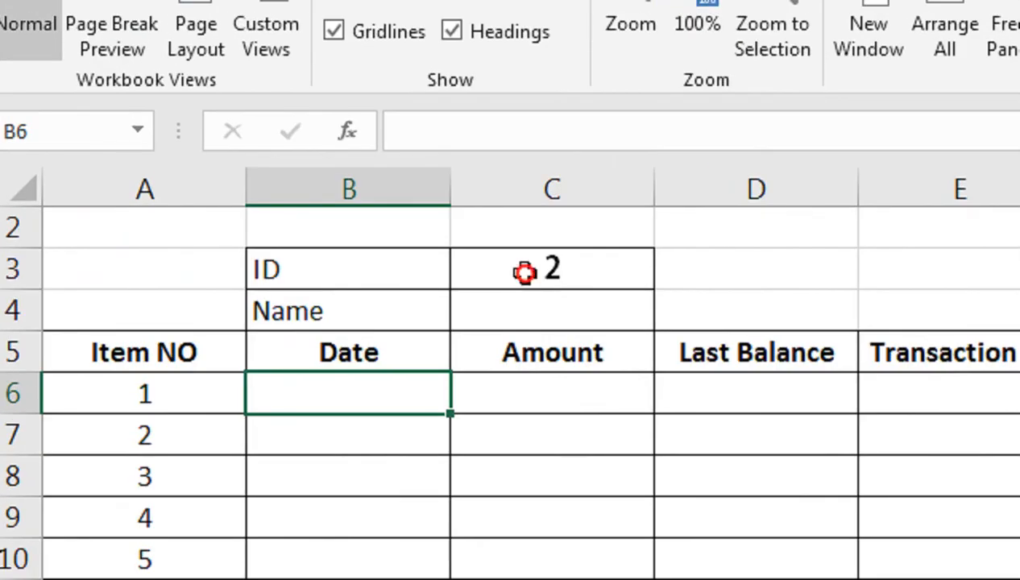
# Enter =VLOOKUP(C3,Sheet2!A5:B13,2,FALSE) in C4 to look up the name for the ID in C3.
pyautogui.click(272, 212)
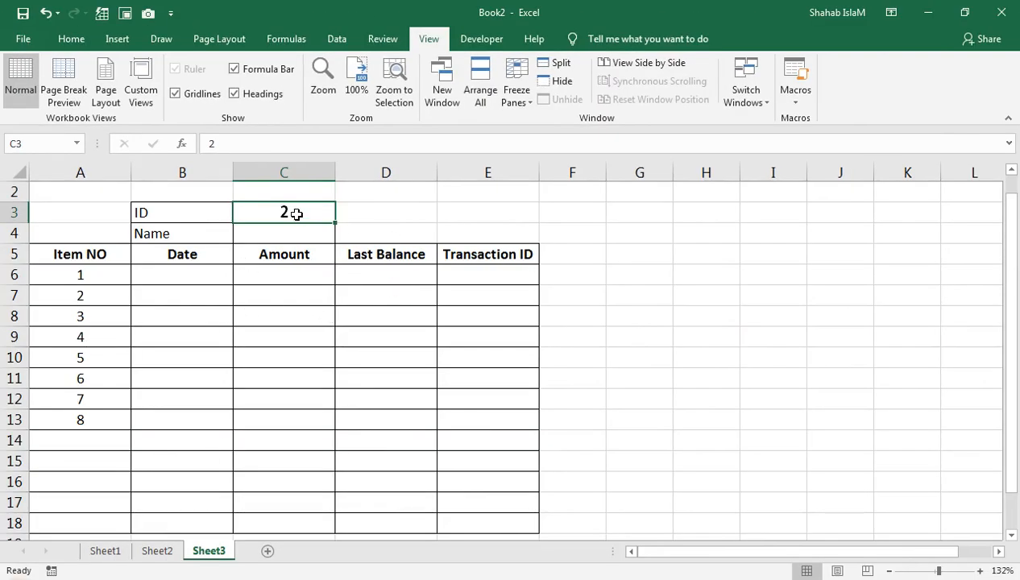
pyautogui.click(254, 231)
pyautogui.write('=vl')
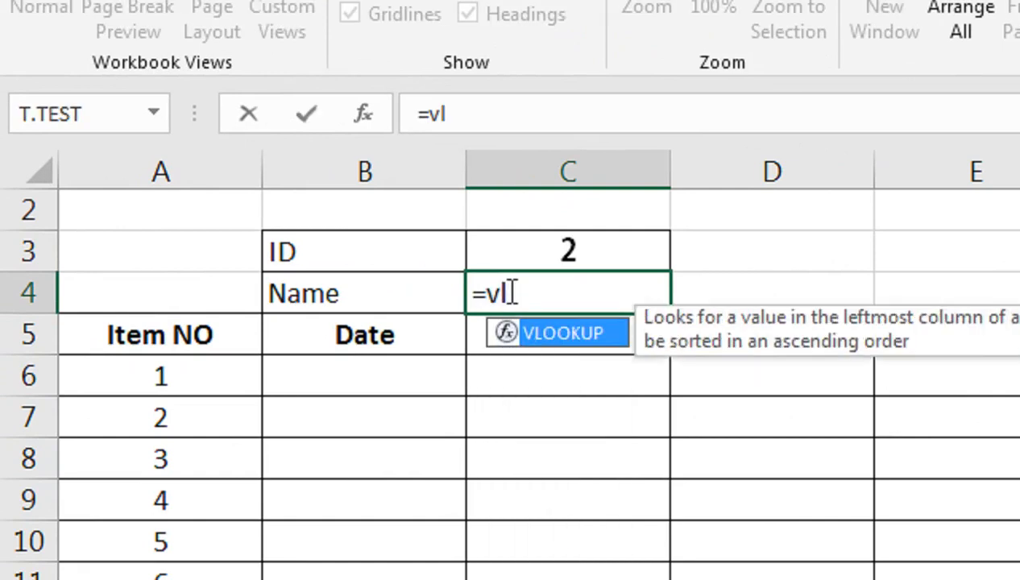
pyautogui.press('Tab')
pyautogui.press('Up')
pyautogui.write(',')
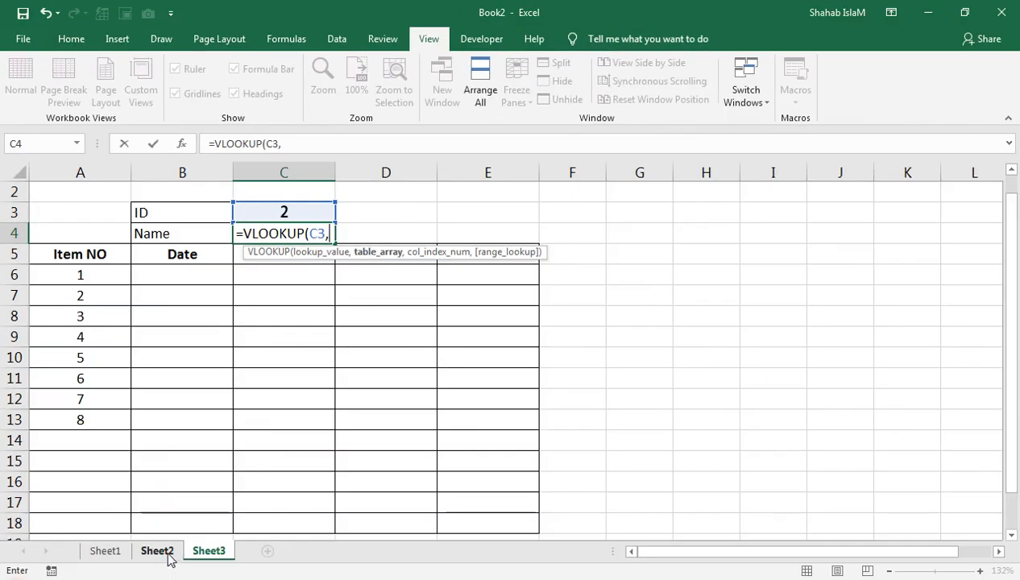
pyautogui.click(160, 552)
pyautogui.click(29, 243)
pyautogui.moveTo(30, 243); pyautogui.dragTo(116, 371)
pyautogui.write(',2,FALSE')
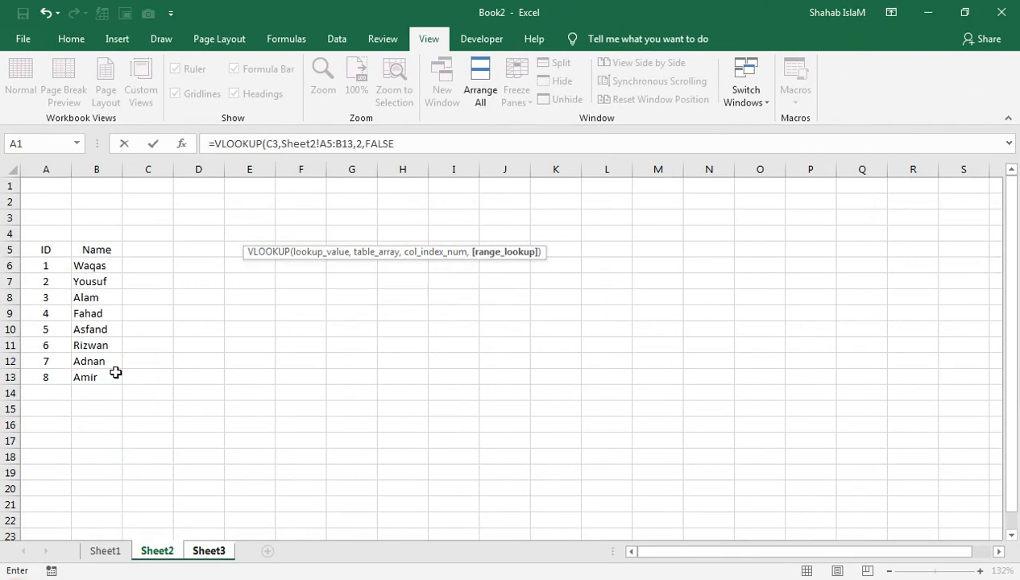
pyautogui.write(')')
pyautogui.press('Return')
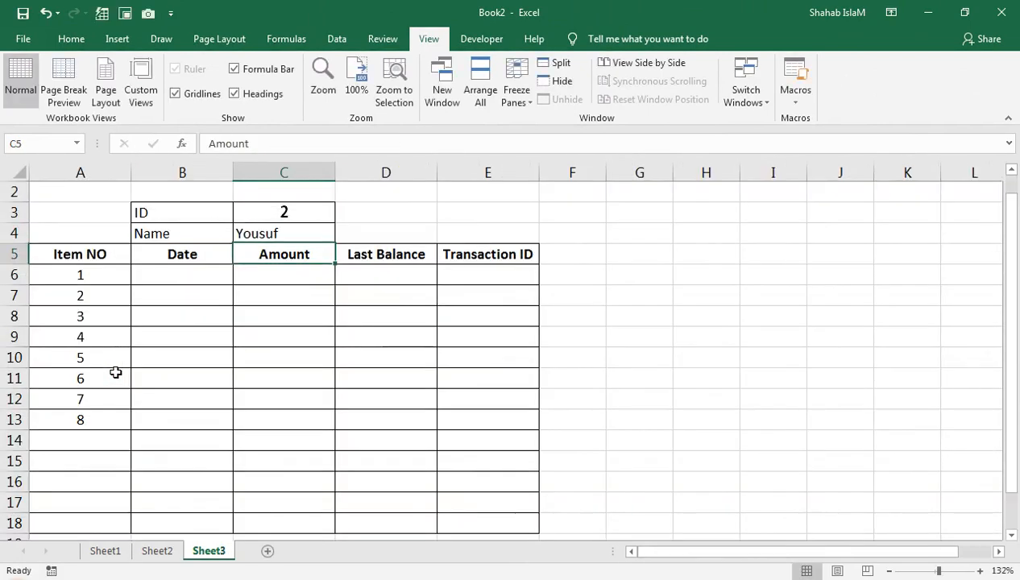
pyautogui.press('Up')
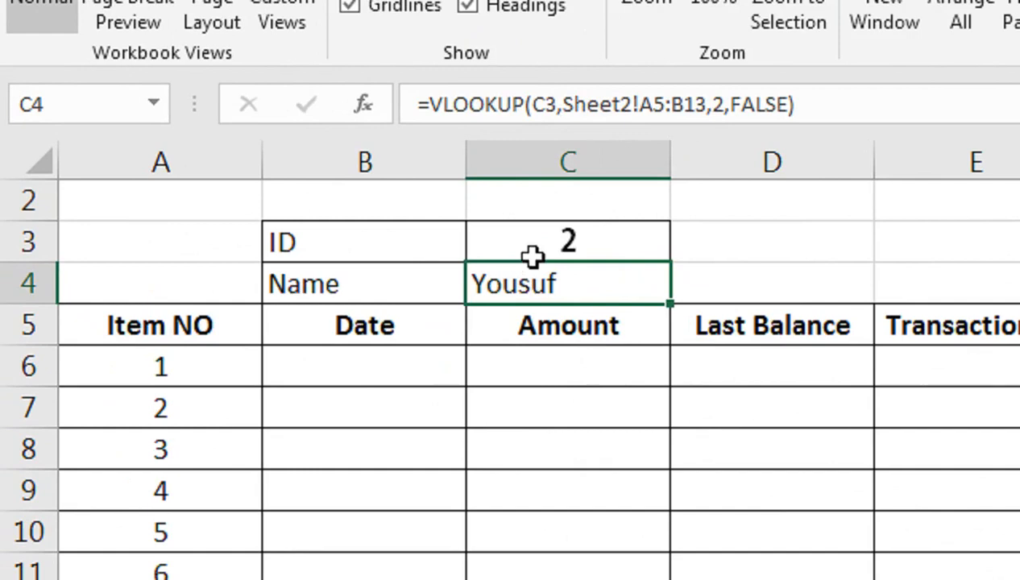
# Test the name lookup by entering ID 1 and then ID 3 in C3.
pyautogui.click(268, 218)
pyautogui.write('1')
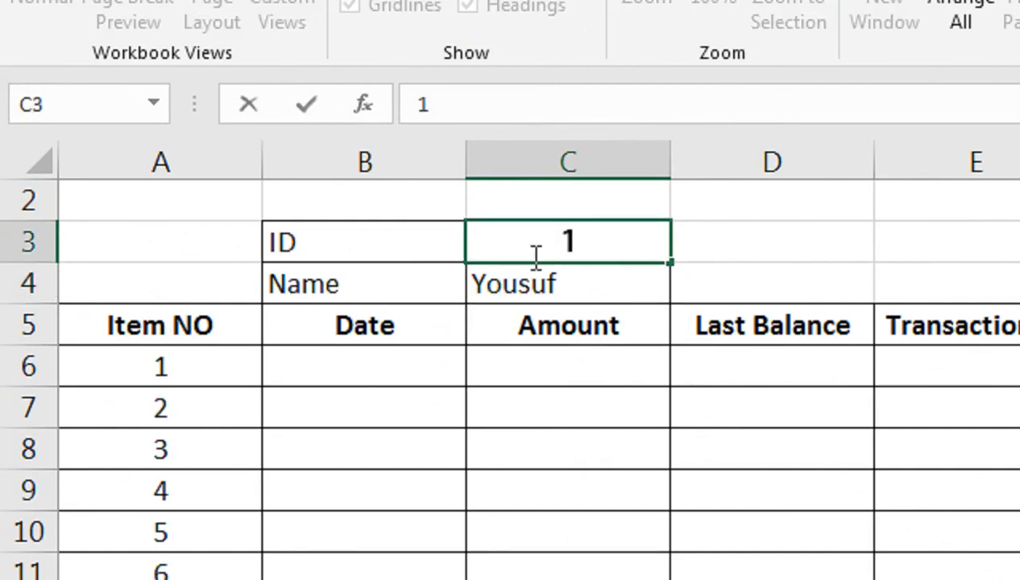
pyautogui.press('Return')
pyautogui.click(532, 256)
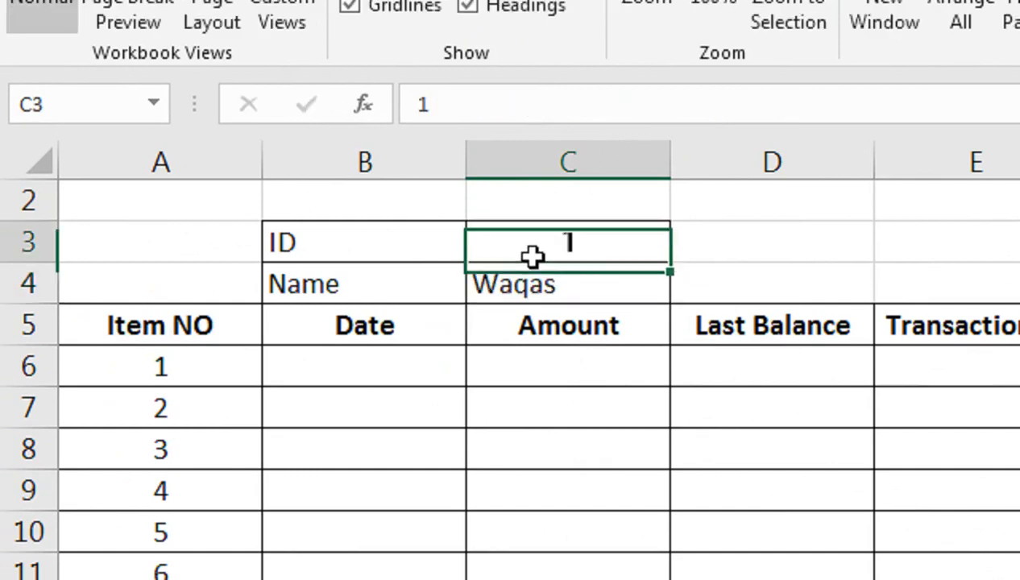
pyautogui.write('3')
pyautogui.press('Return')
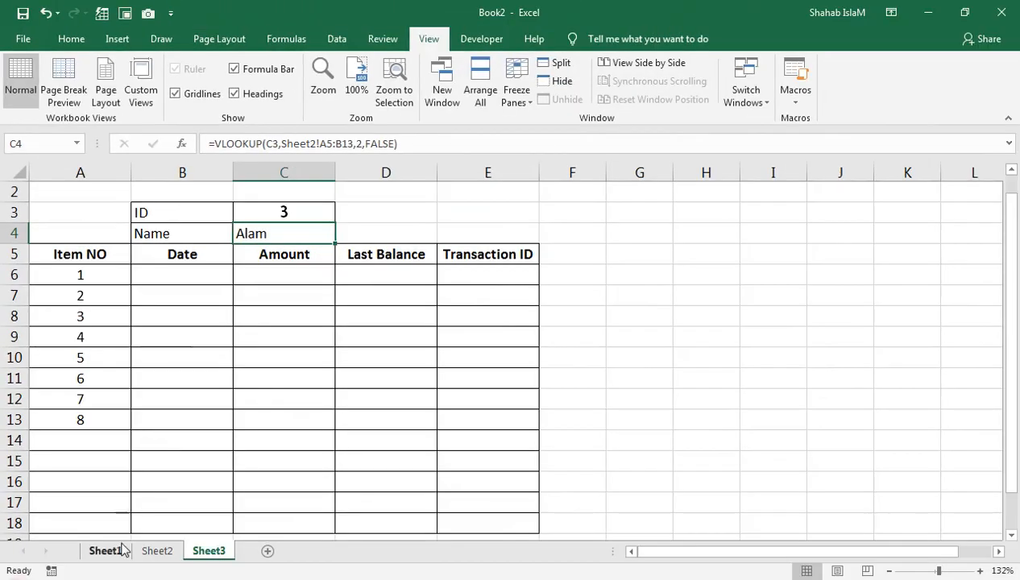
# Examine the transaction table's columns on Sheet1, returning to the first Date cell B6 on Sheet3.
pyautogui.click(106, 550)
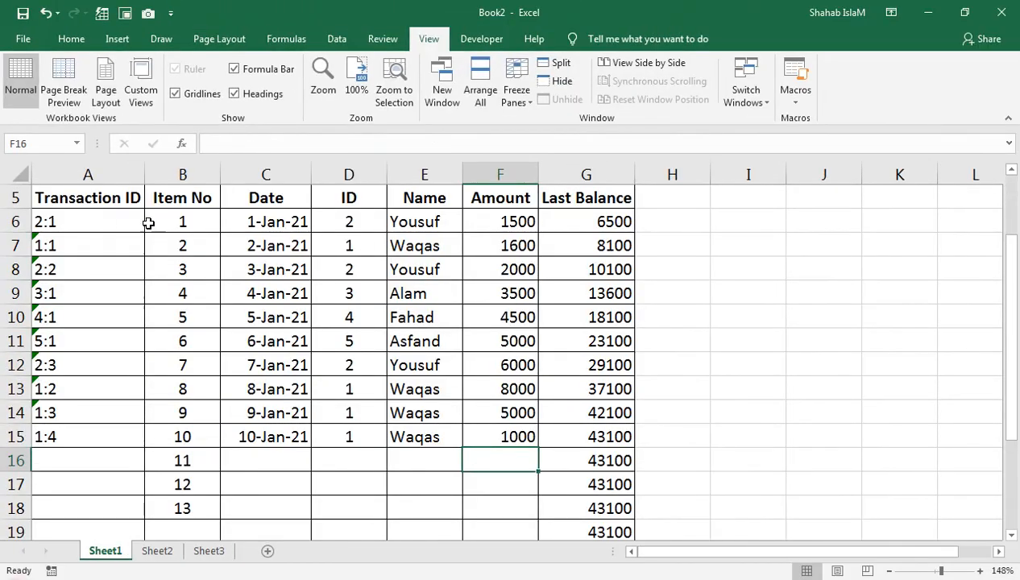
pyautogui.scroll(1, 231, 398)
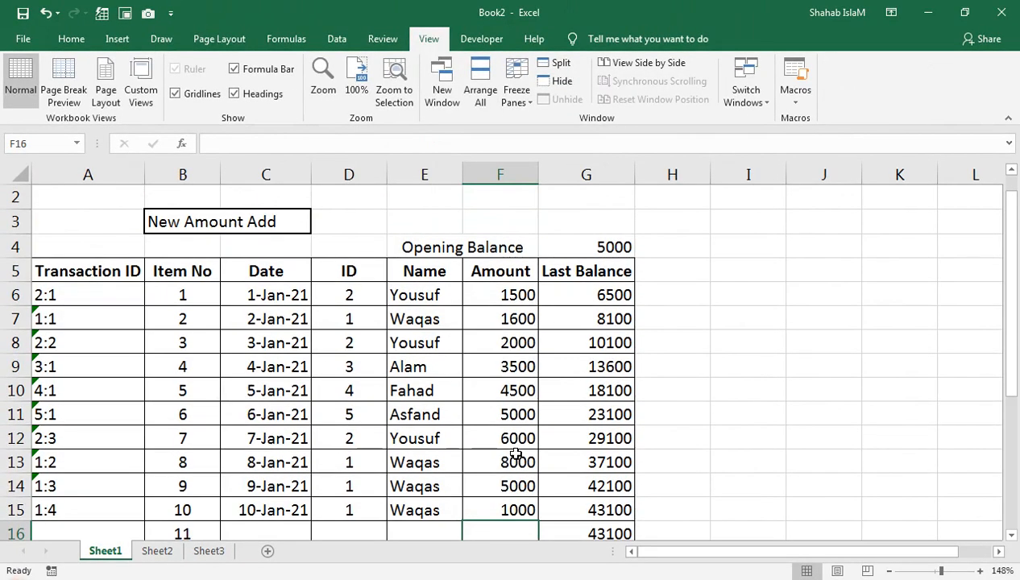
pyautogui.click(209, 550)
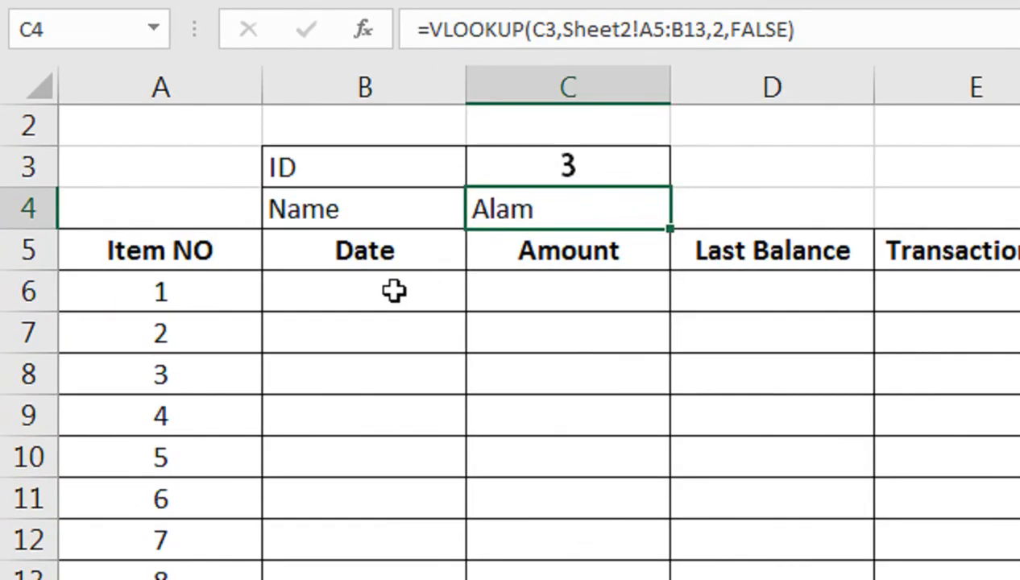
pyautogui.click(195, 274)
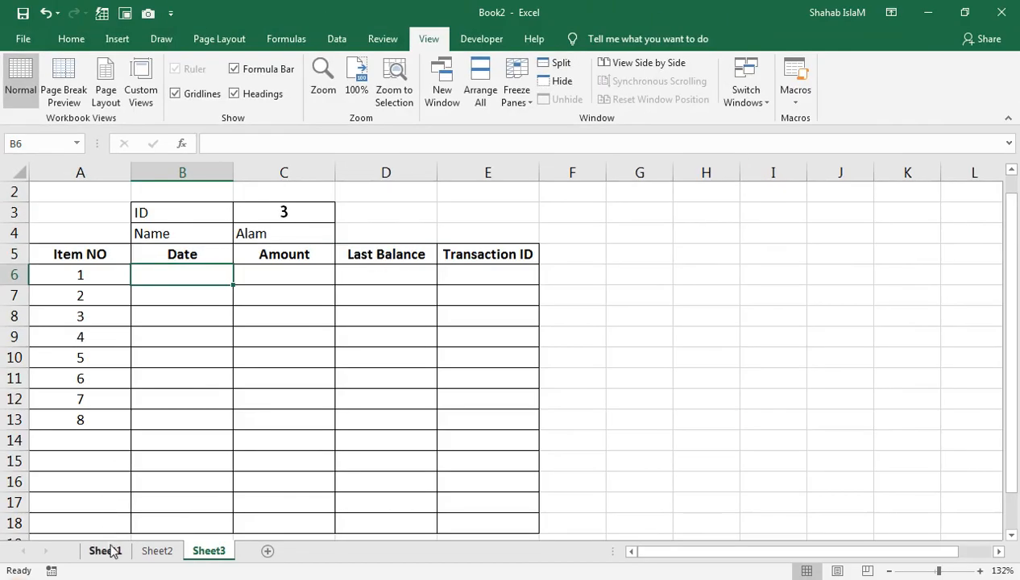
pyautogui.click(107, 551)
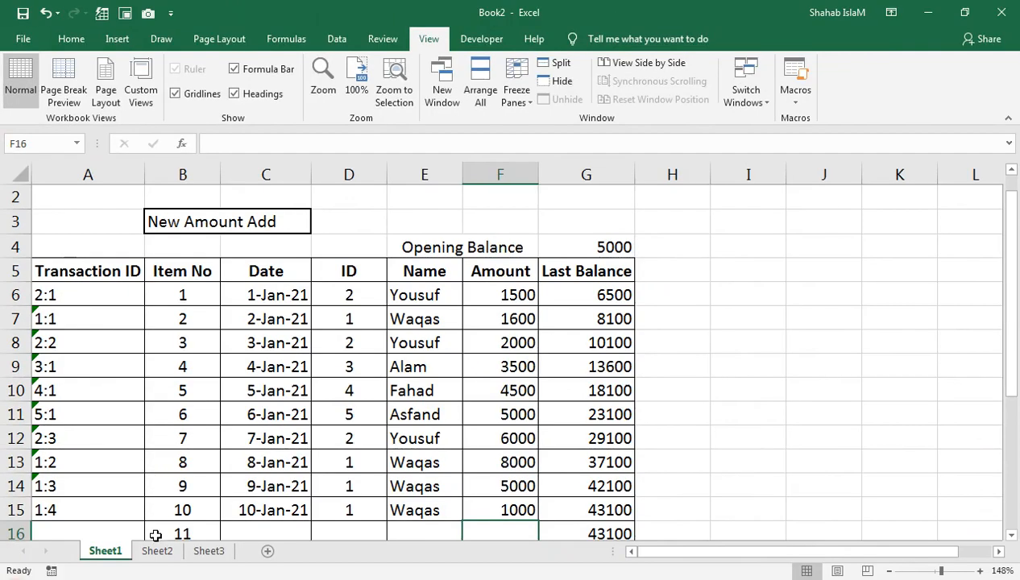
pyautogui.click(208, 551)
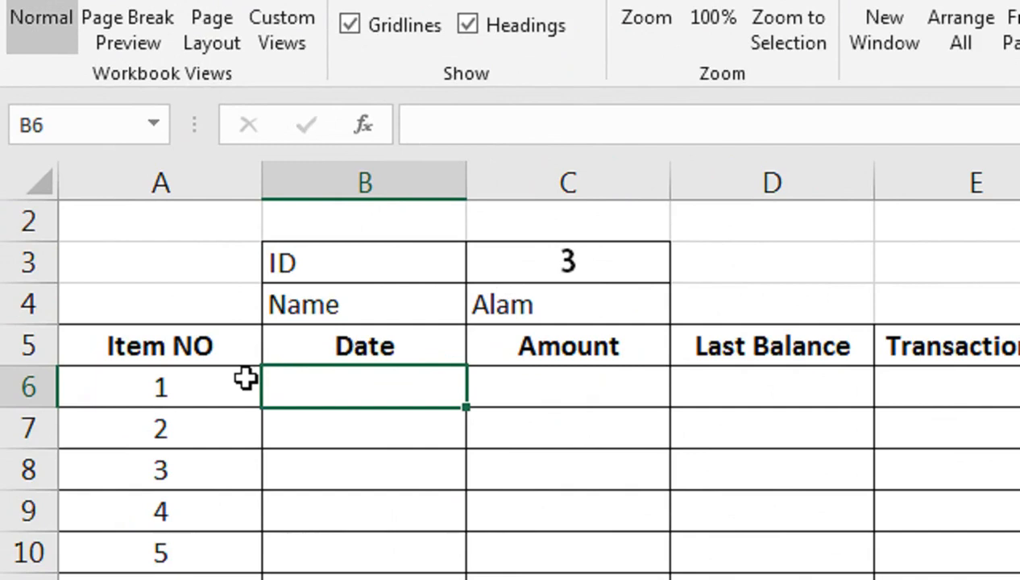
# Start an IFERROR formula in B6 containing a VLOOKUP with the absolute ID cell $C$3 as its lookup value.
pyautogui.press('Right')
pyautogui.press('Left')
pyautogui.write('=if')
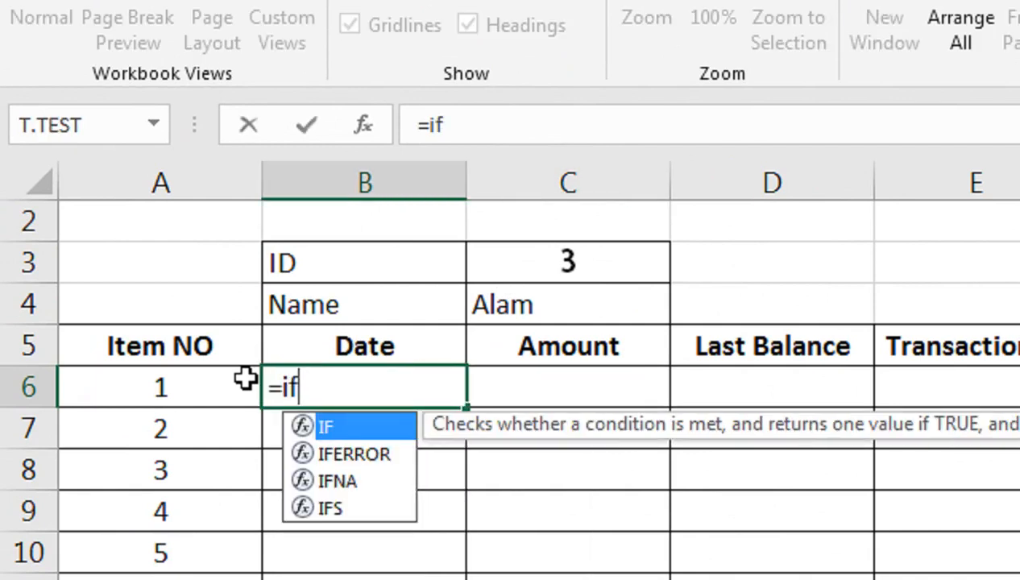
pyautogui.press('Down')
pyautogui.press('Tab')
pyautogui.write('vlo')
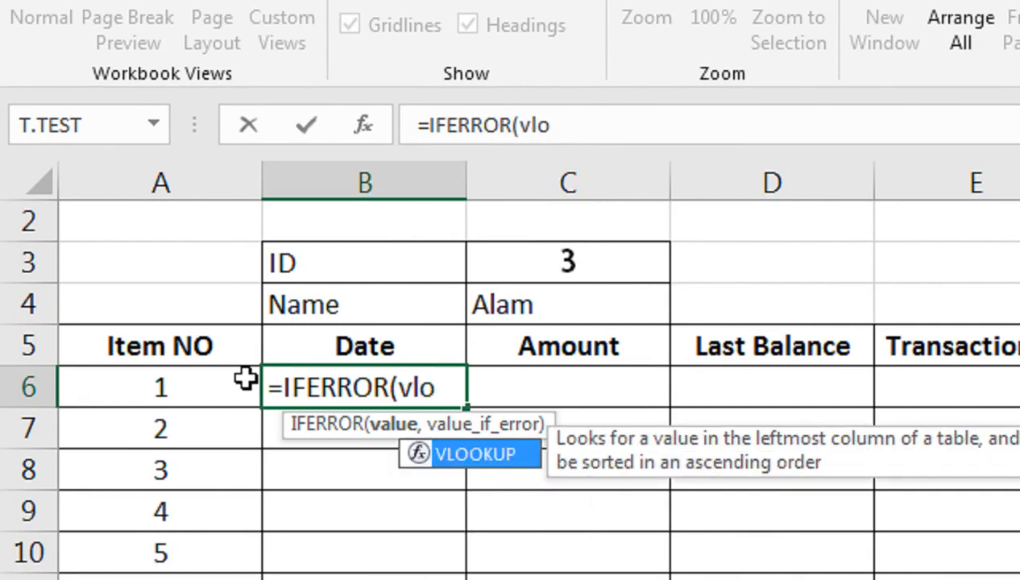
pyautogui.press('Tab')
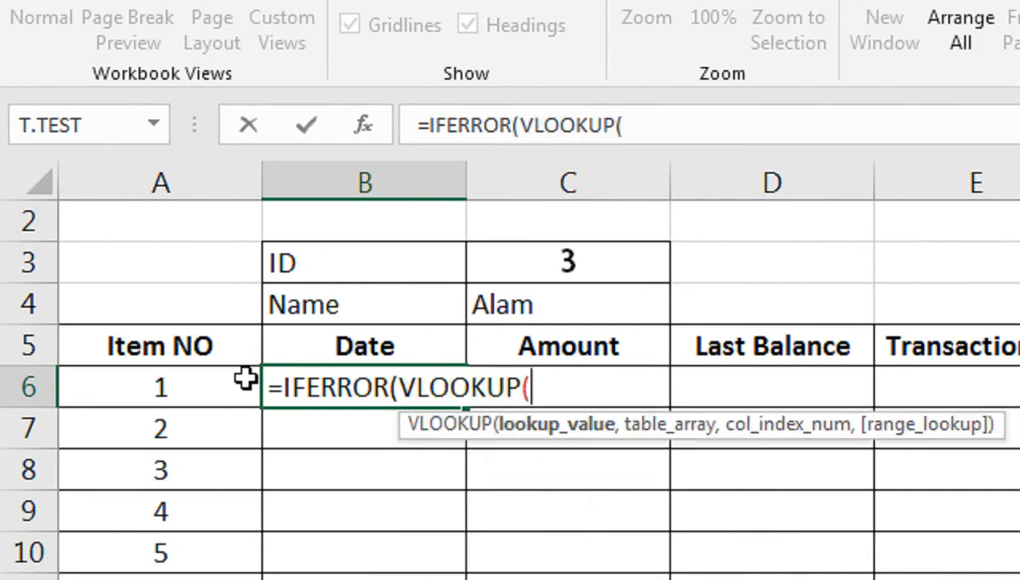
pyautogui.press('Up')
pyautogui.press('Up')
pyautogui.press('Right')
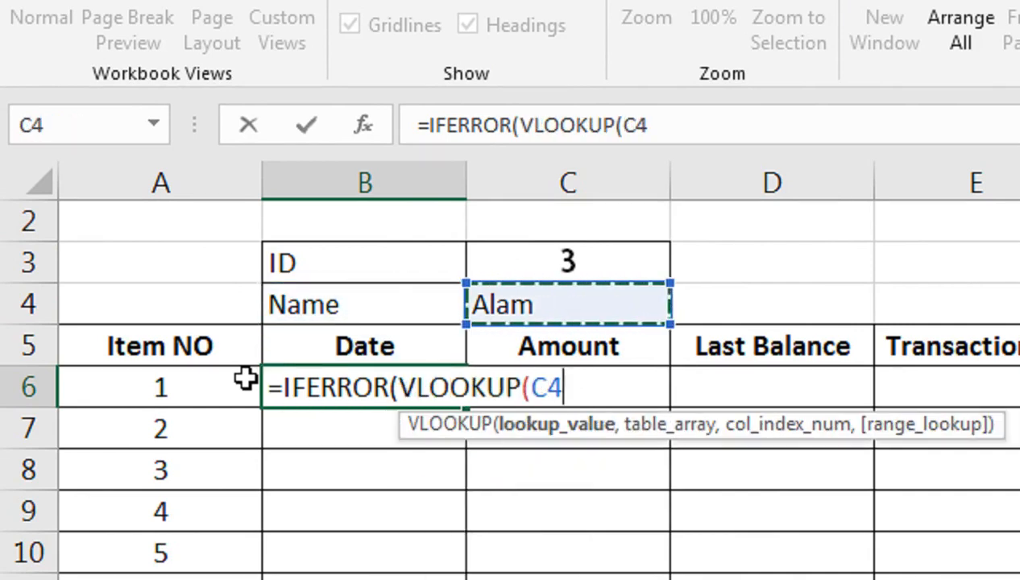
pyautogui.press('Up')
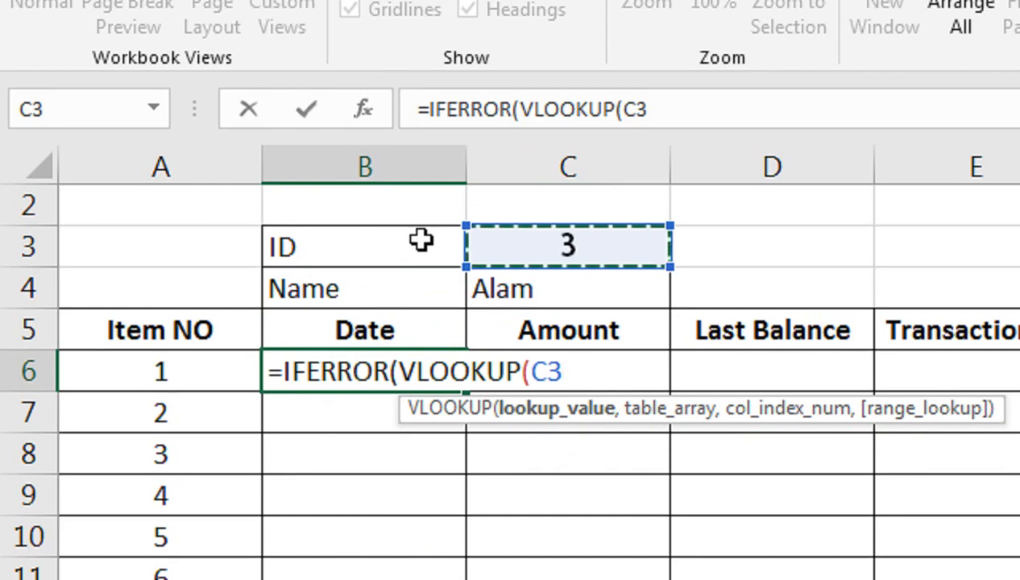
pyautogui.press('F4')
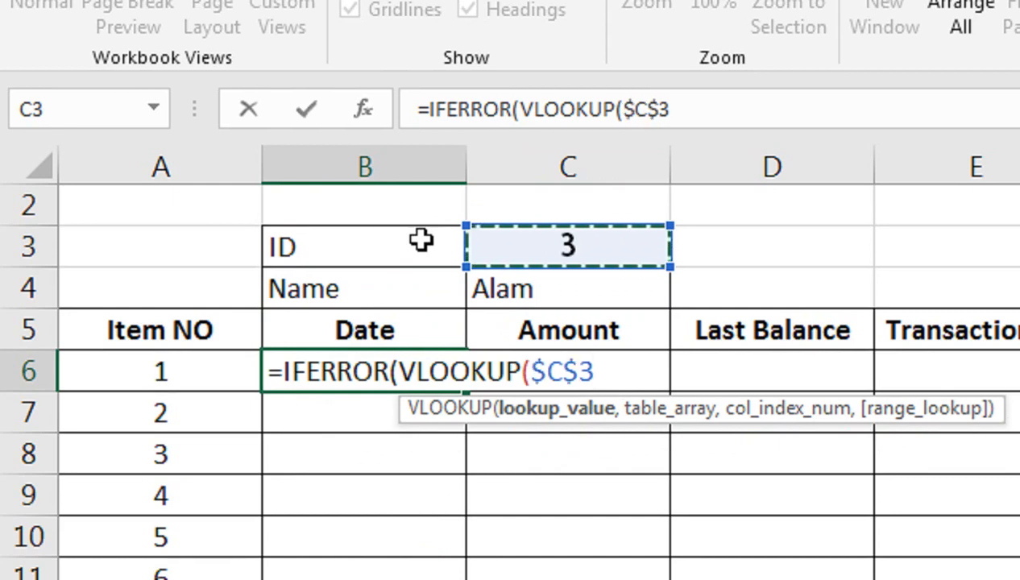
# Complete the VLOOKUP lookup value as ($C$3&":"&A6), joining the ID and the item number with a colon.
pyautogui.click(537, 355)
pyautogui.write('(')
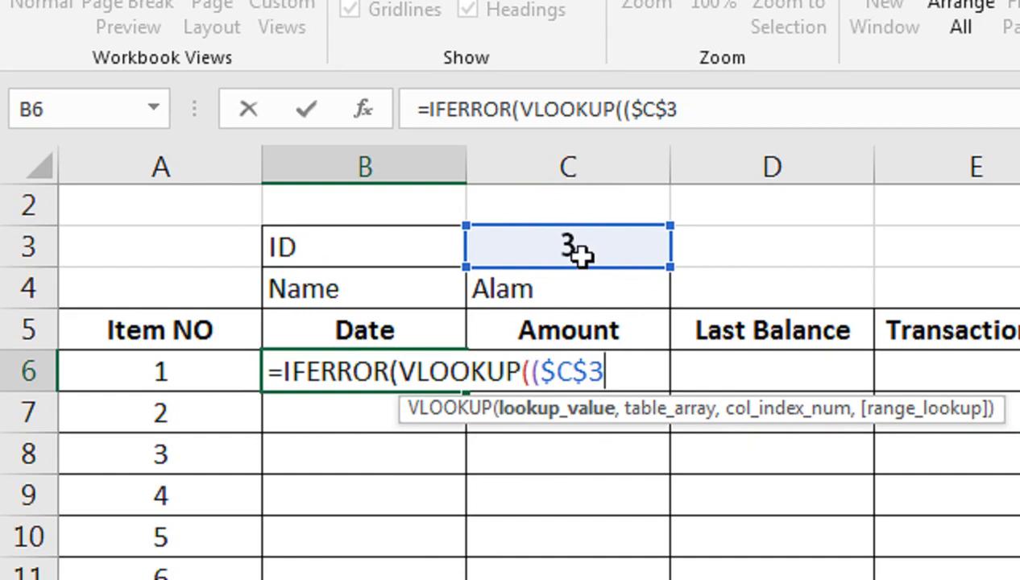
pyautogui.write('&')
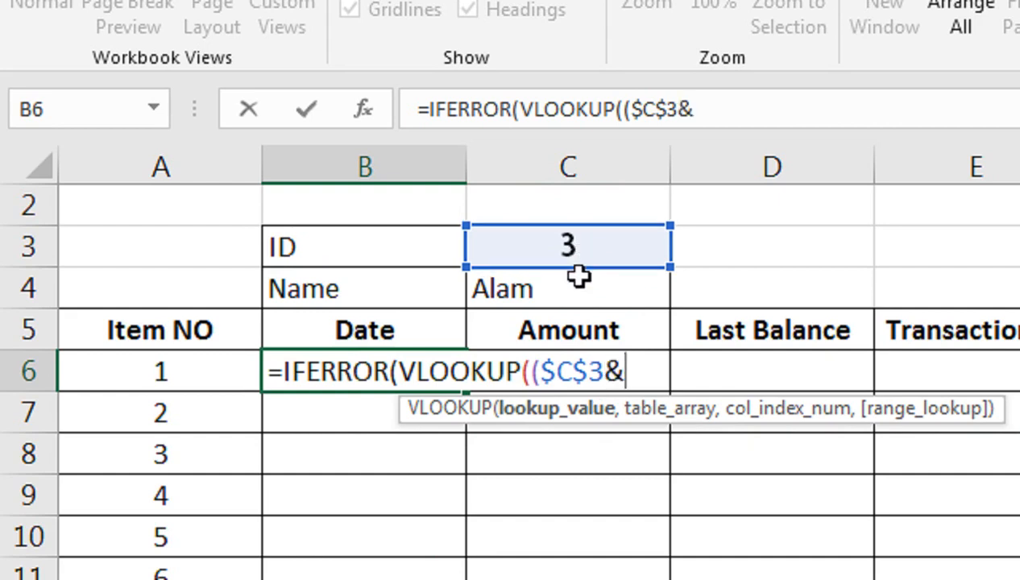
pyautogui.write('":"&')
pyautogui.click(81, 364)
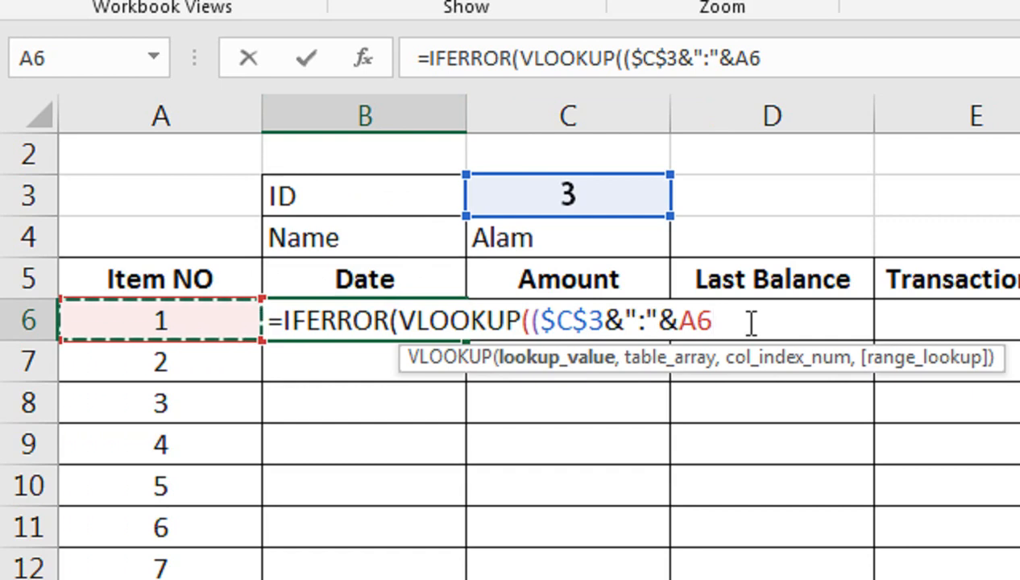
pyautogui.click(427, 59)
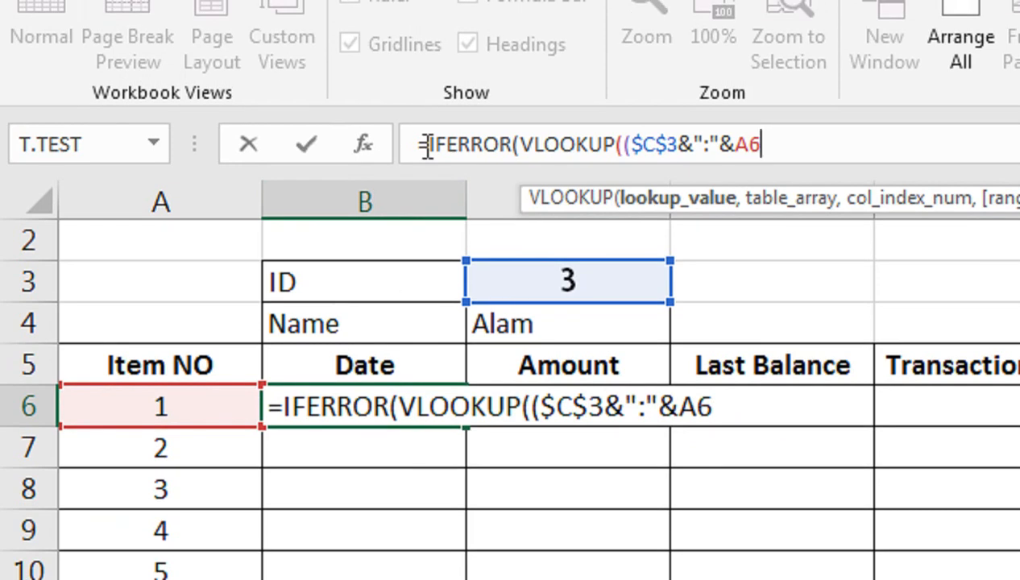
pyautogui.write('),')
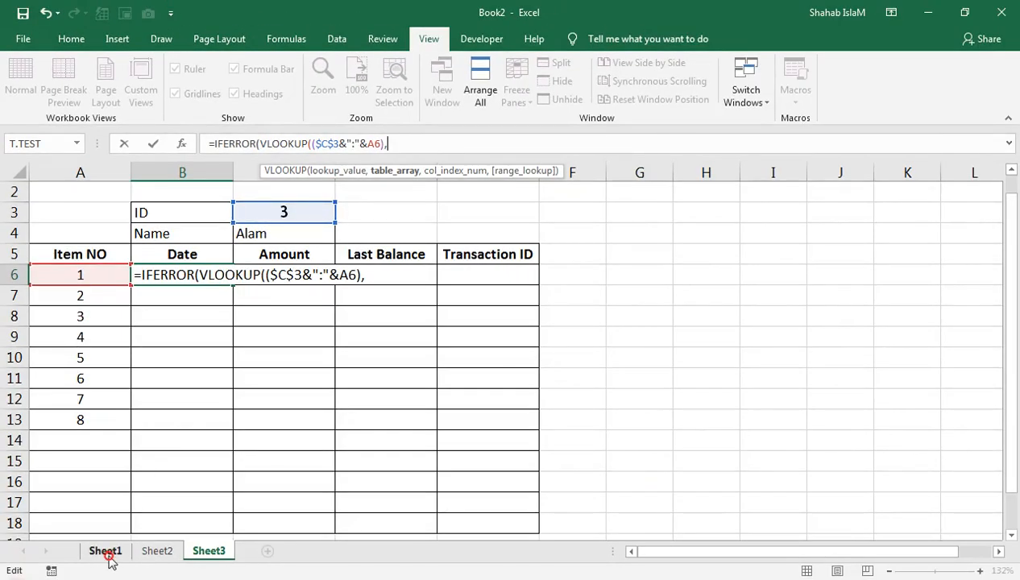
# Set the VLOOKUP table array to the absolute range Sheet1!$A$5:$G$24.
pyautogui.click(108, 554)
pyautogui.click(48, 268)
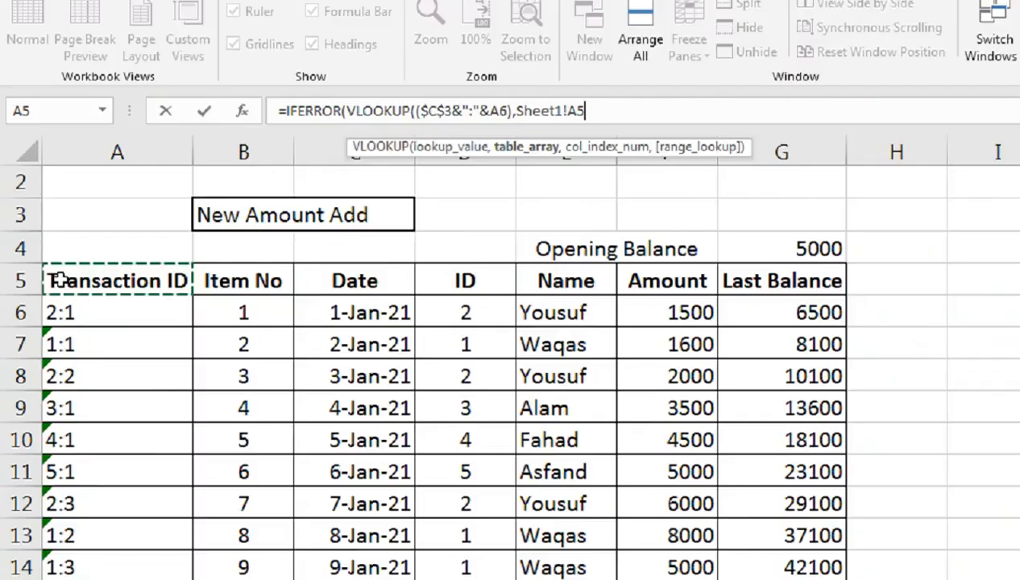
pyautogui.moveTo(49, 268); pyautogui.dragTo(541, 503)
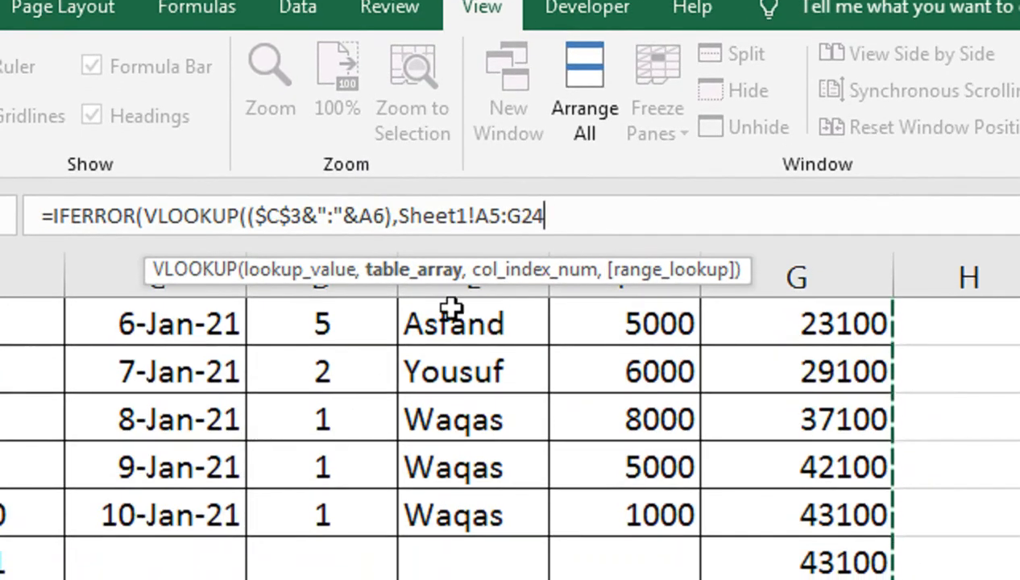
pyautogui.press('F4')
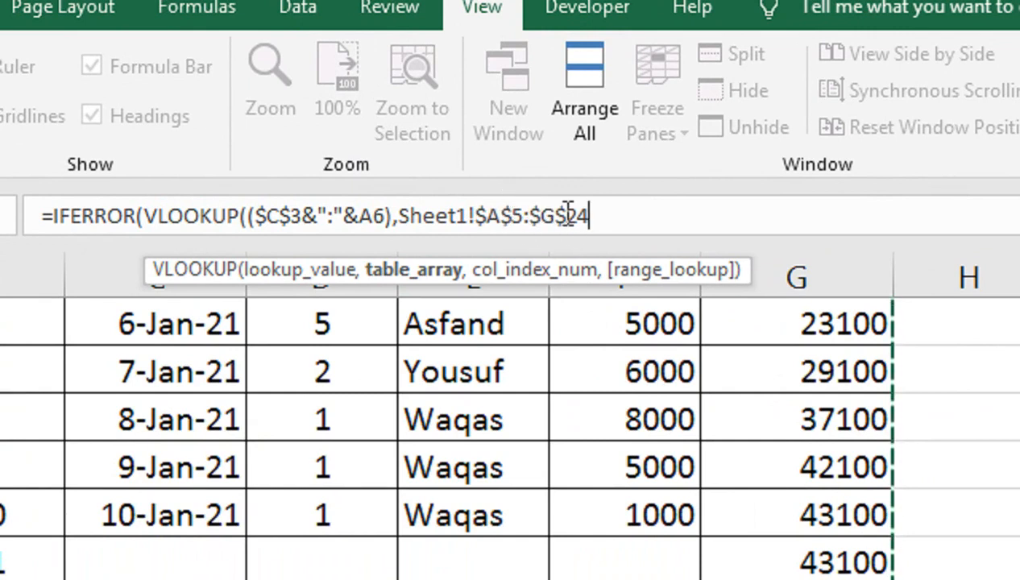
pyautogui.write(',')
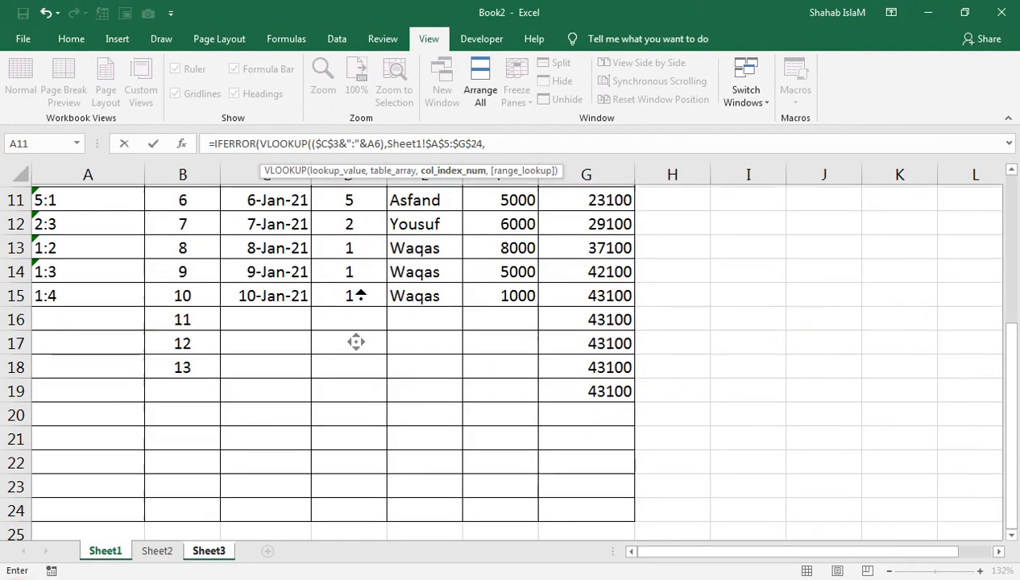
# Finish the B6 formula with column index 3, exact match FALSE and "" as the error value.
pyautogui.scroll(4, 357, 343)
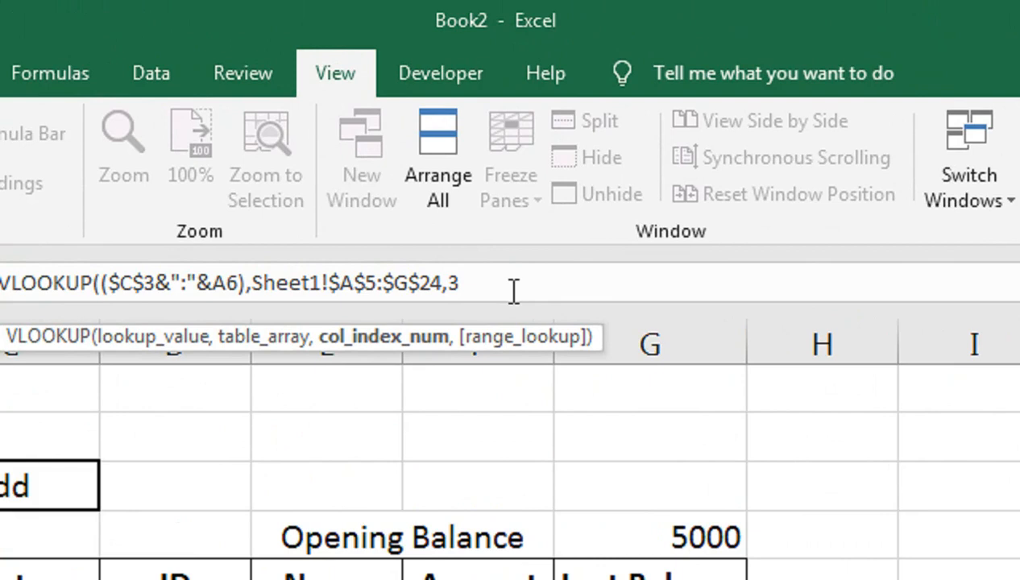
pyautogui.write(',')
pyautogui.press('Down')
pyautogui.press('Tab')
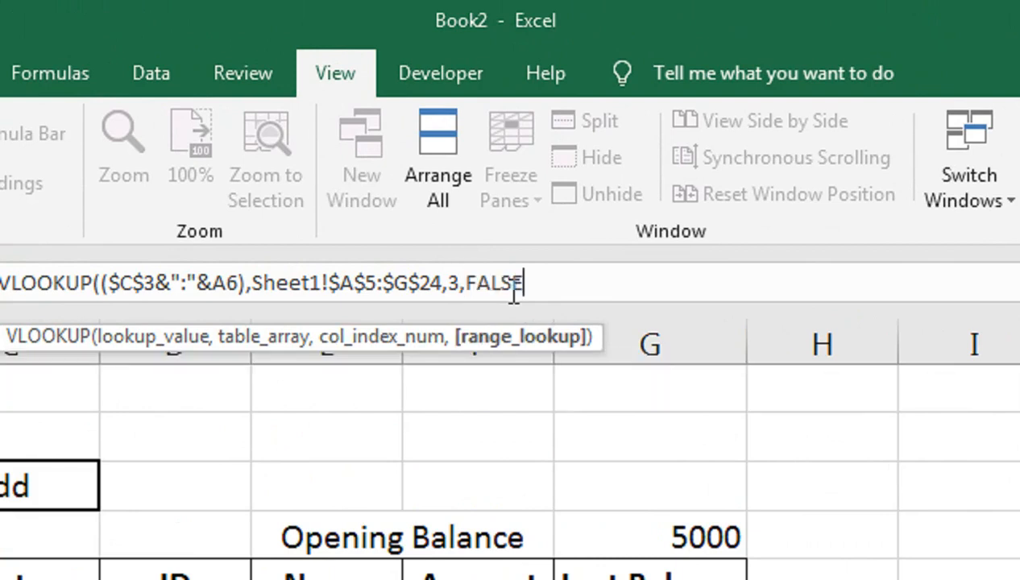
pyautogui.write('),')
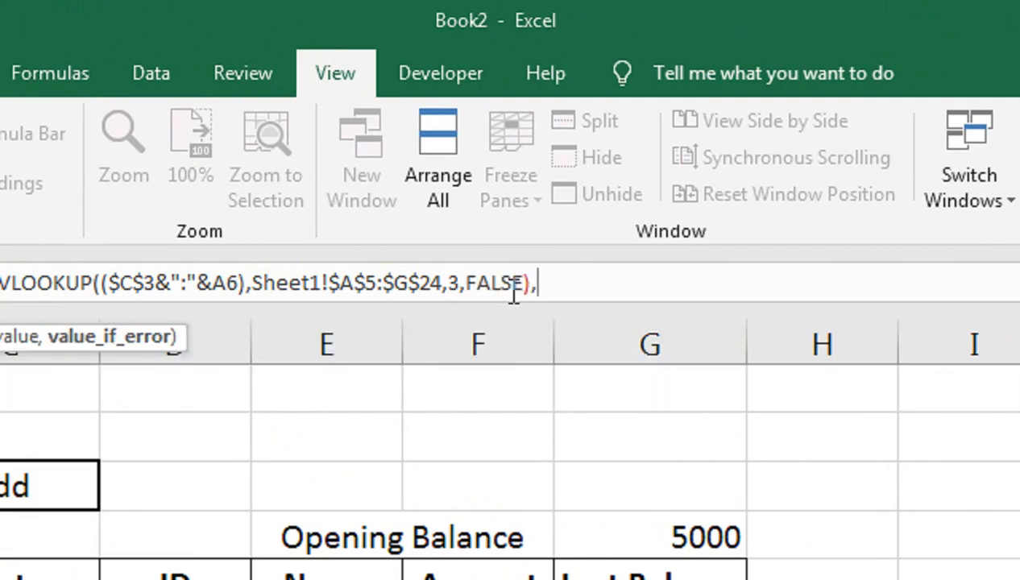
pyautogui.write('"")')
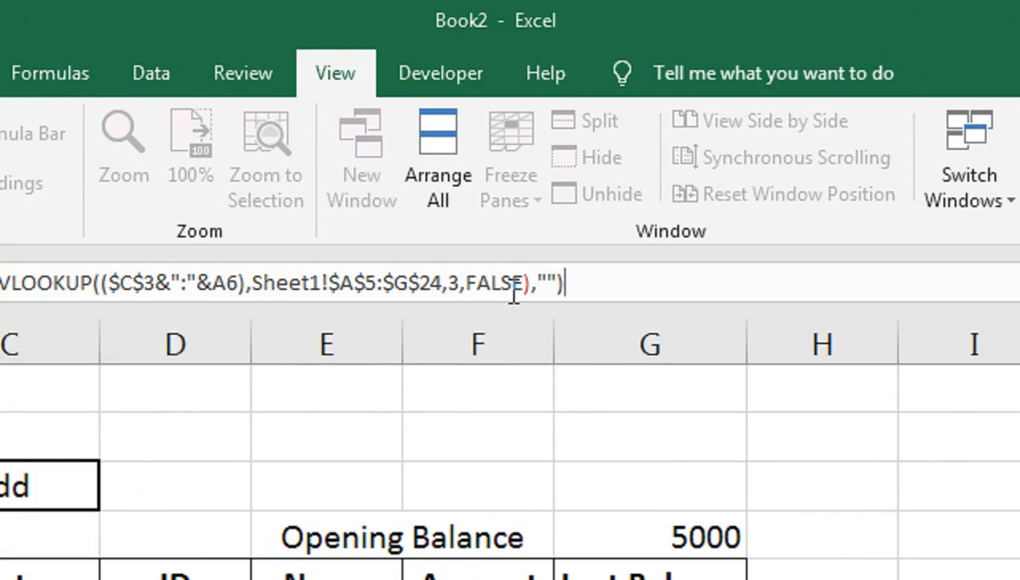
pyautogui.press('Return')
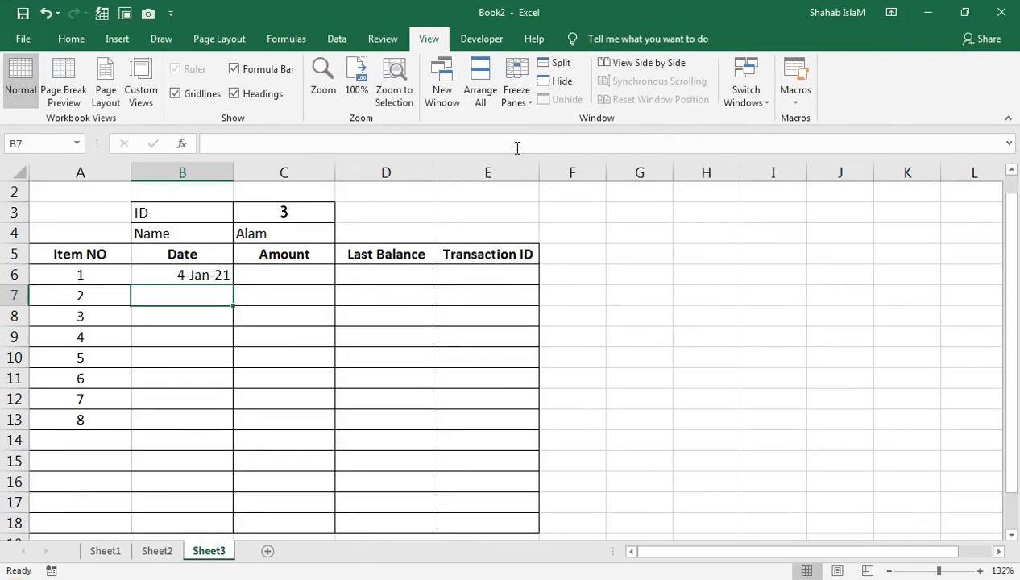
# Switch B6 to the General format and back to the date format, and fill its formula down to B14.
pyautogui.click(199, 278)
pyautogui.hotkey('ctrl', 'shift', '`')
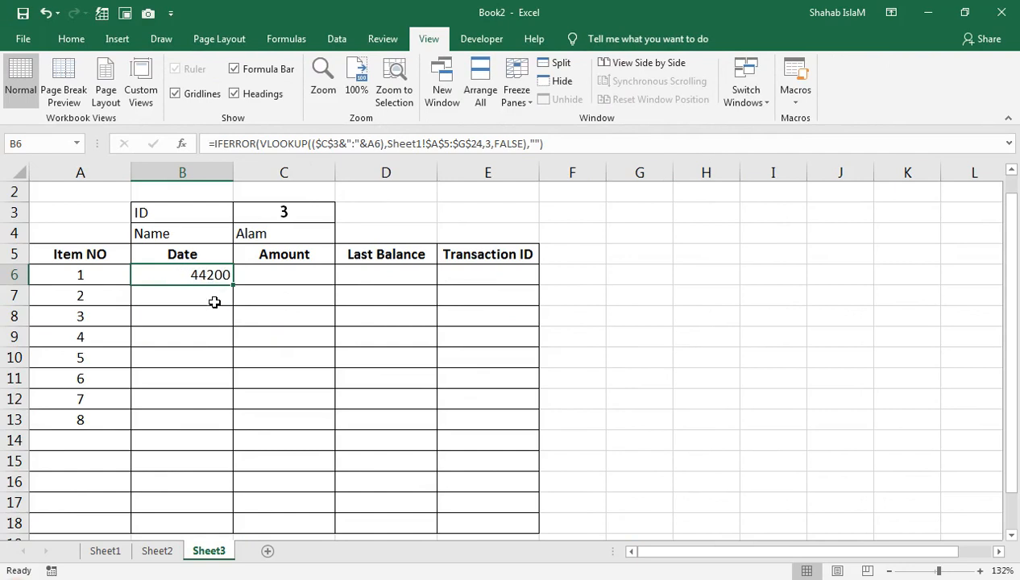
pyautogui.hotkey('ctrl', 'shift', '3')
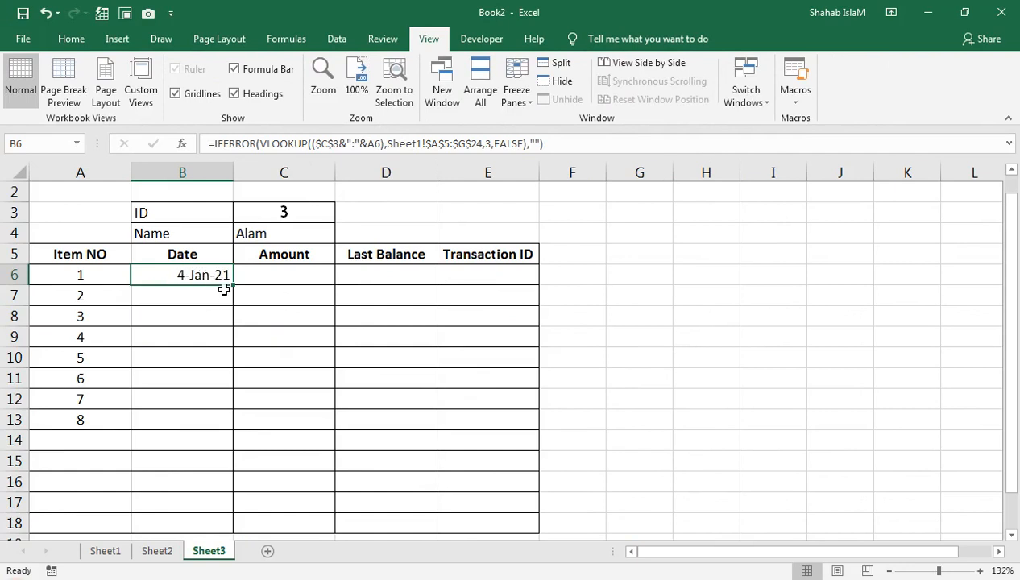
pyautogui.moveTo(233, 288); pyautogui.dragTo(228, 448)
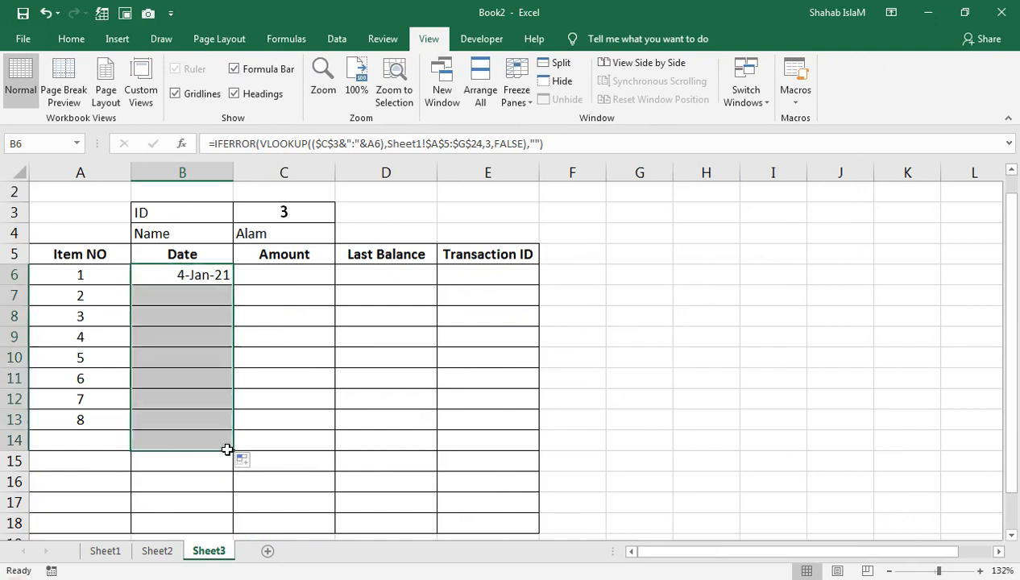
# Check the ID and date cells against the transaction table on Sheet1 and return to Sheet3.
pyautogui.click(284, 211)
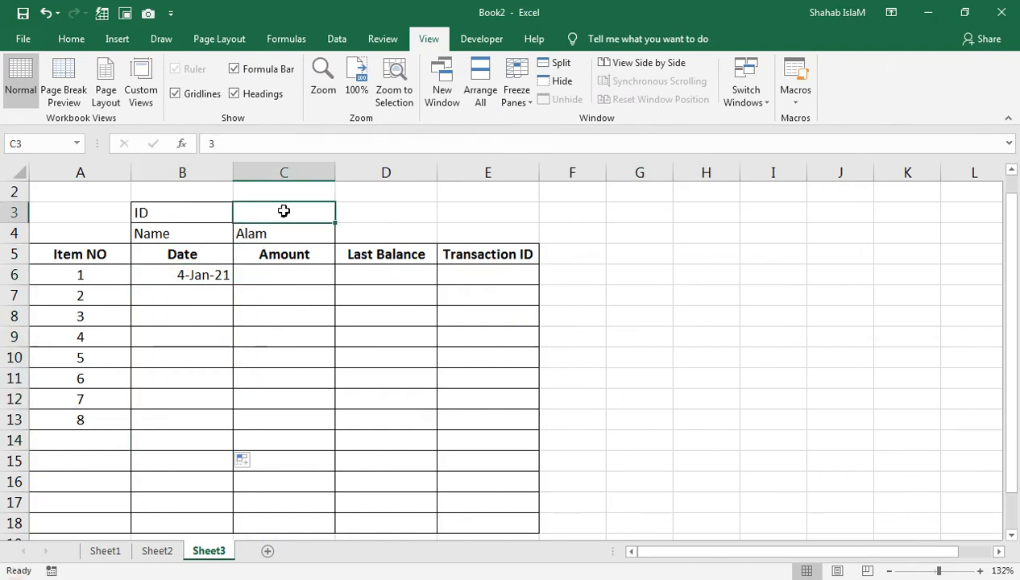
pyautogui.click(209, 278)
pyautogui.click(100, 550)
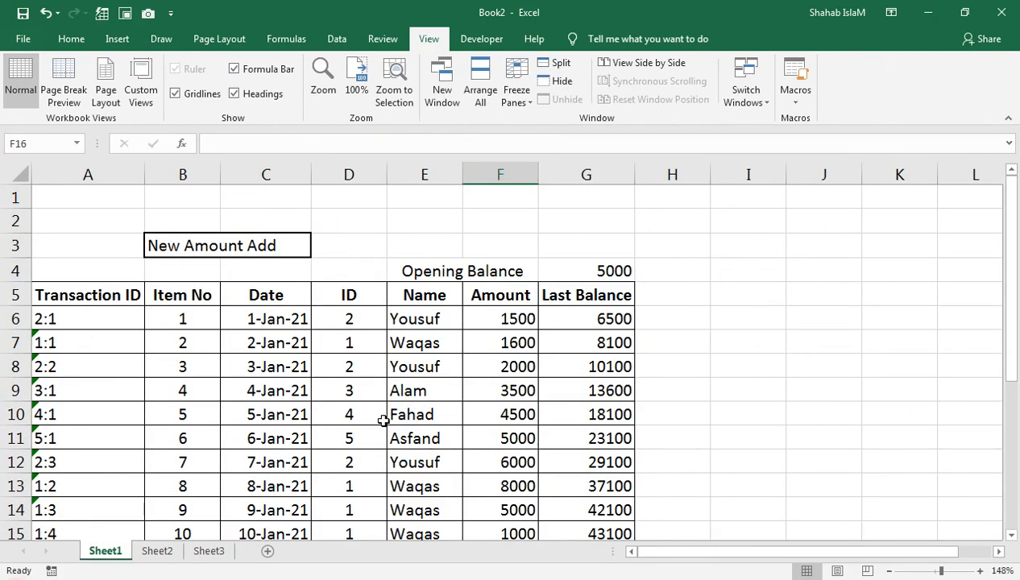
pyautogui.scroll(-1, 383, 419)
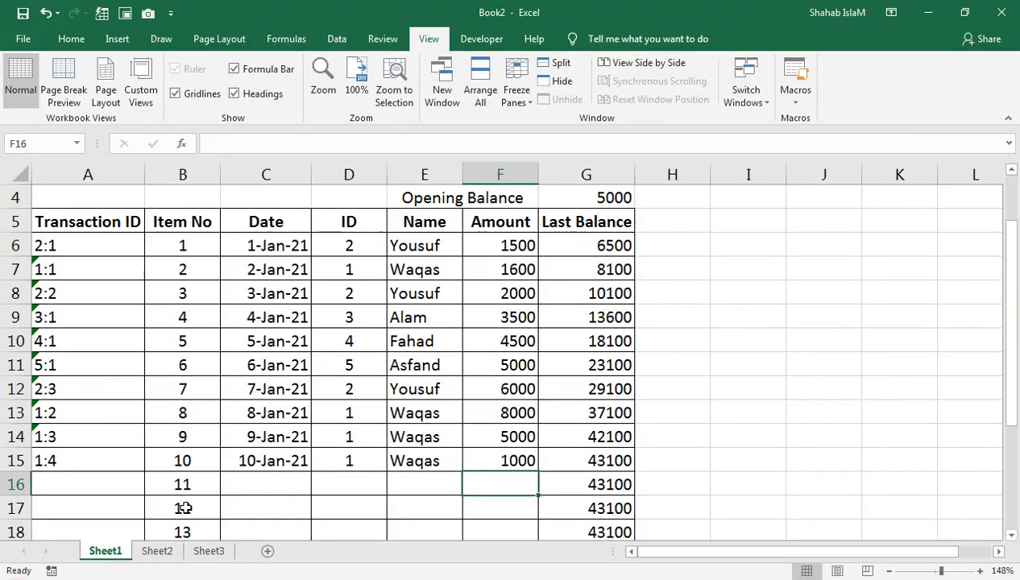
pyautogui.click(193, 551)
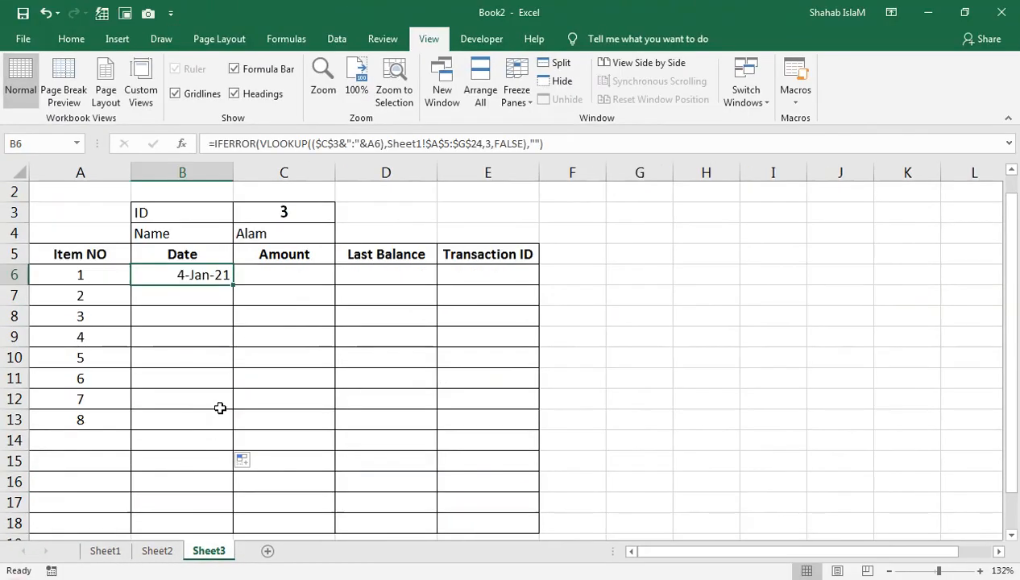
# Refill the Date formula from B6 down to B14 on Sheet3.
pyautogui.click(209, 291)
pyautogui.click(210, 271)
pyautogui.moveTo(230, 283); pyautogui.dragTo(232, 444)
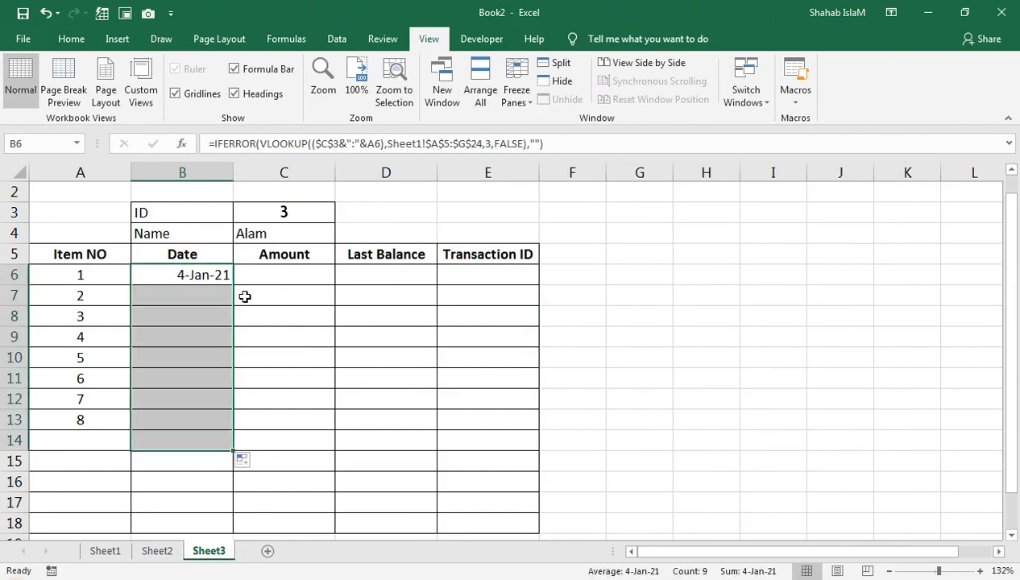
pyautogui.click(201, 282)
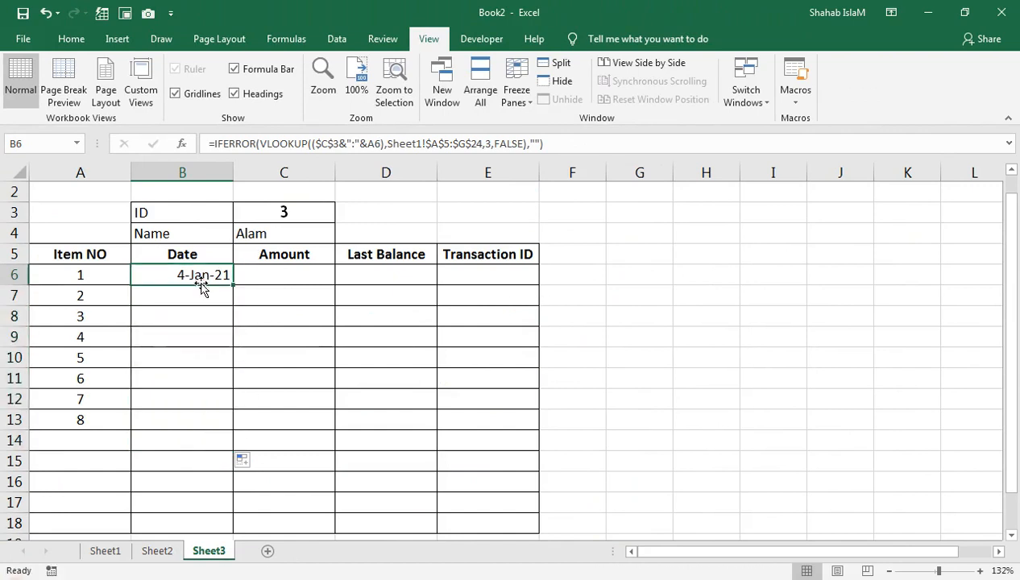
# Lock the column of the item number reference in the B6 formula, making it $A6.
pyautogui.doubleClick(193, 274)
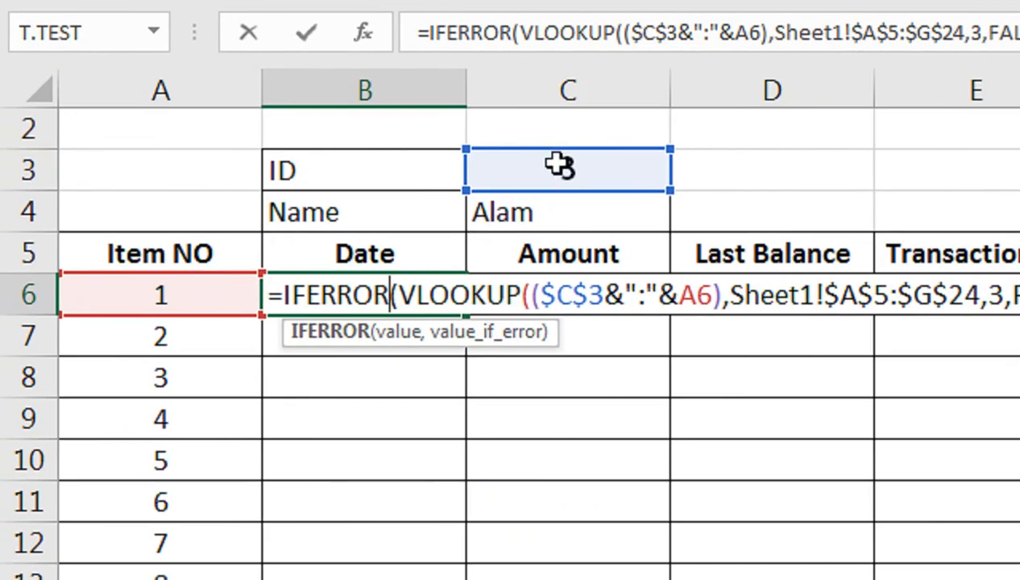
pyautogui.click(672, 291)
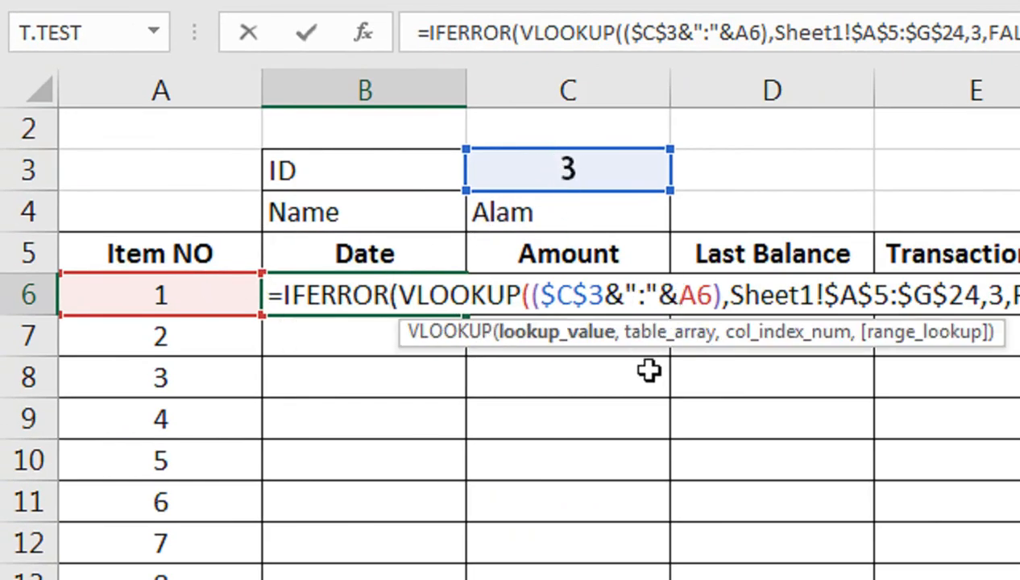
pyautogui.write('$')
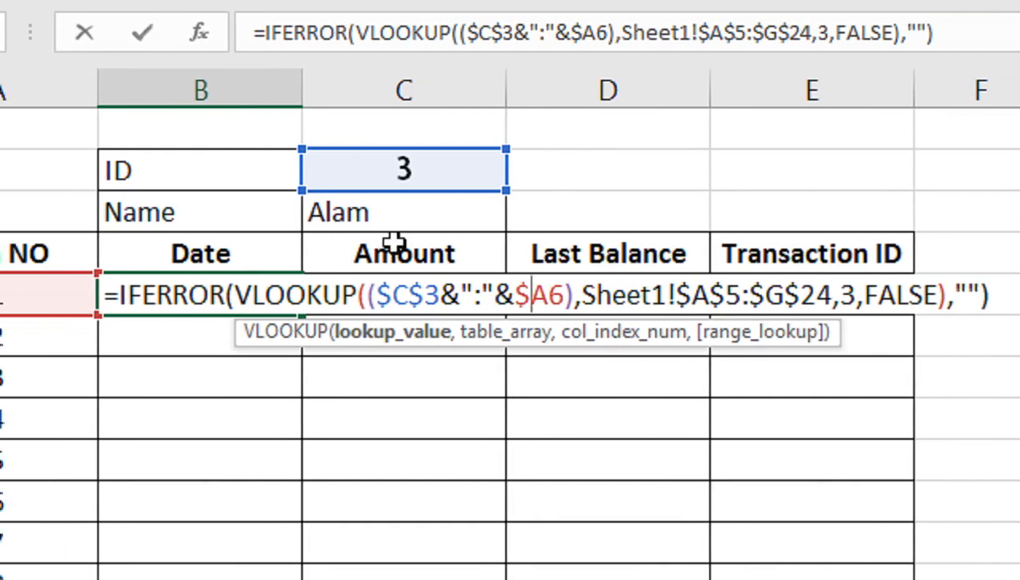
pyautogui.press('Return')
# Check the column order of the Sheet1 table and return to the Date formula cell B6 on Sheet3.
pyautogui.click(113, 551)
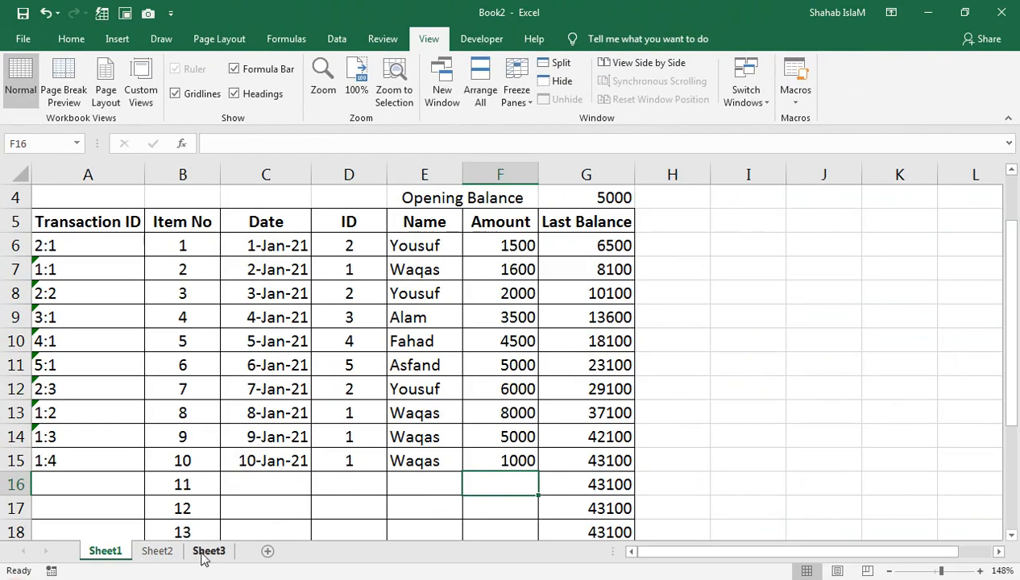
pyautogui.click(209, 551)
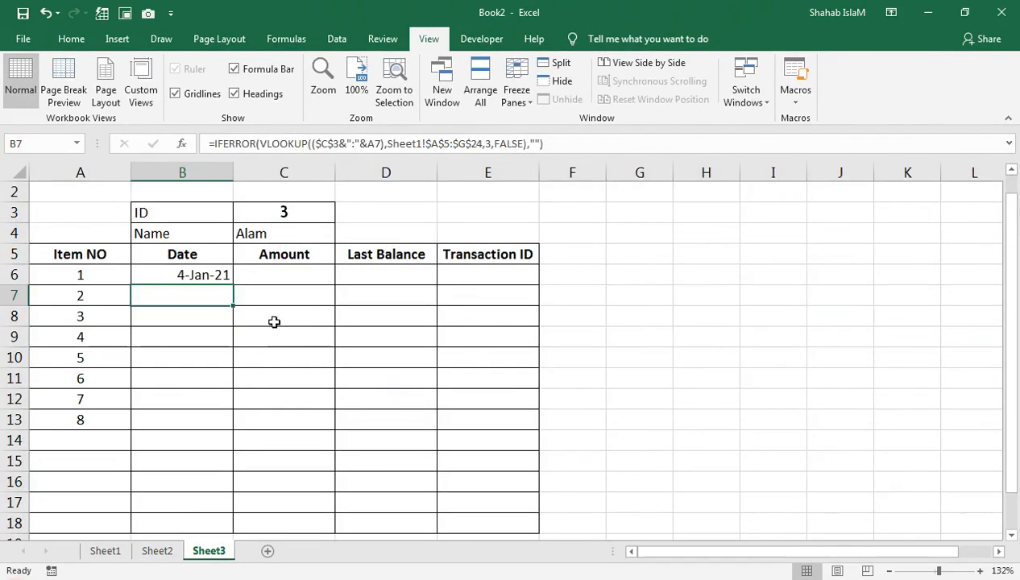
pyautogui.click(227, 277)
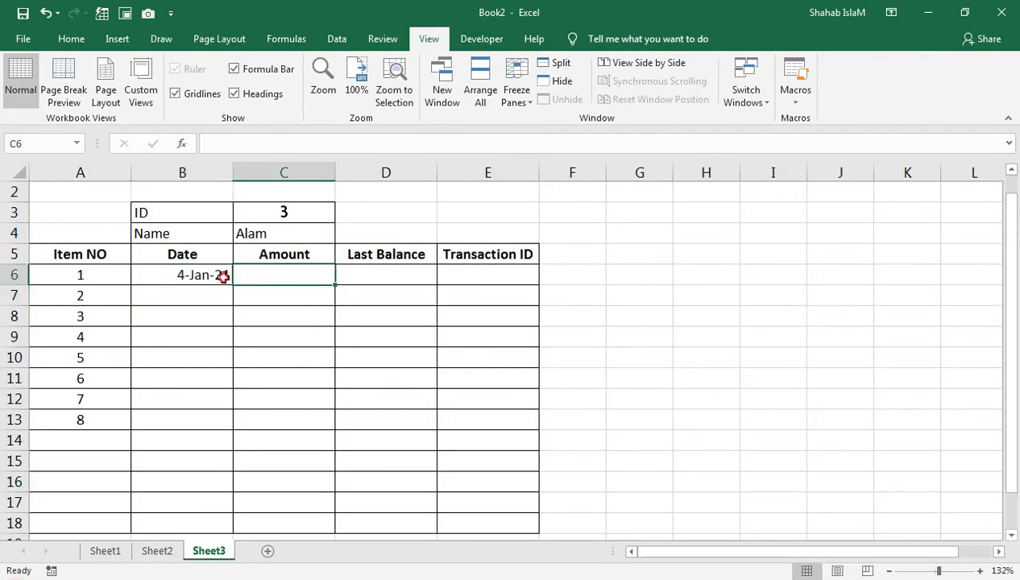
# Fill the Date formula from B6 across to E6 and set the lookup column index in Amount cell C6 to 6.
pyautogui.moveTo(232, 285); pyautogui.dragTo(499, 274)
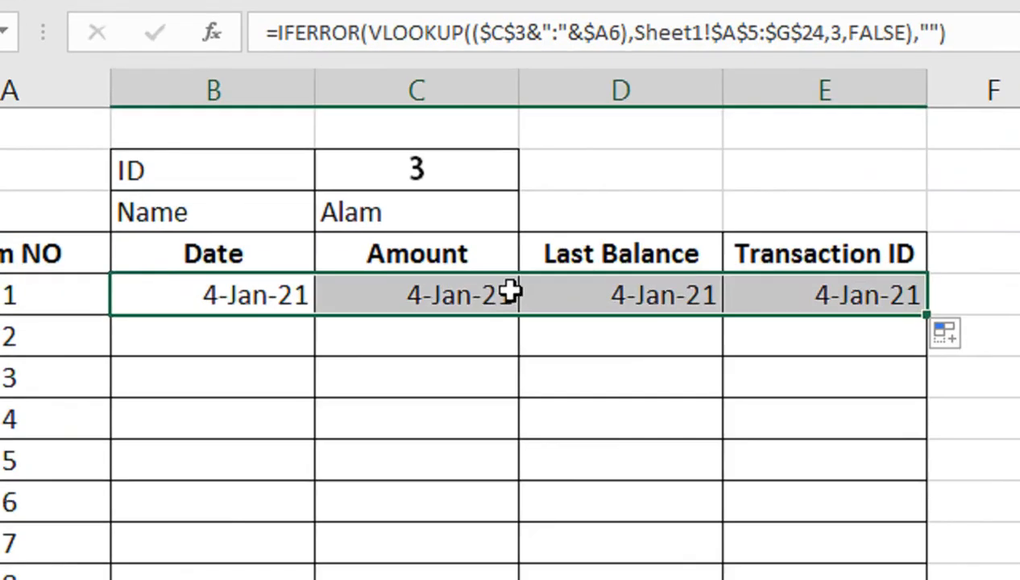
pyautogui.doubleClick(332, 273)
pyautogui.click(731, 291)
pyautogui.press('BackSpace')
pyautogui.write('6')
pyautogui.press('Return')
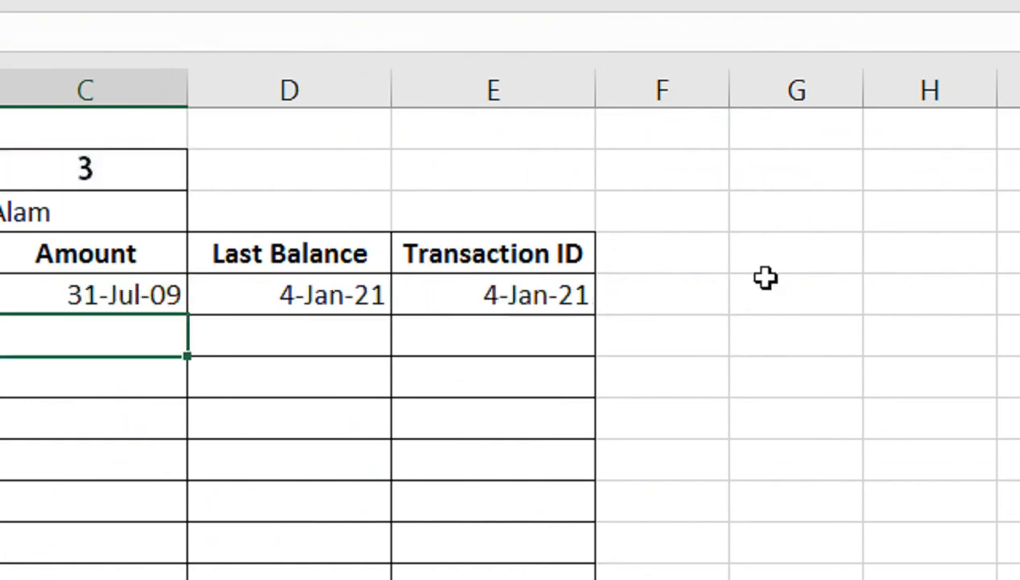
# Apply the General number format to Amount cell C6 and fill its formula down to C17.
pyautogui.click(91, 296)
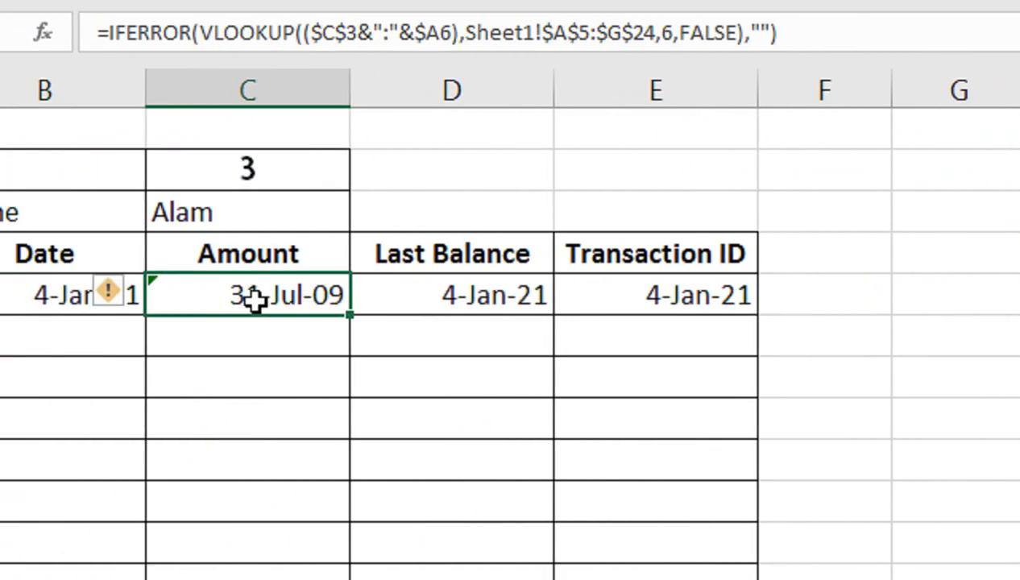
pyautogui.hotkey('ctrl', 'shift', '`')
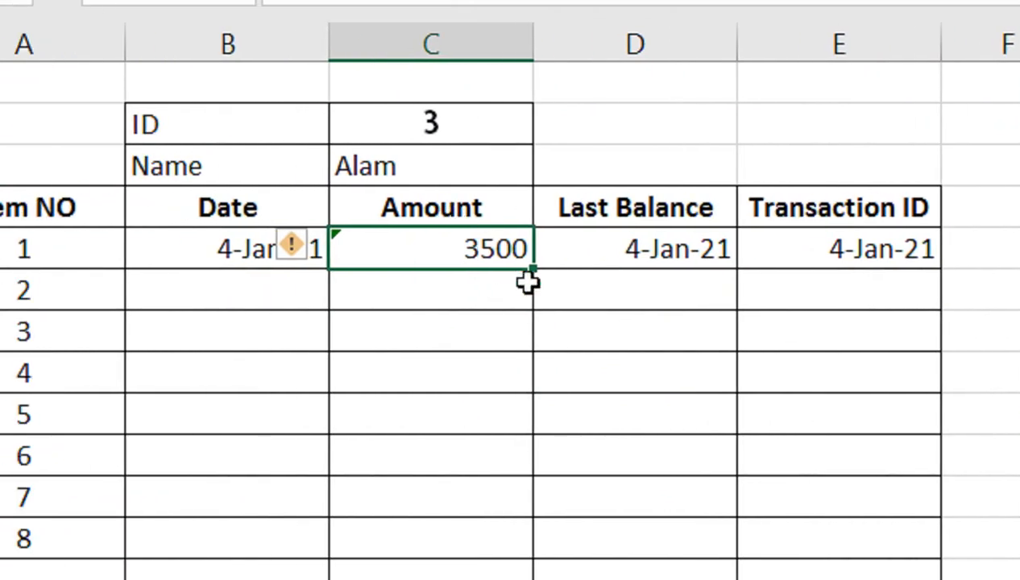
pyautogui.moveTo(532, 269); pyautogui.dragTo(514, 579)
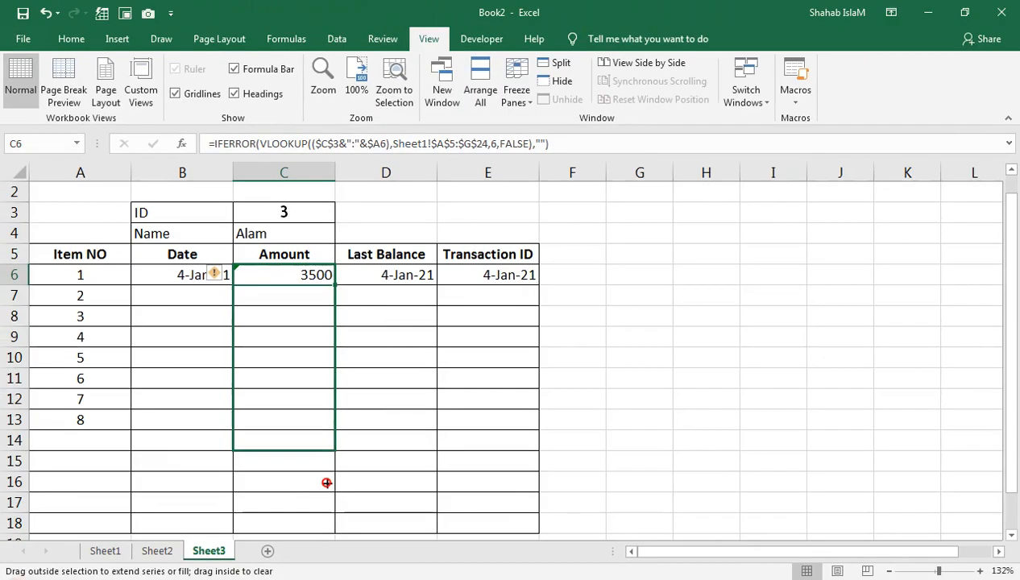
pyautogui.moveTo(326, 483); pyautogui.dragTo(326, 510)
# Make the Last Balance formula in D6 return column 7 in General format and fill it down to D17.
pyautogui.click(382, 277)
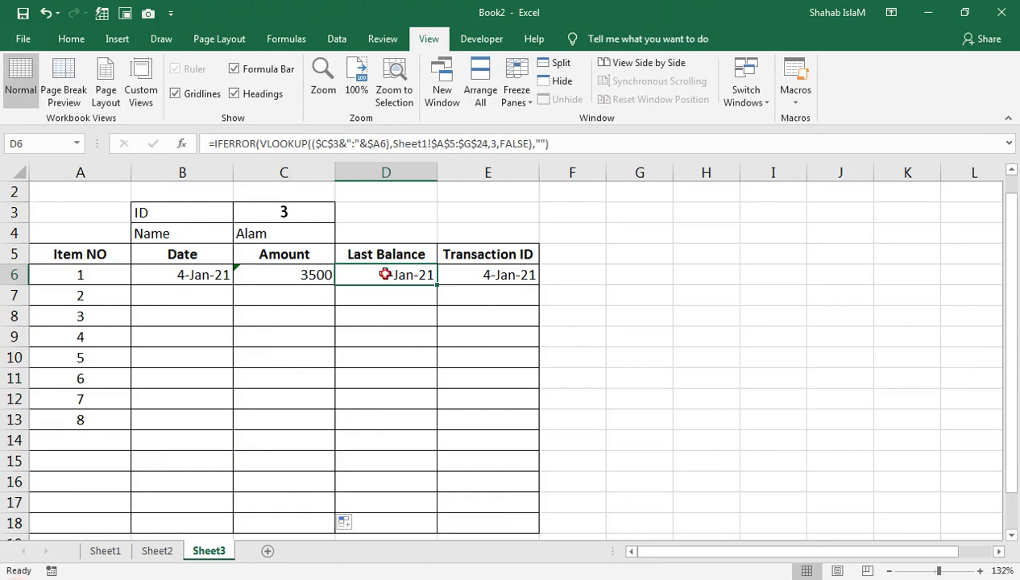
pyautogui.doubleClick(385, 274)
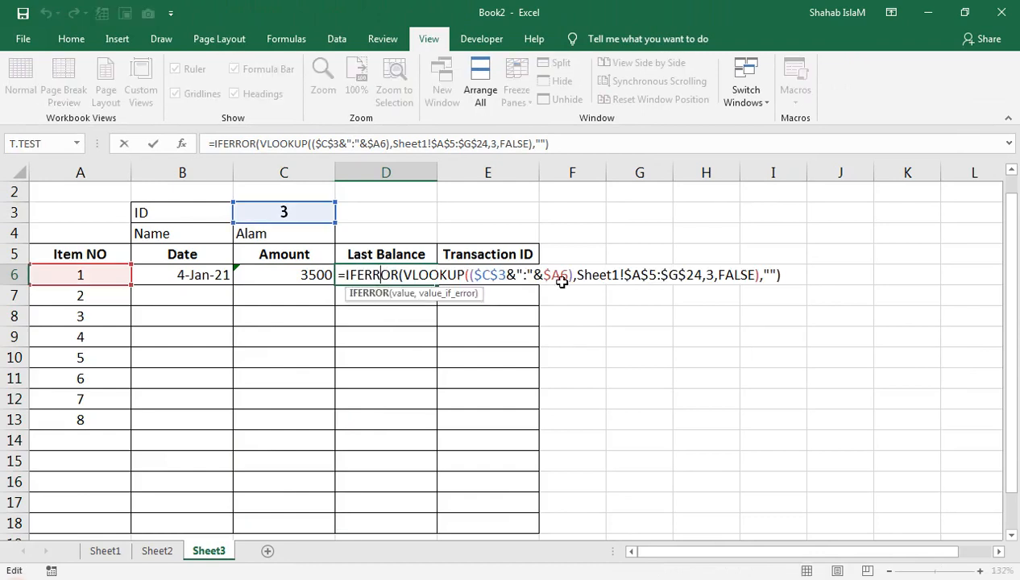
pyautogui.click(715, 274)
pyautogui.press('BackSpace')
pyautogui.write('7')
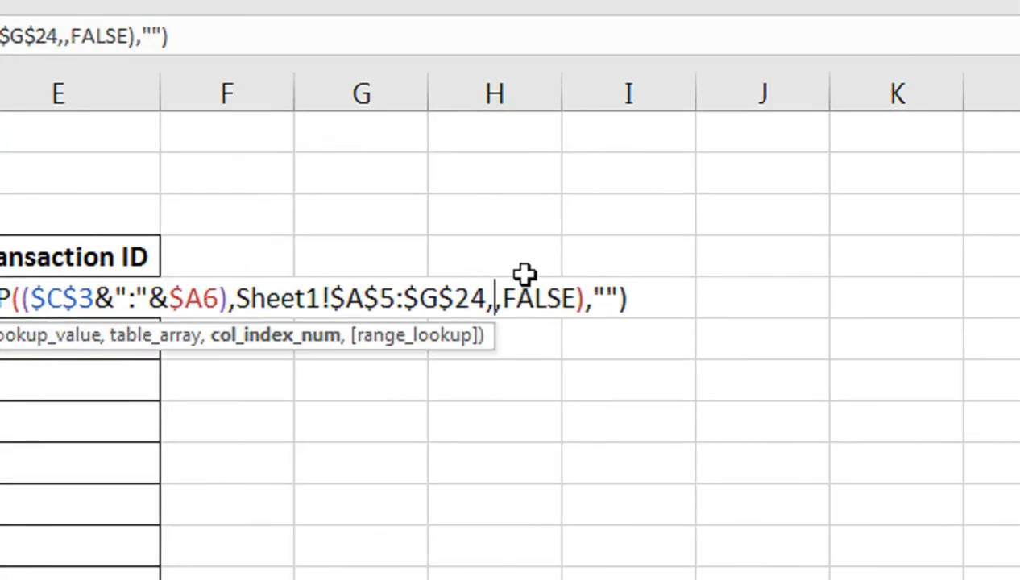
pyautogui.hotkey('ctrl', 'Return')
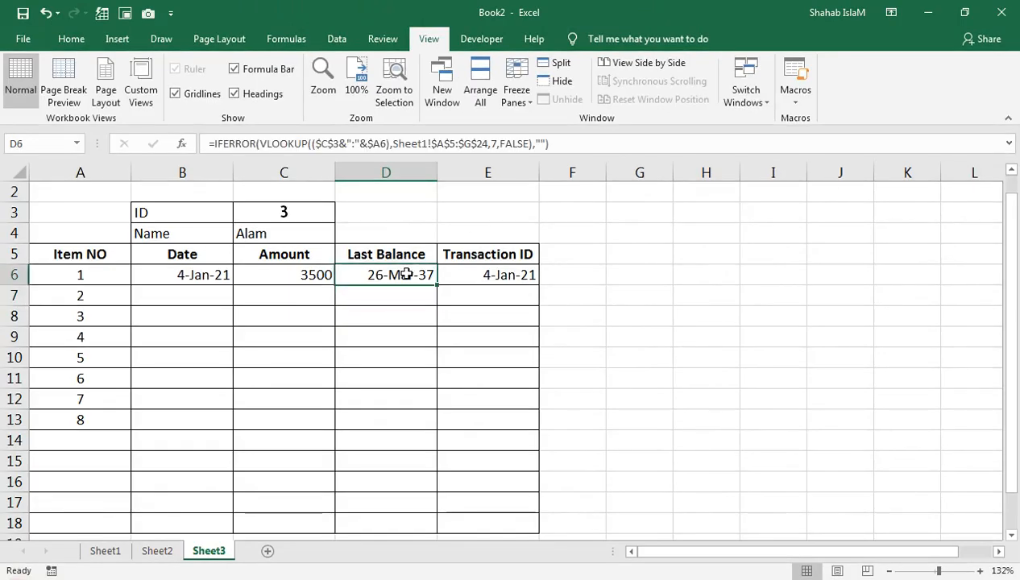
pyautogui.hotkey('ctrl', 'shift', '~')
pyautogui.moveTo(437, 287); pyautogui.dragTo(442, 508)
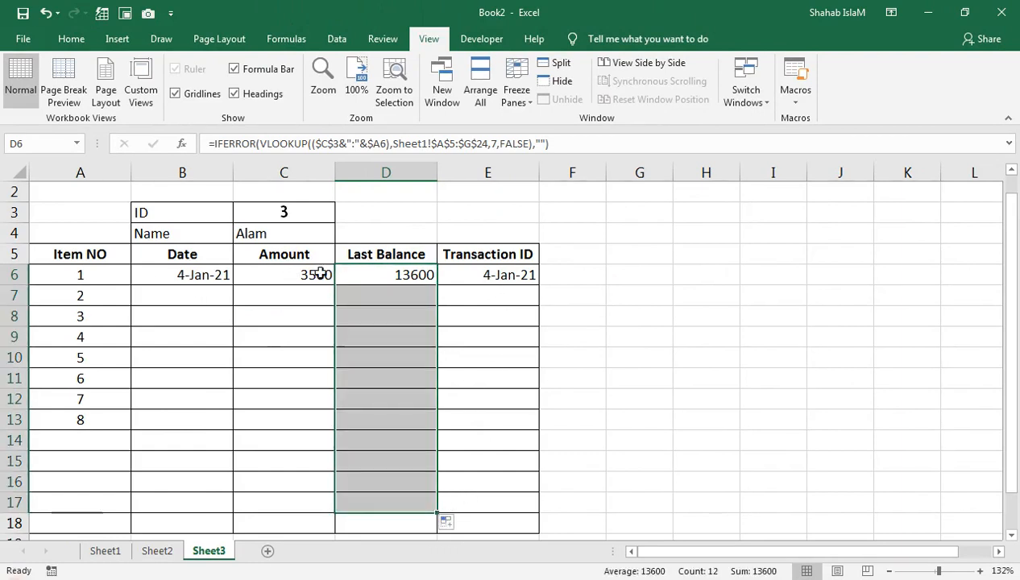
# Make the Transaction ID formula in E6 return column 2 in General format and fill it down the column.
pyautogui.click(471, 270)
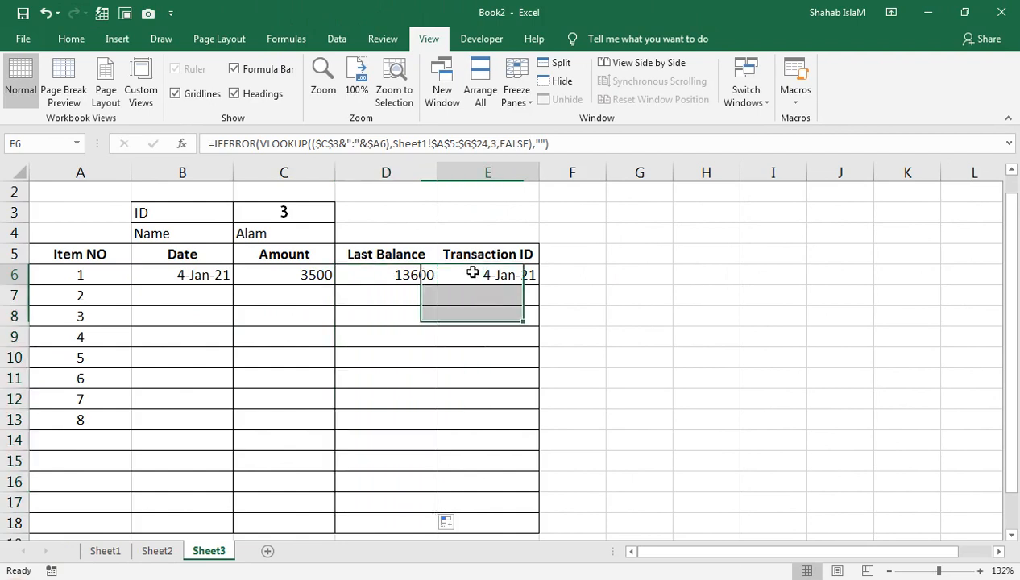
pyautogui.doubleClick(474, 275)
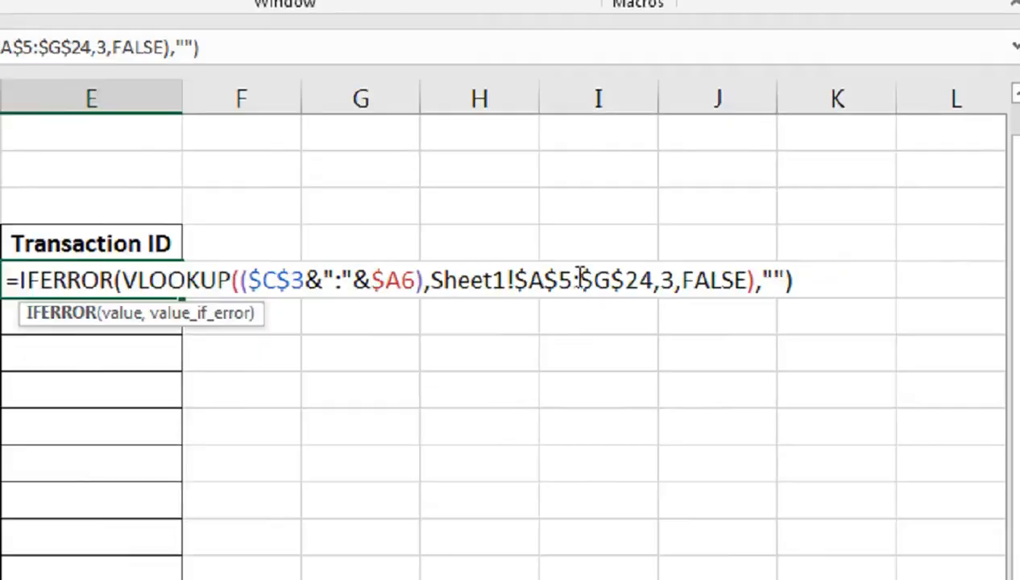
pyautogui.doubleClick(810, 272)
pyautogui.write('2')
pyautogui.press('Return')
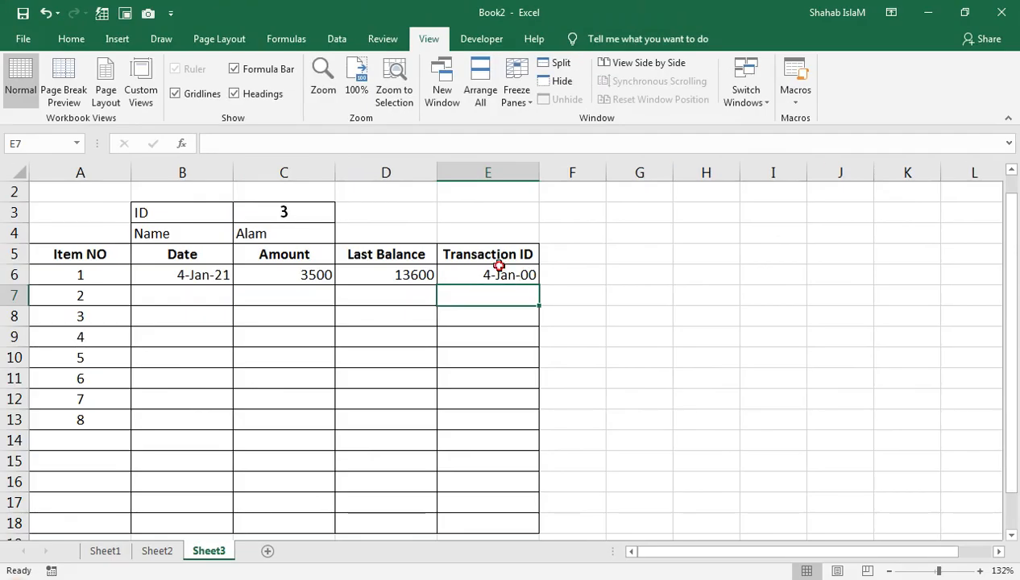
pyautogui.click(314, 280)
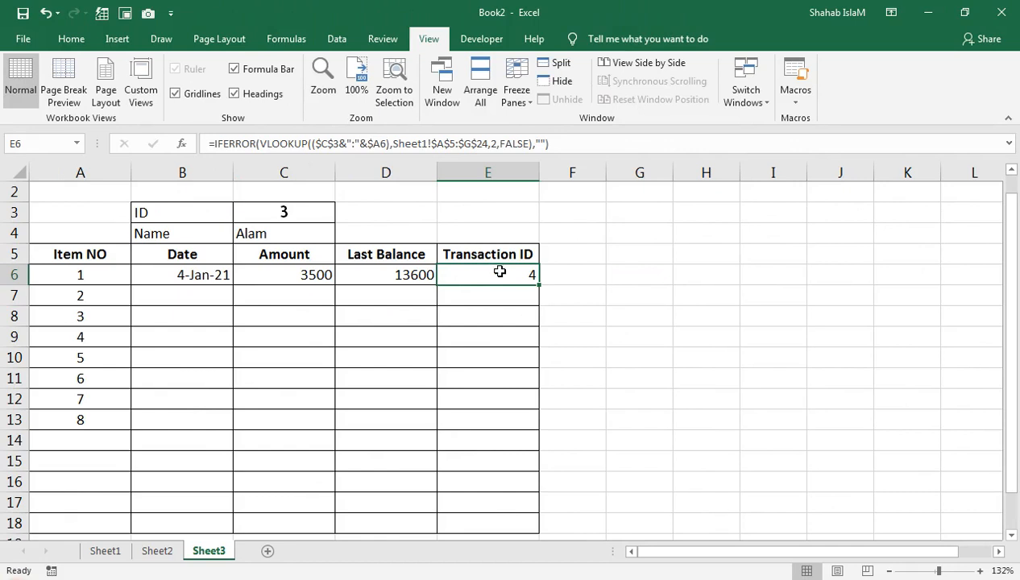
pyautogui.moveTo(534, 478); pyautogui.dragTo(539, 496)
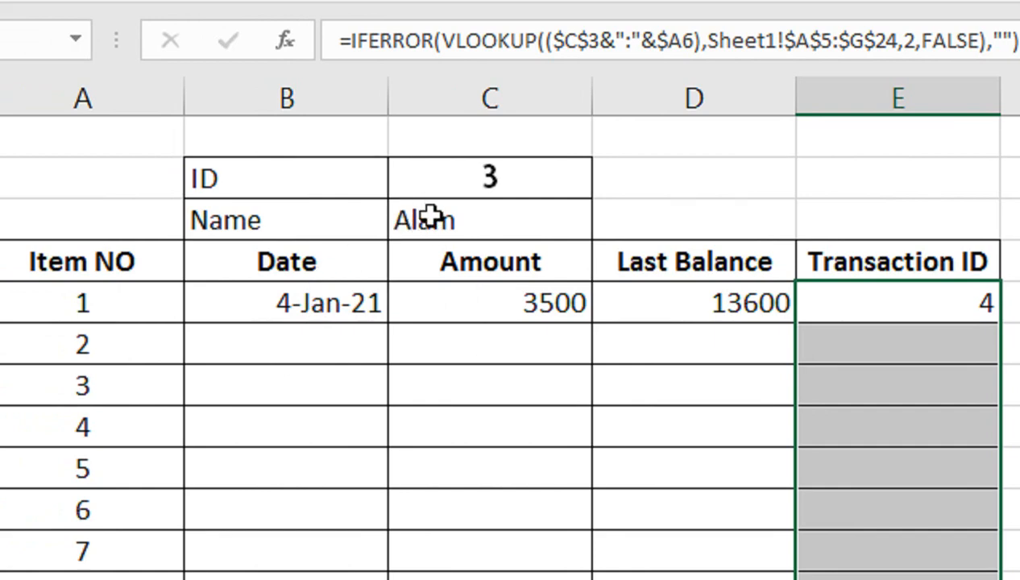
# Set the ID in C3 to 1 to test the transaction report.
pyautogui.click(482, 178)
pyautogui.write('1')
pyautogui.press('Return')
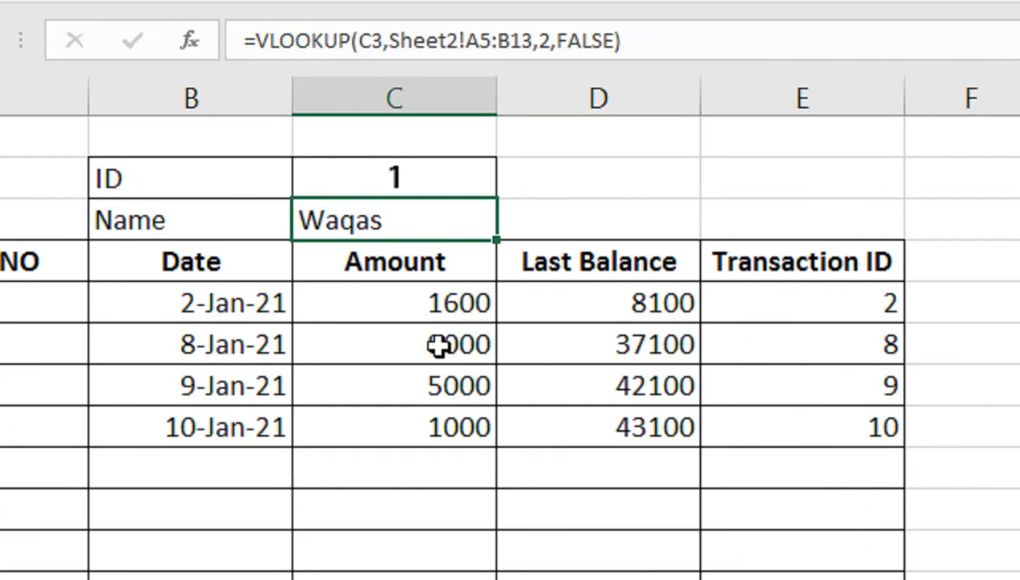
# Set the ID in C3 to 2, compare the report with the Sheet1 transaction table and return to Sheet3.
pyautogui.click(385, 169)
pyautogui.write('2')
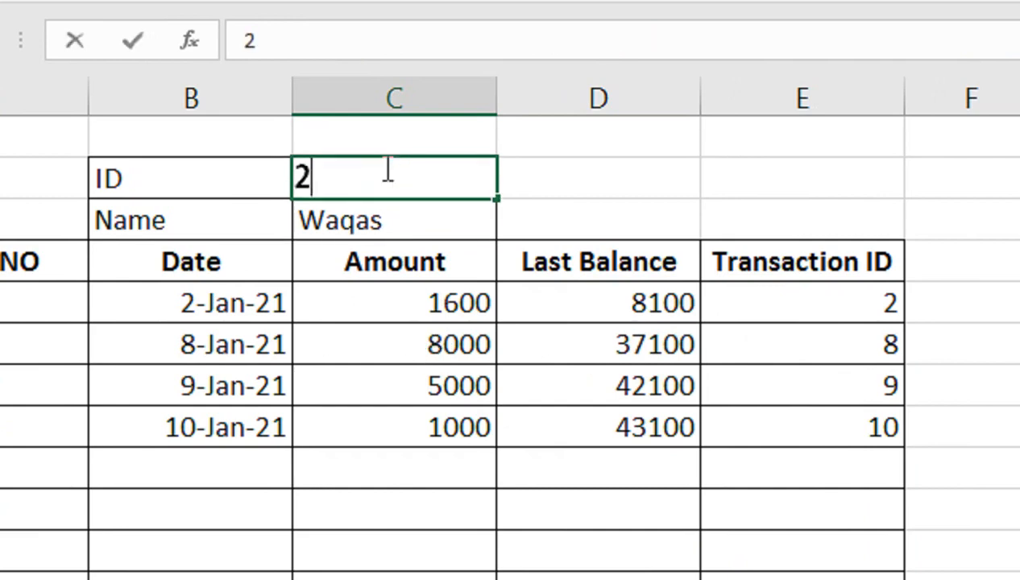
pyautogui.press('Return')
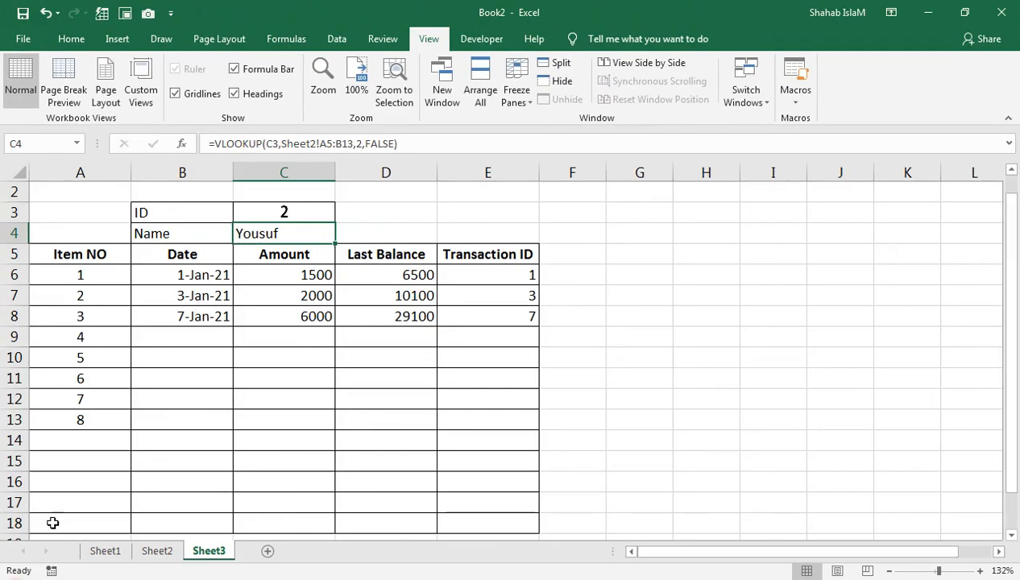
pyautogui.click(104, 551)
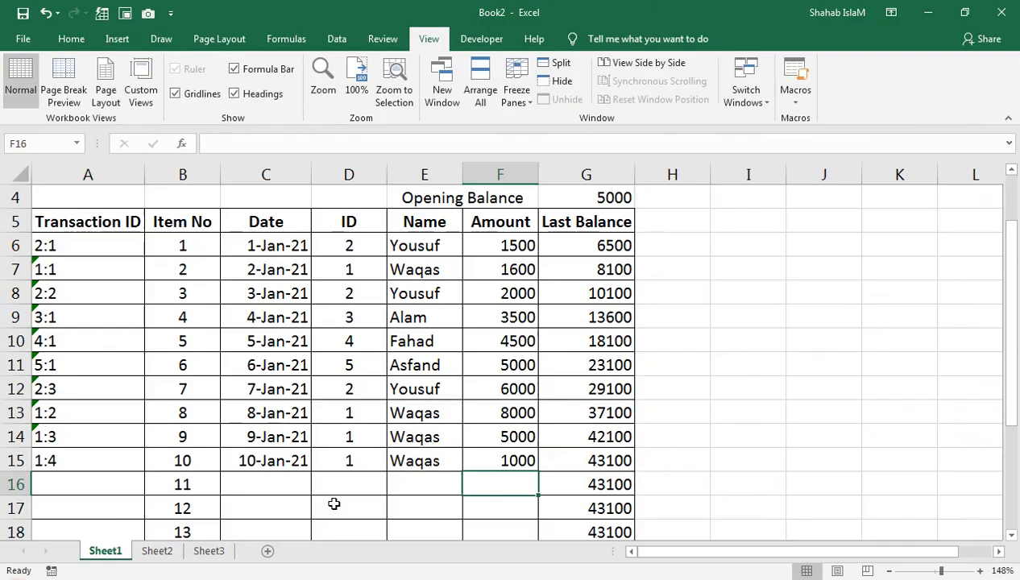
pyautogui.click(209, 551)
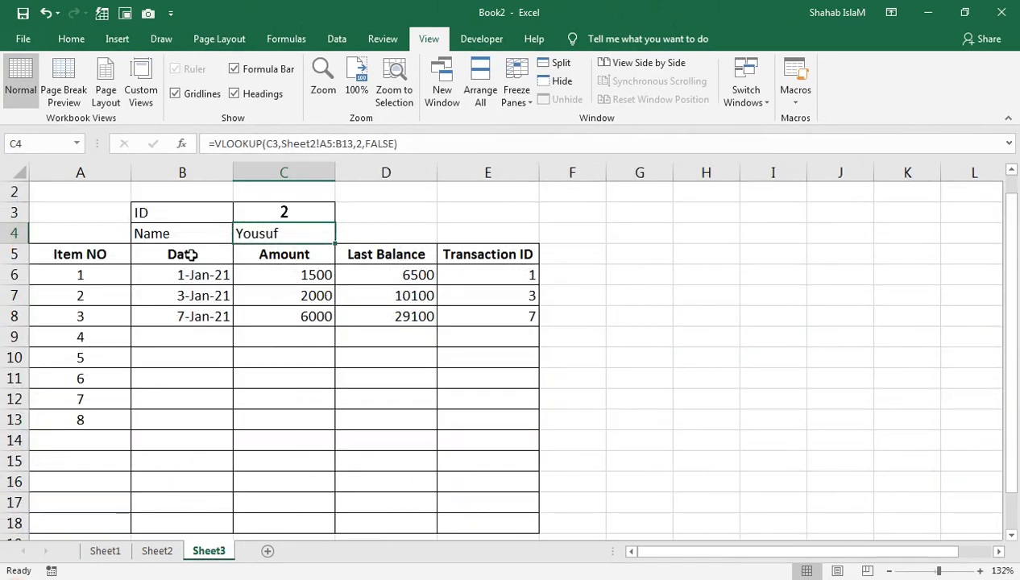